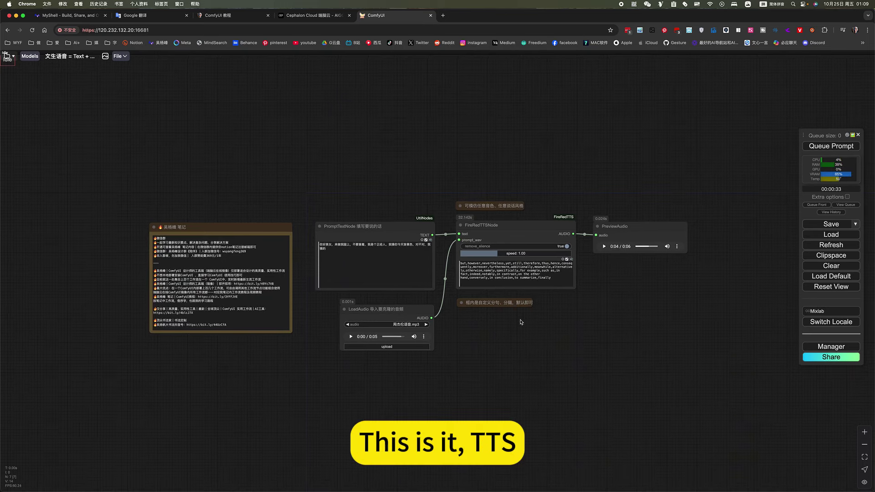
# Frame the workflow, then listen to the existing generated speech and the current reference voice
pyautogui.scroll(5, 556, 330)
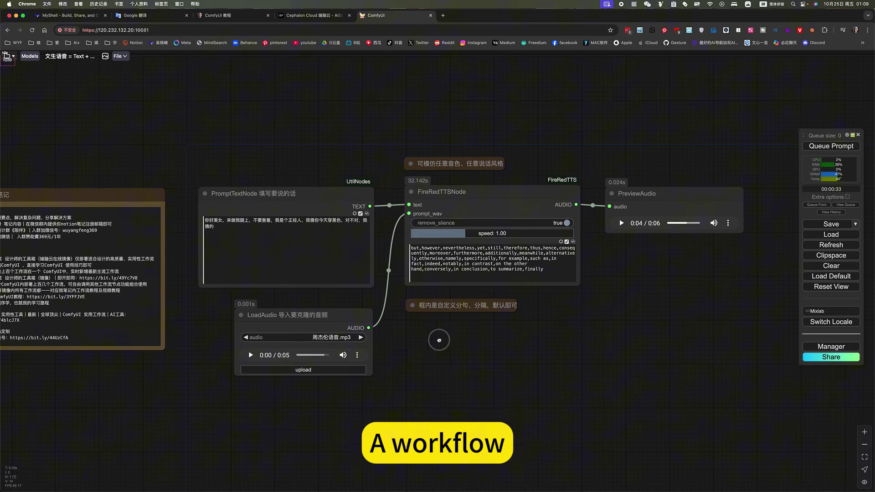
pyautogui.moveTo(439, 336); pyautogui.dragTo(410, 335)
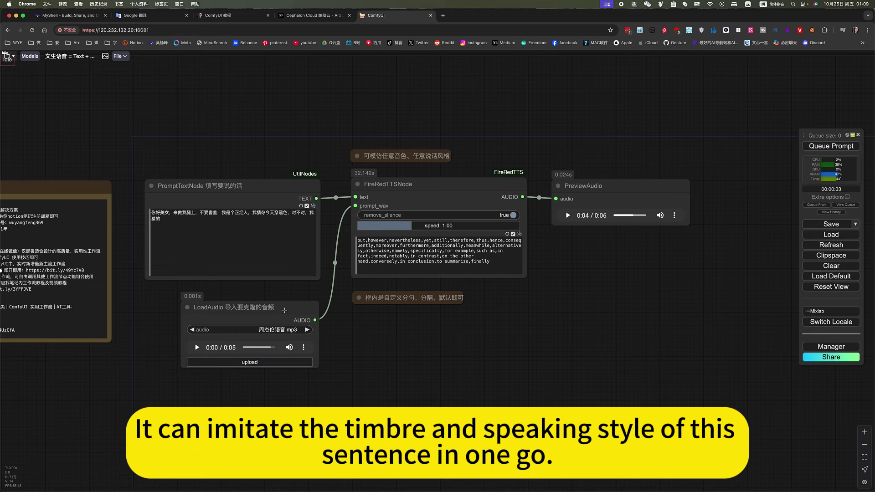
pyautogui.moveTo(285, 310); pyautogui.dragTo(285, 313)
pyautogui.scroll(-1, 272, 326)
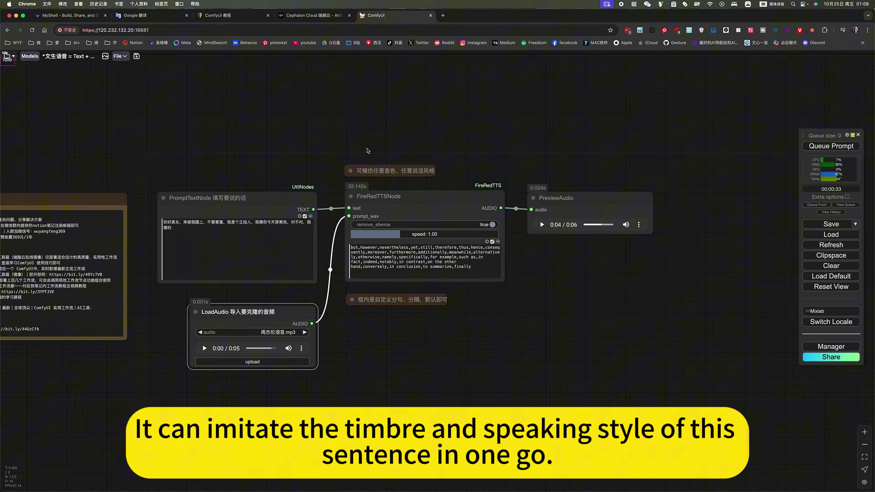
pyautogui.scroll(4, 348, 150)
pyautogui.moveTo(532, 417); pyautogui.dragTo(511, 386)
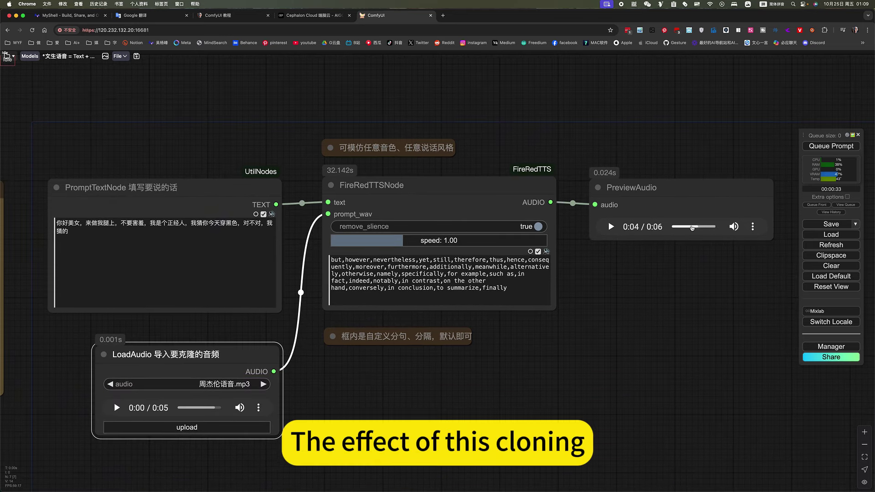
pyautogui.click(610, 226)
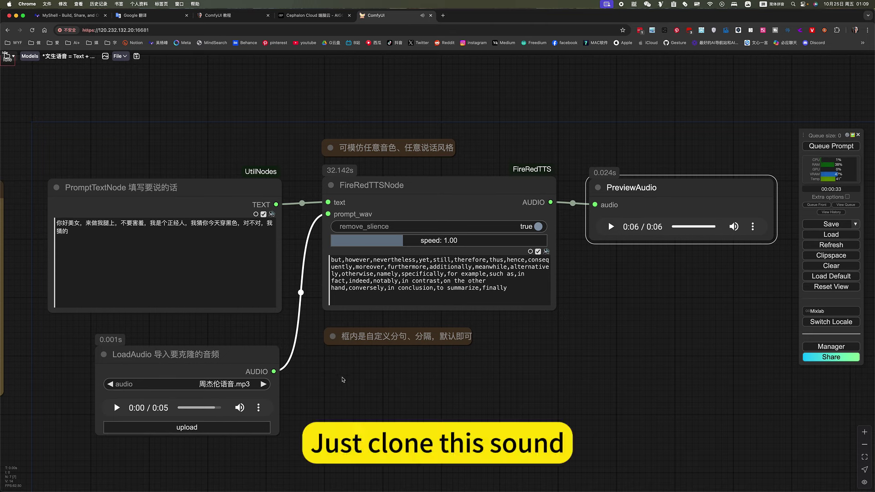
pyautogui.click(117, 408)
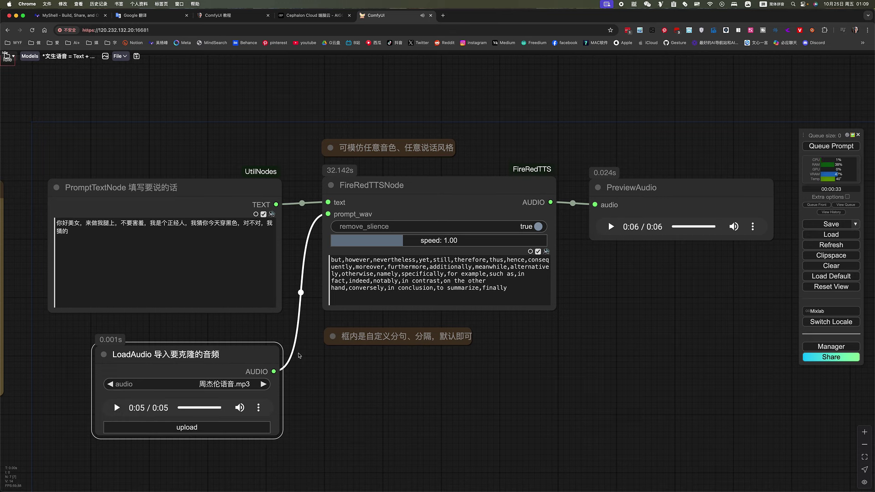
# Set the LoadAudio reference voice to 雷军语音.mp3 and preview it briefly
pyautogui.click(237, 385)
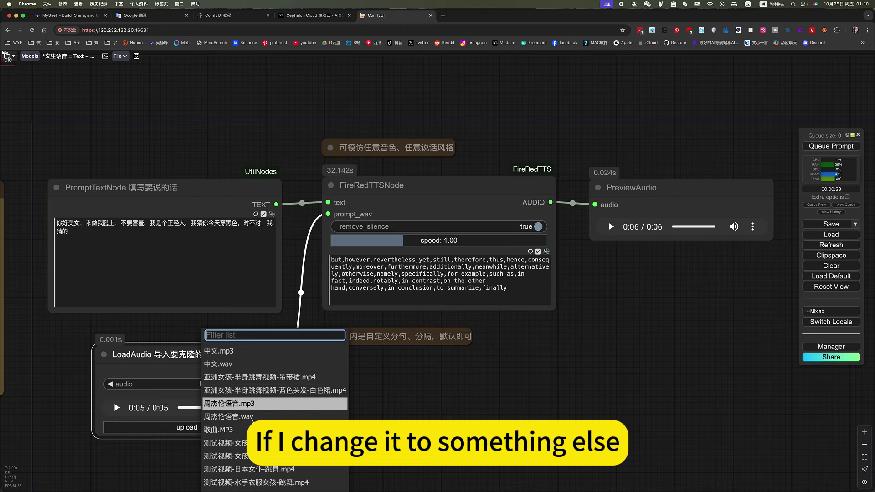
pyautogui.scroll(-5, 241, 417)
pyautogui.scroll(-5, 256, 433)
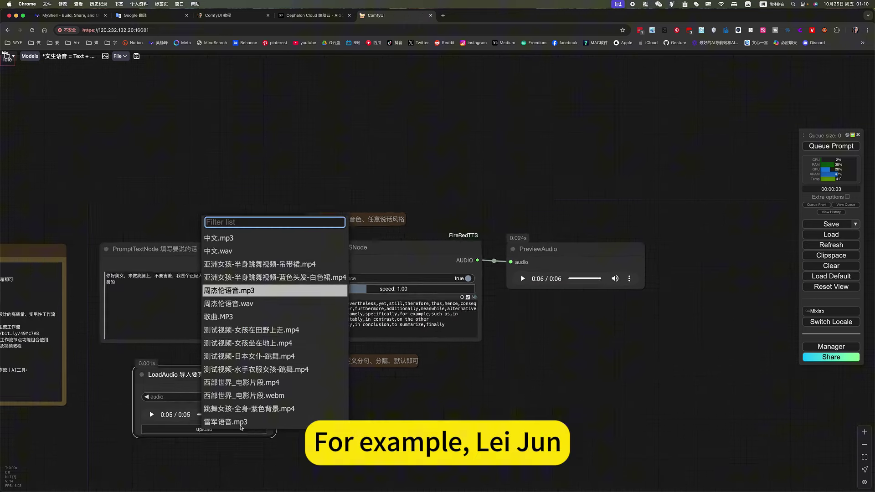
pyautogui.click(235, 428)
pyautogui.moveTo(377, 410); pyautogui.dragTo(407, 391)
pyautogui.scroll(4, 257, 427)
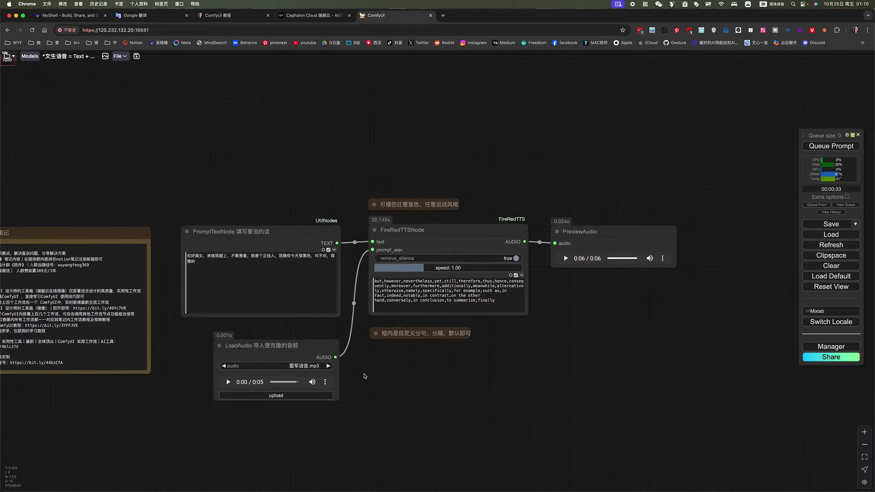
pyautogui.click(167, 384)
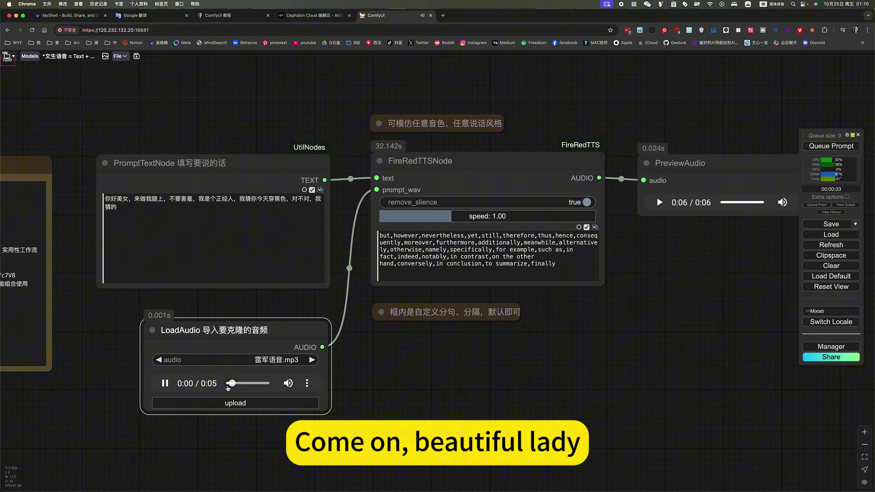
pyautogui.click(166, 385)
# Queue the FireRedTTS workflow and wait about 30 seconds for the 7-second cloned clip
pyautogui.moveTo(592, 346); pyautogui.dragTo(566, 364)
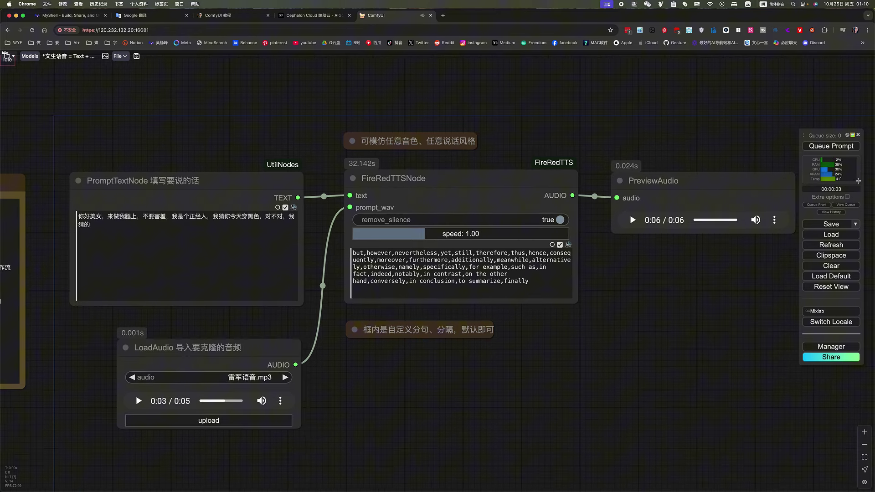
pyautogui.click(831, 149)
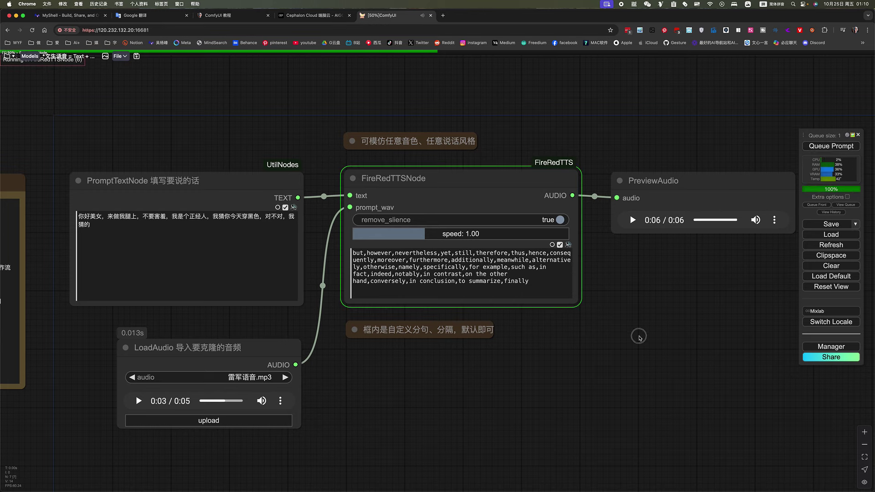
pyautogui.moveTo(646, 338); pyautogui.dragTo(613, 338)
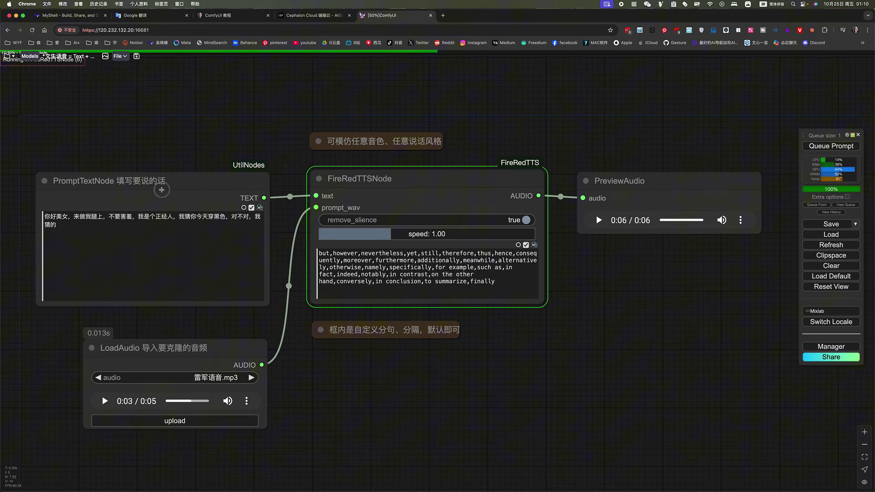
pyautogui.click(178, 222)
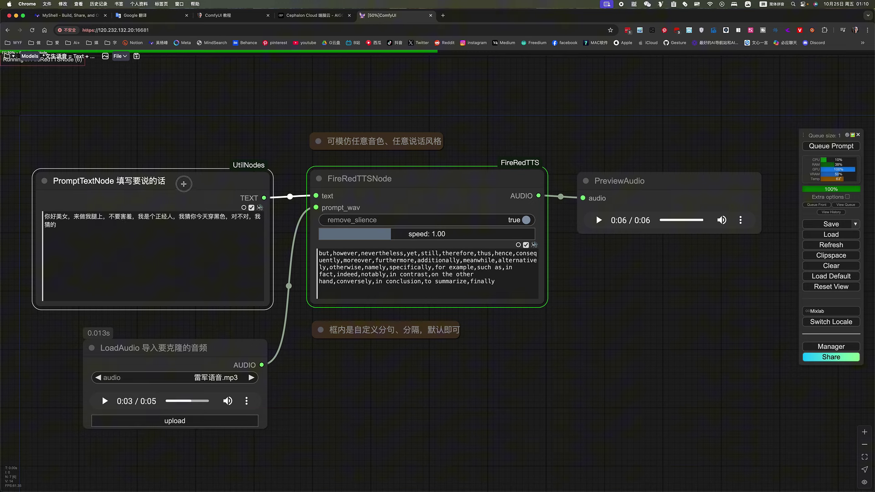
pyautogui.moveTo(184, 183); pyautogui.dragTo(184, 180)
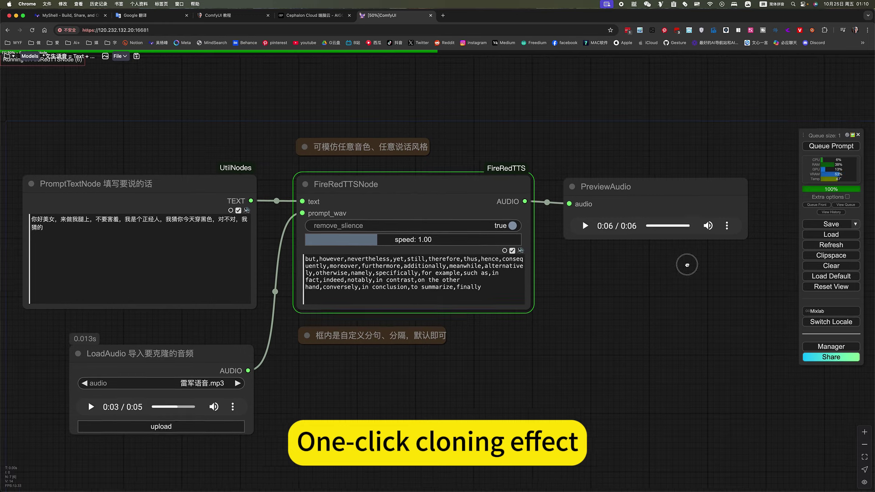
pyautogui.moveTo(423, 210); pyautogui.dragTo(409, 217)
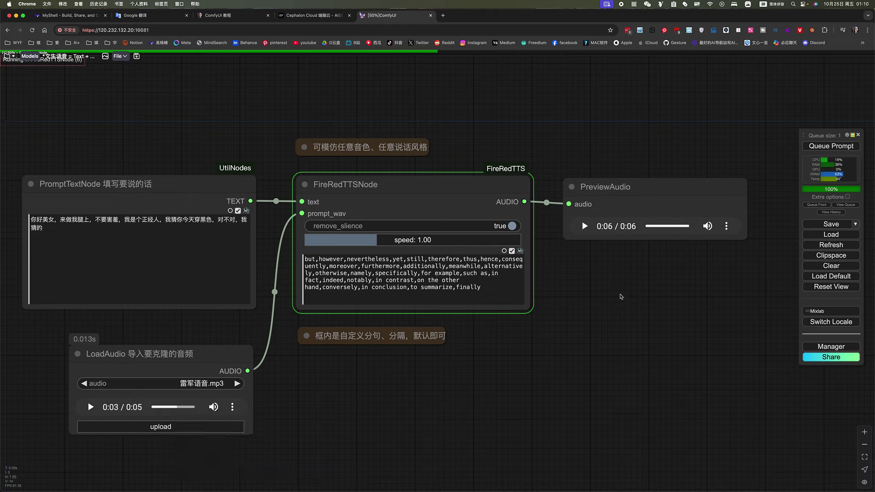
pyautogui.scroll(2, 610, 304)
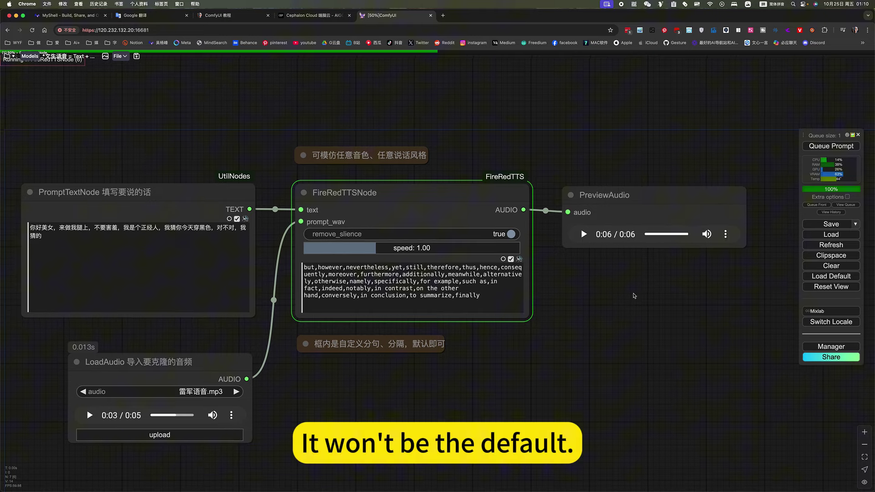
pyautogui.scroll(3, 633, 295)
pyautogui.scroll(-5, 632, 296)
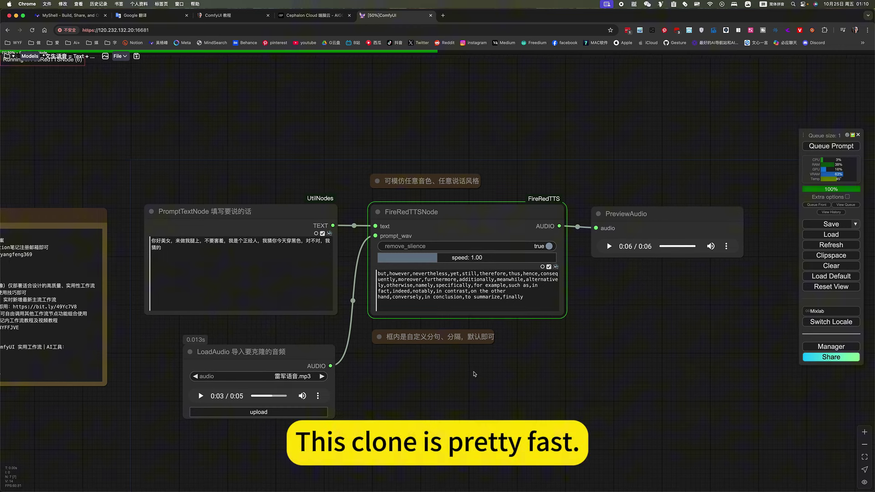
pyautogui.moveTo(475, 375); pyautogui.dragTo(506, 365)
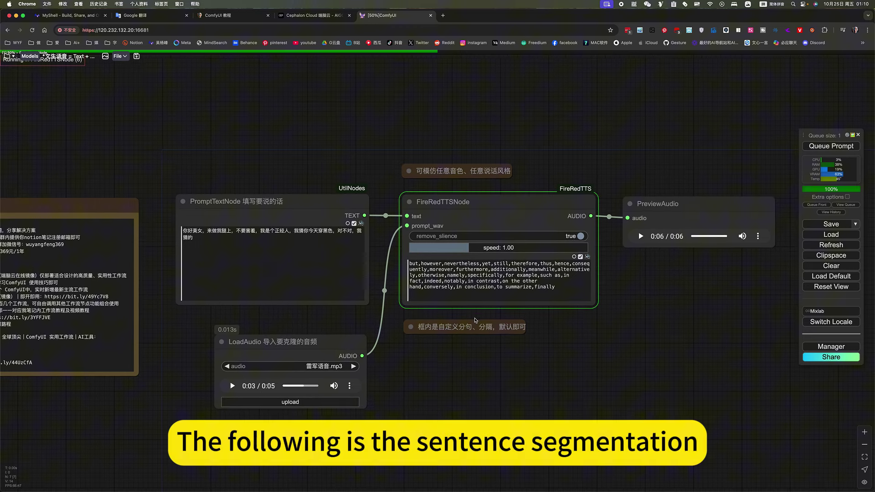
pyautogui.scroll(5, 475, 321)
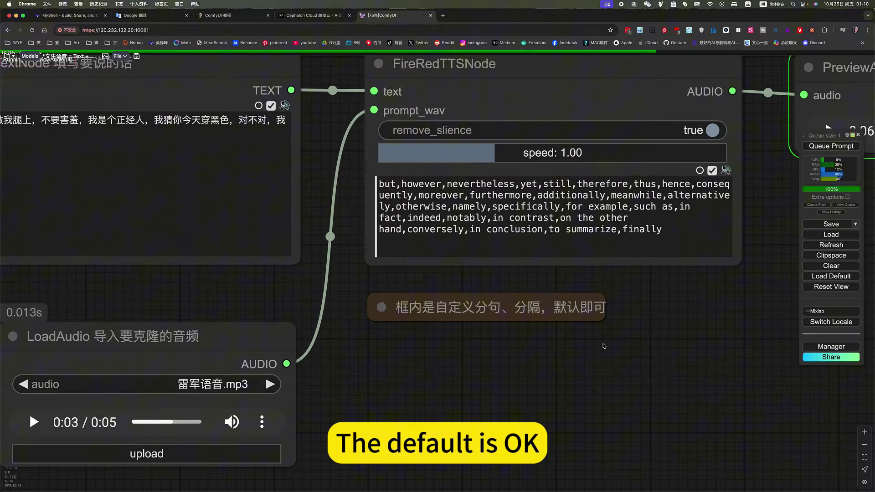
pyautogui.scroll(-5, 603, 346)
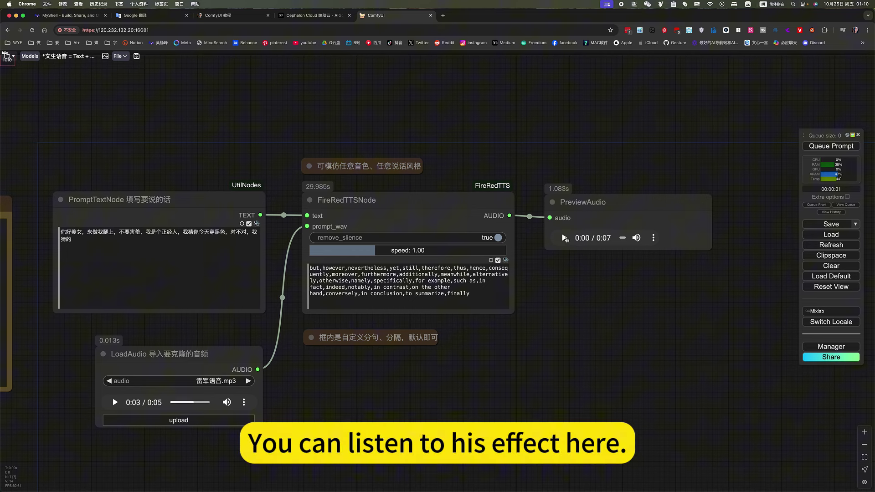
# Play the new 7-second 雷军语音-voiced clip, then open the LoadAudio file list
pyautogui.click(565, 238)
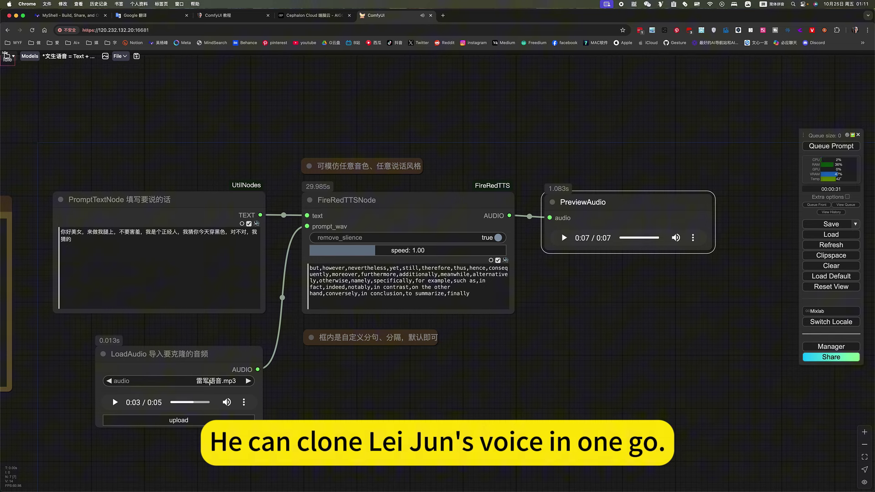
pyautogui.click(209, 382)
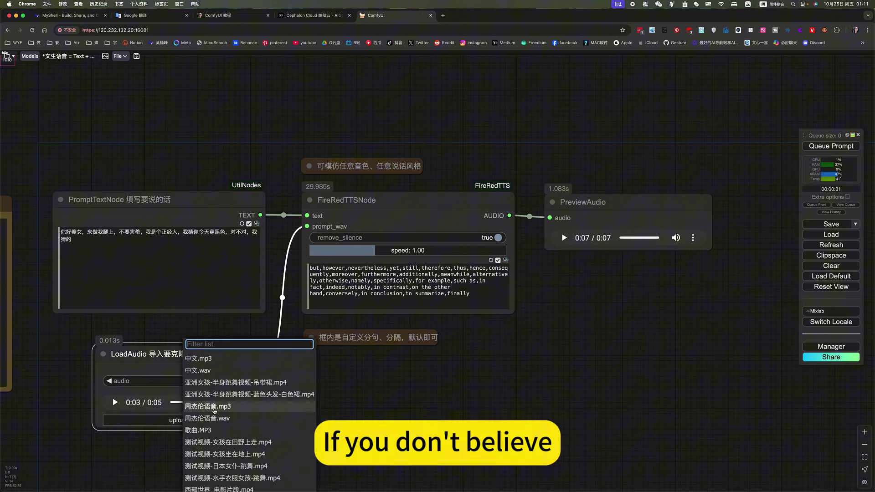
# Switch the reference voice to 周杰伦语音.mp3 and preview it briefly
pyautogui.click(212, 406)
pyautogui.click(115, 402)
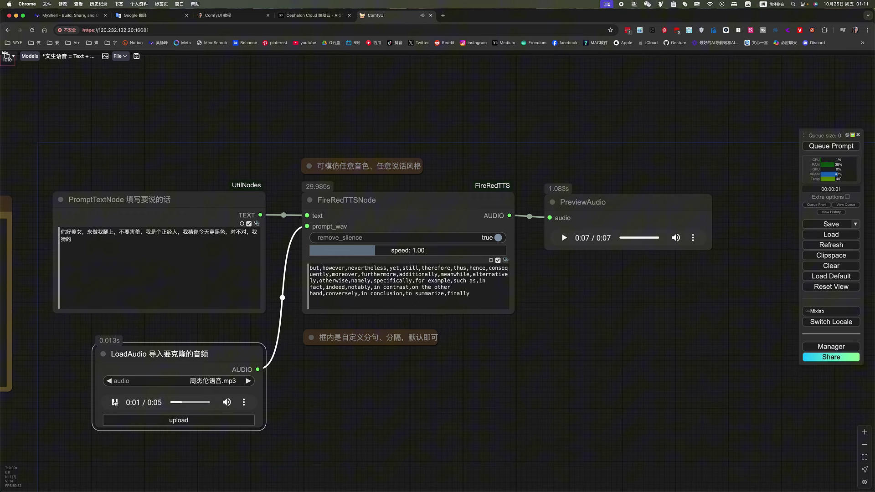
pyautogui.click(115, 402)
# Queue a new FireRedTTS cloning run using the 周杰伦语音.mp3 voice
pyautogui.click(831, 146)
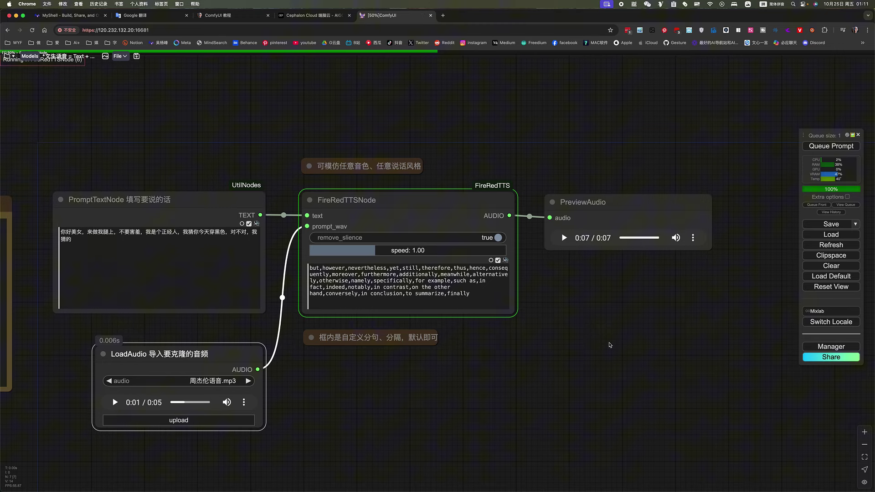
pyautogui.moveTo(554, 366); pyautogui.dragTo(576, 347)
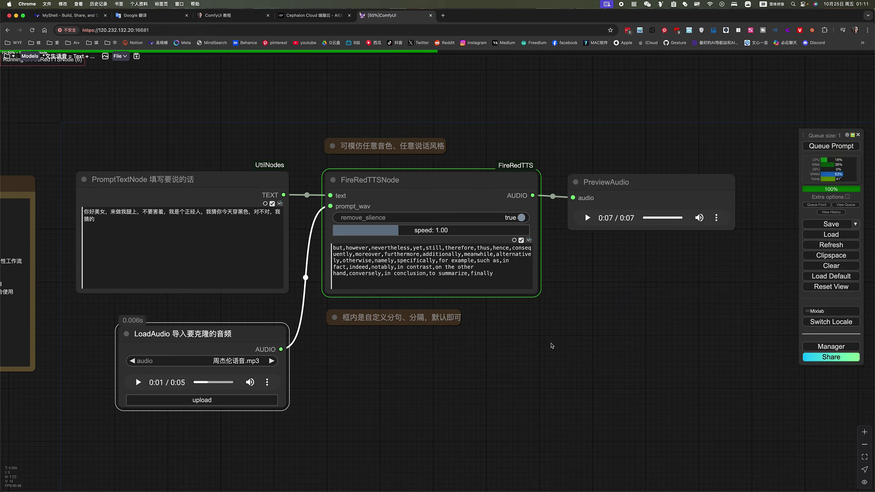
pyautogui.click(552, 344)
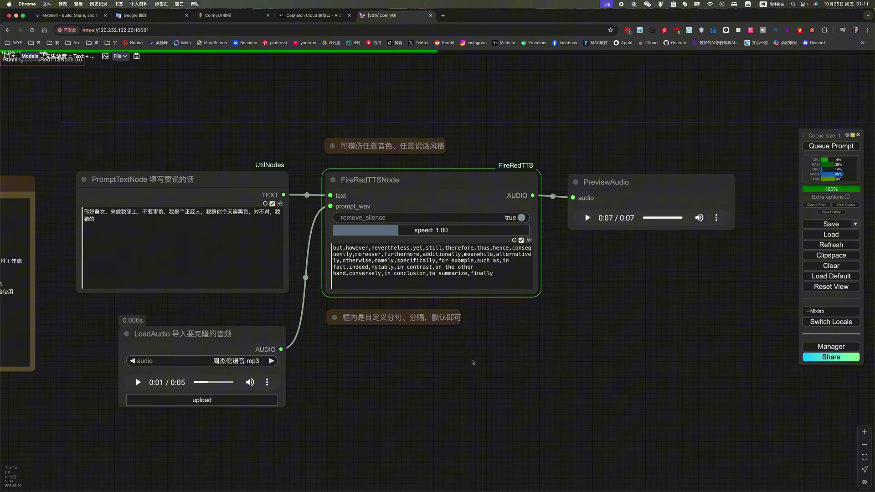
pyautogui.hscroll(-5, 544, 358)
pyautogui.hscroll(5, 500, 352)
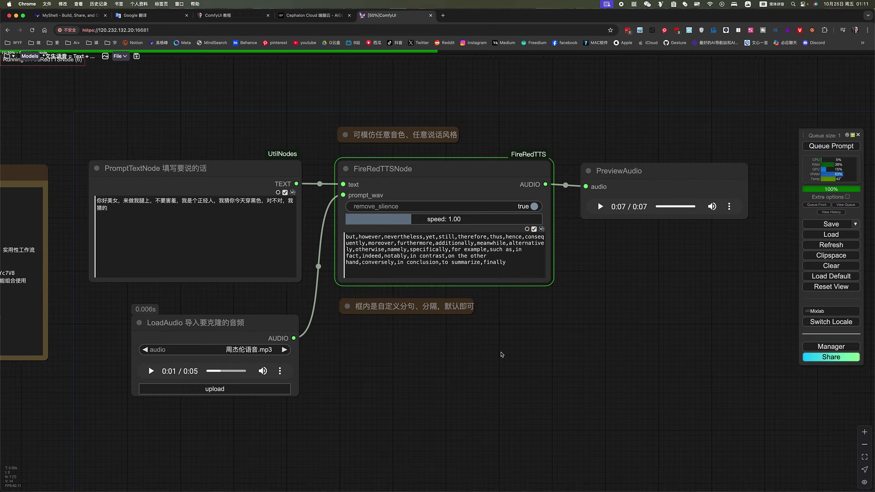
# Browse the Workspace sidebar's 语音类 workflow folder, then close the sidebar
pyautogui.click(7, 56)
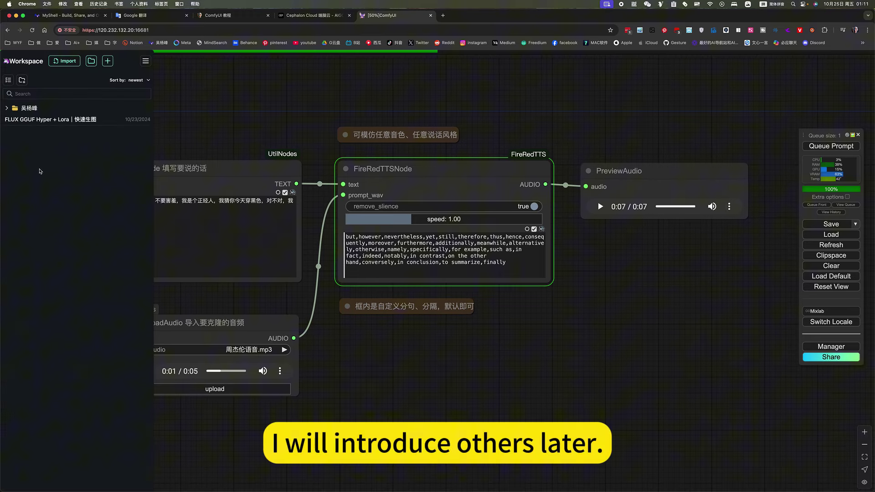
pyautogui.click(9, 110)
pyautogui.click(29, 134)
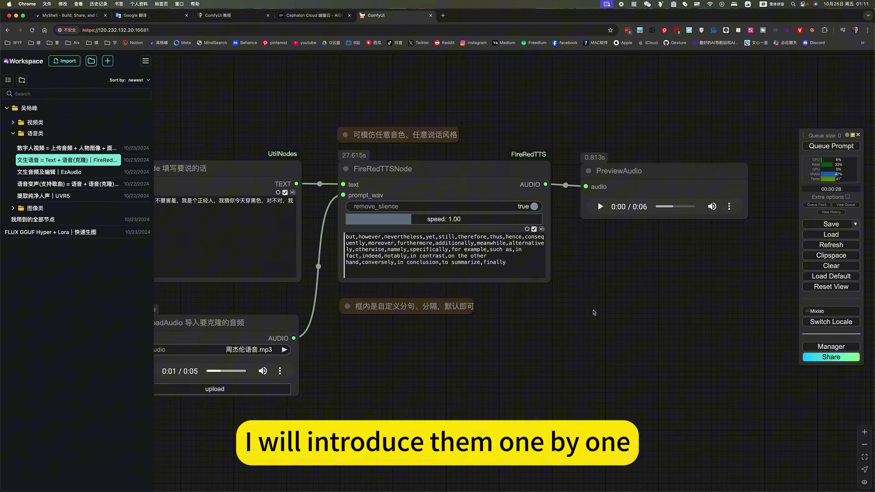
pyautogui.click(593, 313)
# Play the 6-second 周杰伦语音-voiced clip and recentre the whole FireRedTTS workflow
pyautogui.click(600, 206)
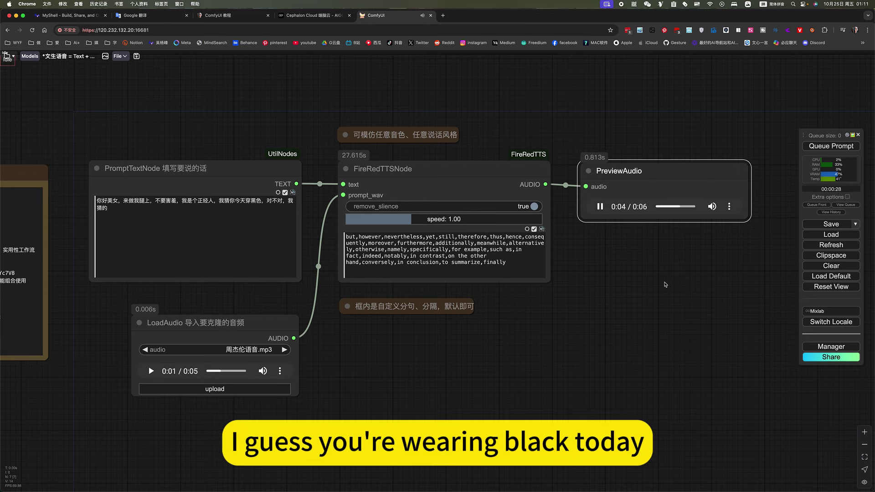
pyautogui.moveTo(589, 322); pyautogui.dragTo(788, 328)
pyautogui.scroll(4, 311, 183)
pyautogui.scroll(4, 311, 182)
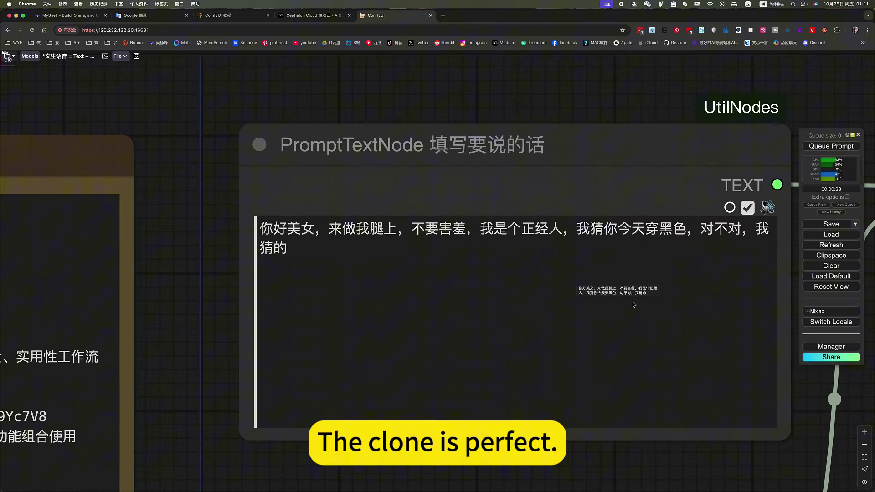
pyautogui.scroll(-5, 559, 123)
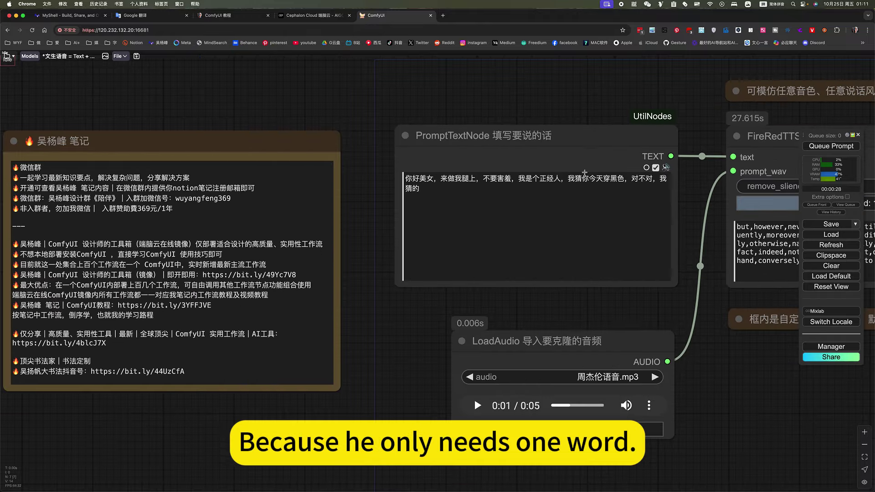
pyautogui.scroll(2, 478, 337)
pyautogui.moveTo(478, 337); pyautogui.dragTo(359, 336)
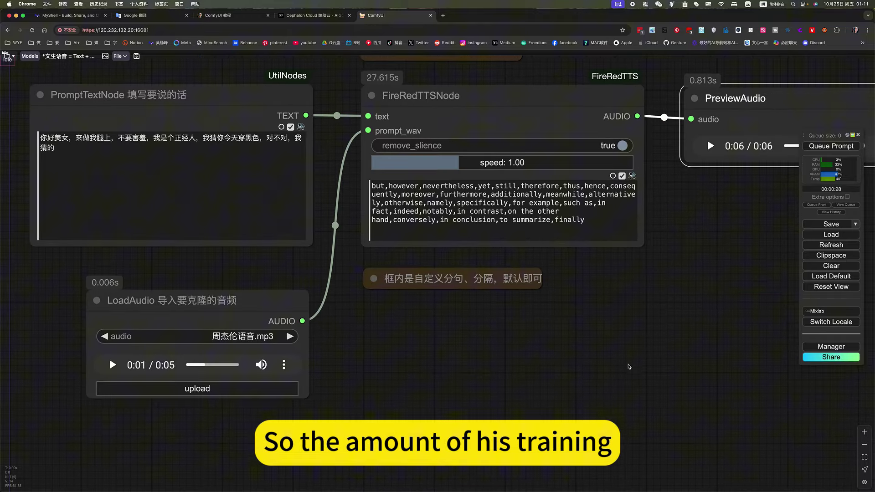
pyautogui.scroll(-4, 628, 365)
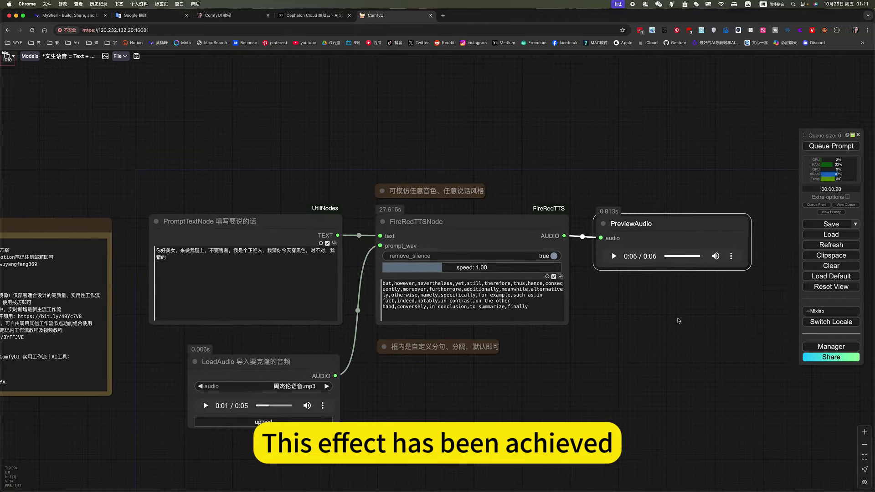
pyautogui.moveTo(650, 331); pyautogui.dragTo(652, 324)
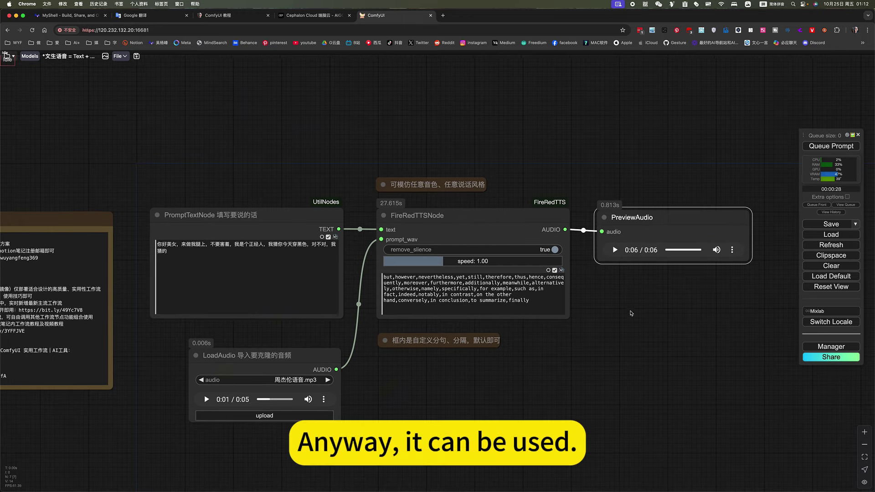
pyautogui.scroll(-4, 631, 313)
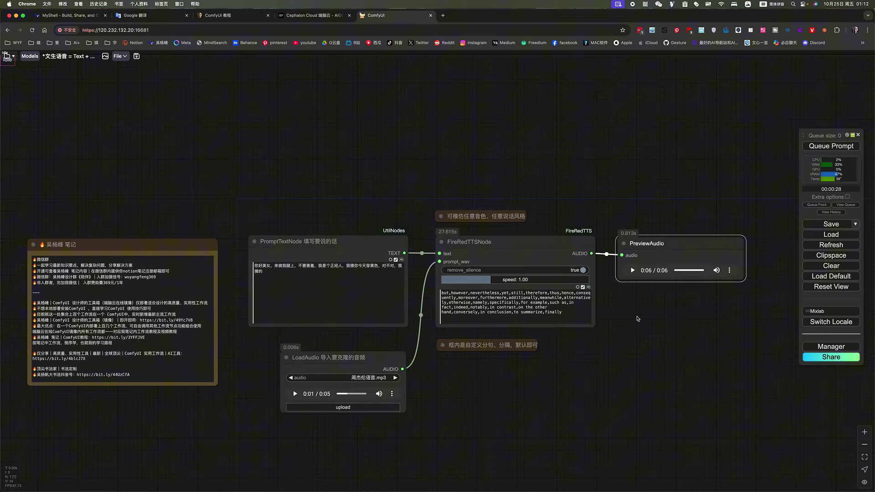
pyautogui.moveTo(637, 318); pyautogui.dragTo(644, 293)
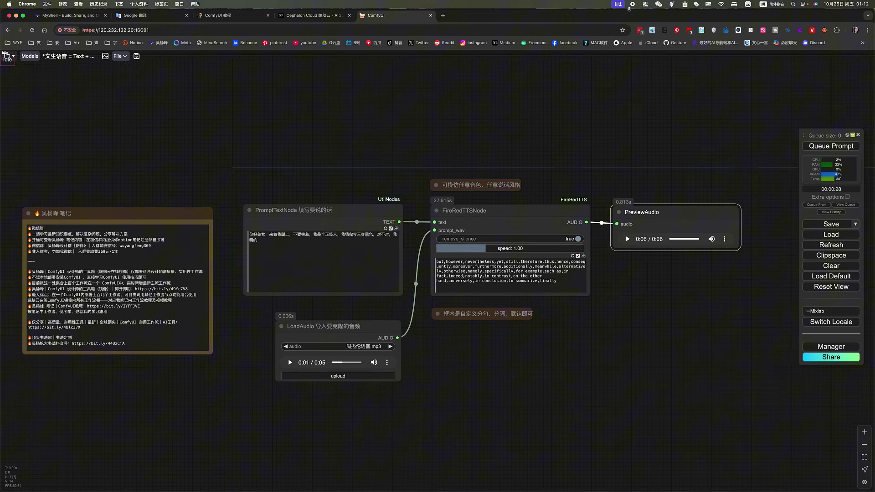
# Open 文生音频及编辑｜EzAudio from the Workspace sidebar, discarding unsaved FireRedTTS changes
pyautogui.click(8, 56)
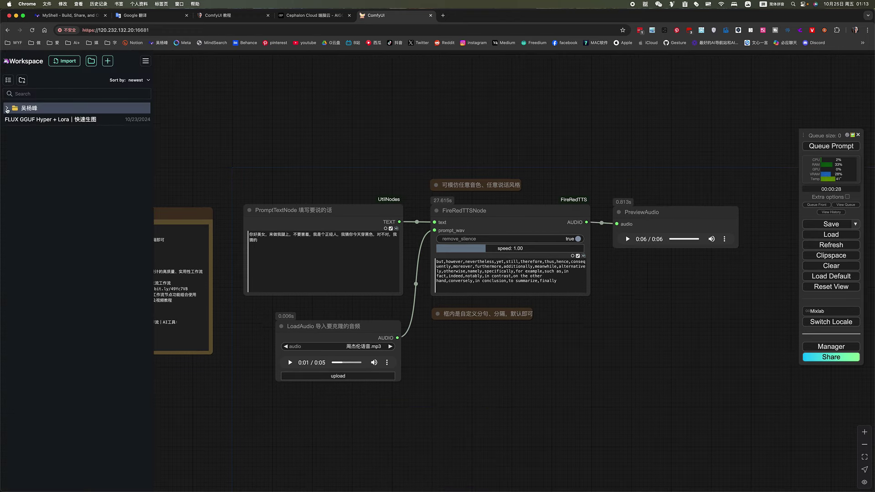
pyautogui.click(7, 108)
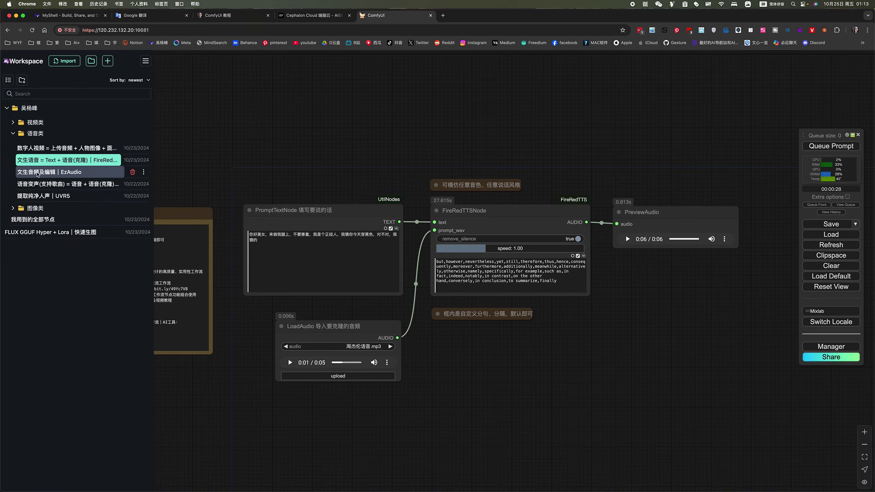
pyautogui.click(32, 176)
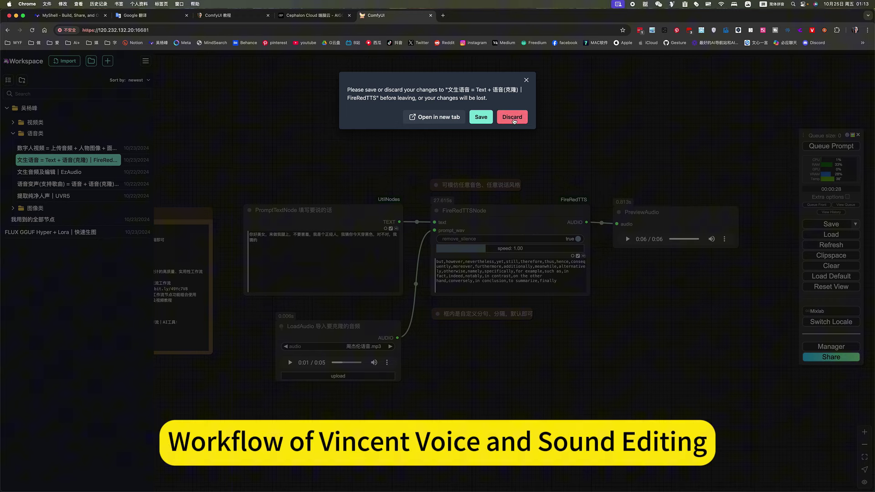
pyautogui.click(518, 119)
pyautogui.moveTo(572, 290); pyautogui.dragTo(607, 201)
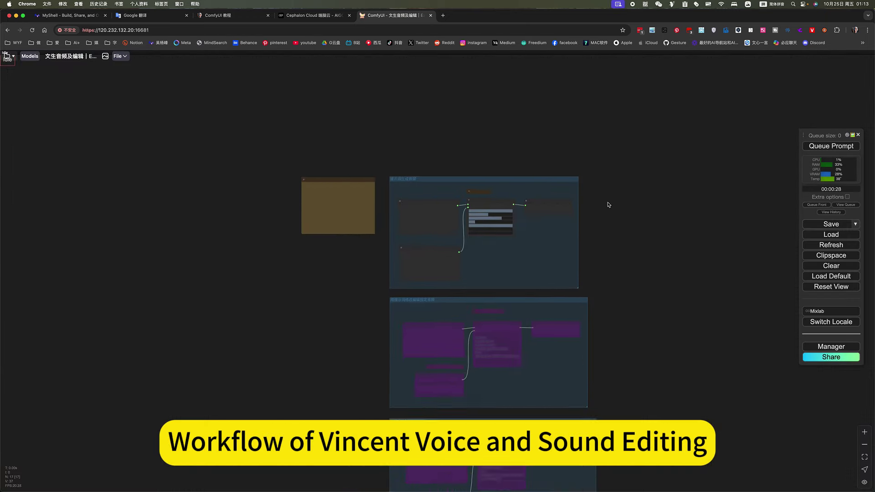
pyautogui.scroll(5, 361, 176)
pyautogui.scroll(3, 361, 175)
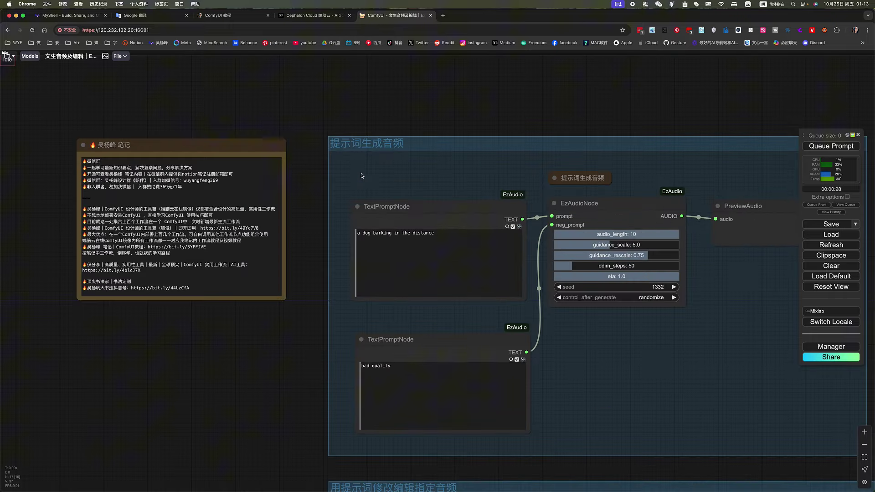
pyautogui.scroll(2, 452, 82)
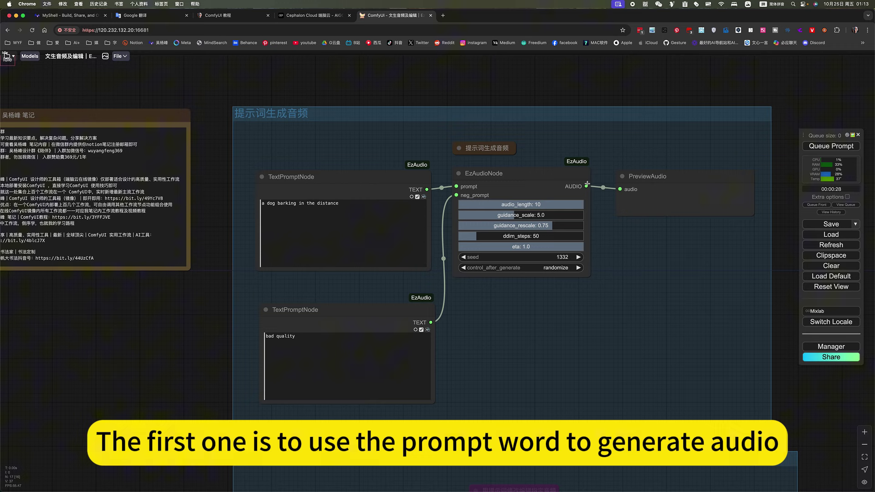
pyautogui.click(460, 149)
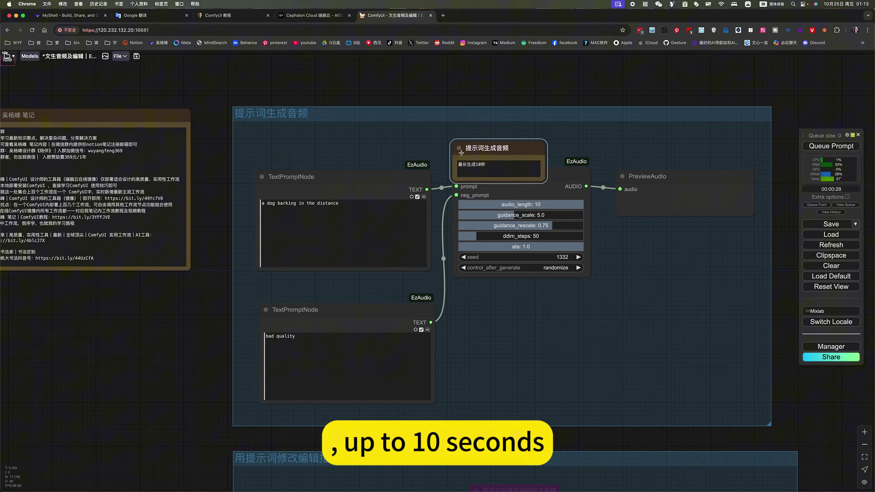
pyautogui.click(460, 149)
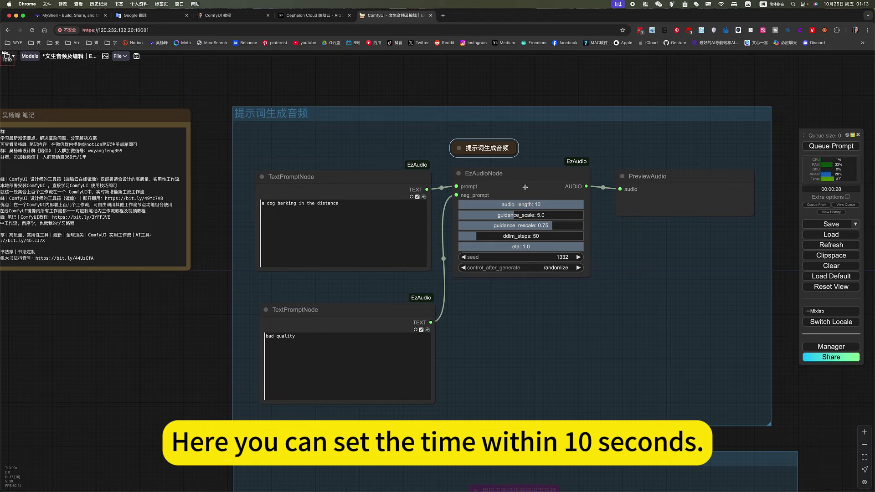
pyautogui.scroll(5, 525, 187)
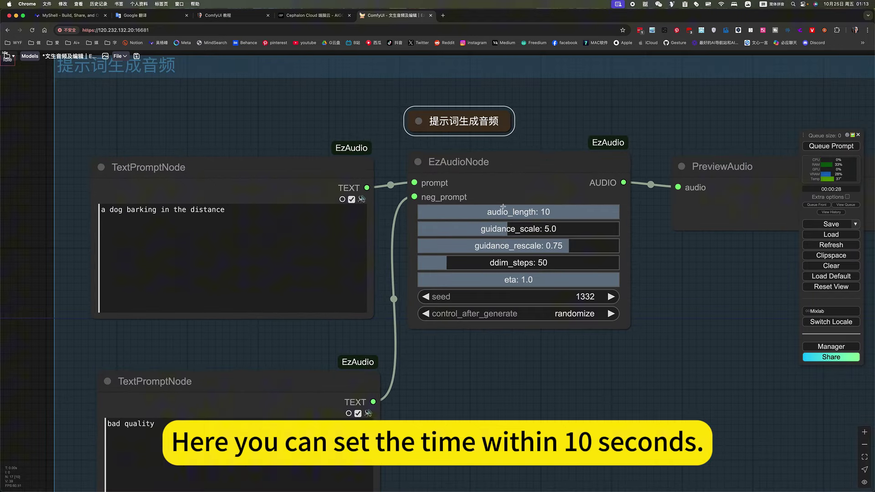
pyautogui.scroll(-5, 701, 317)
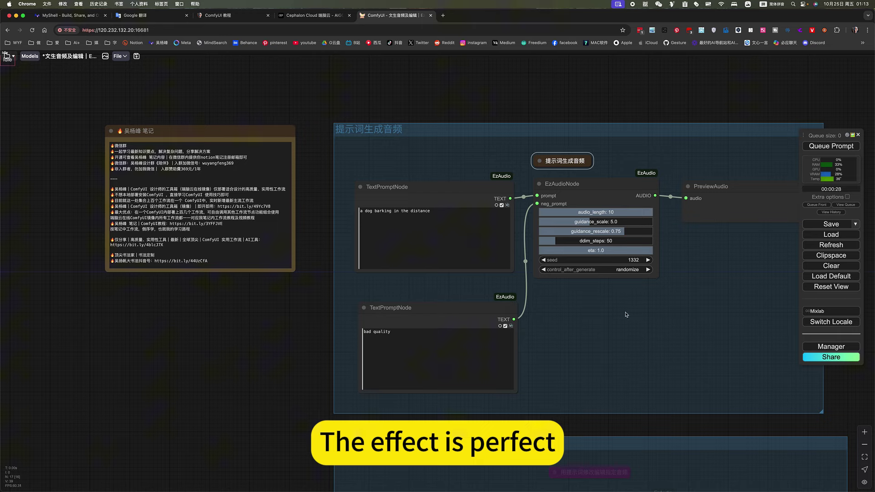
pyautogui.scroll(-3, 626, 315)
pyautogui.moveTo(802, 433); pyautogui.dragTo(730, 236)
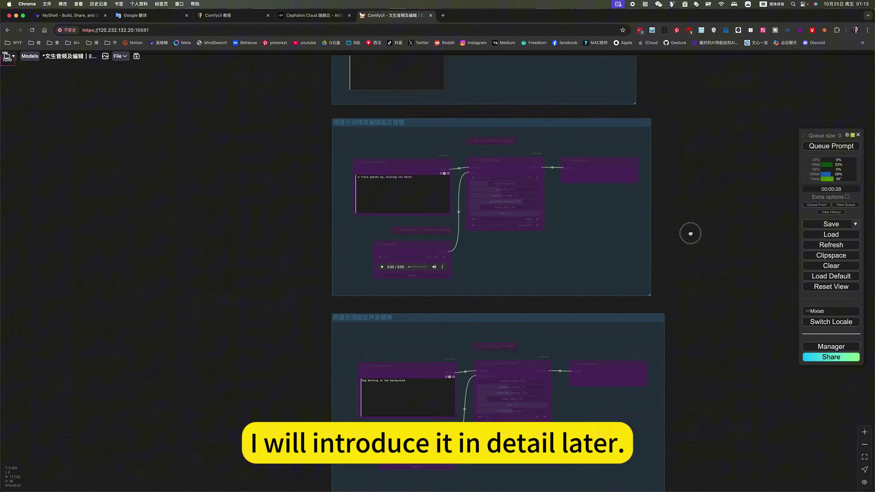
pyautogui.scroll(5, 687, 232)
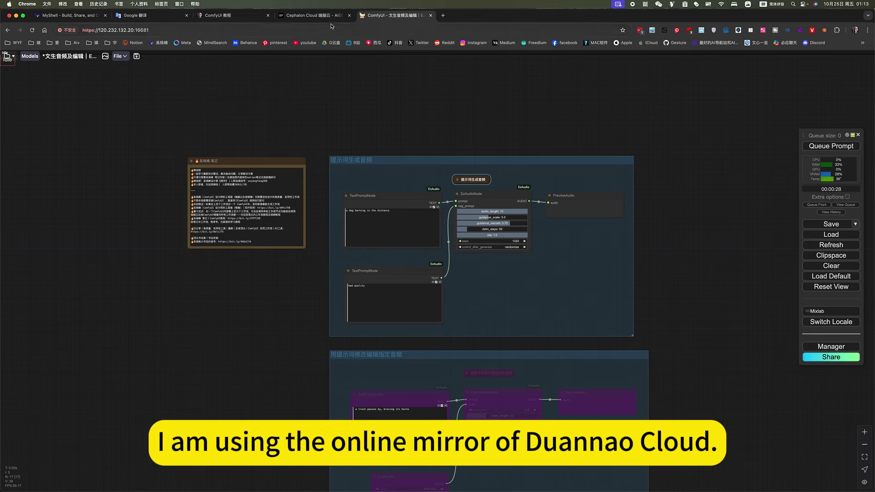
pyautogui.click(314, 15)
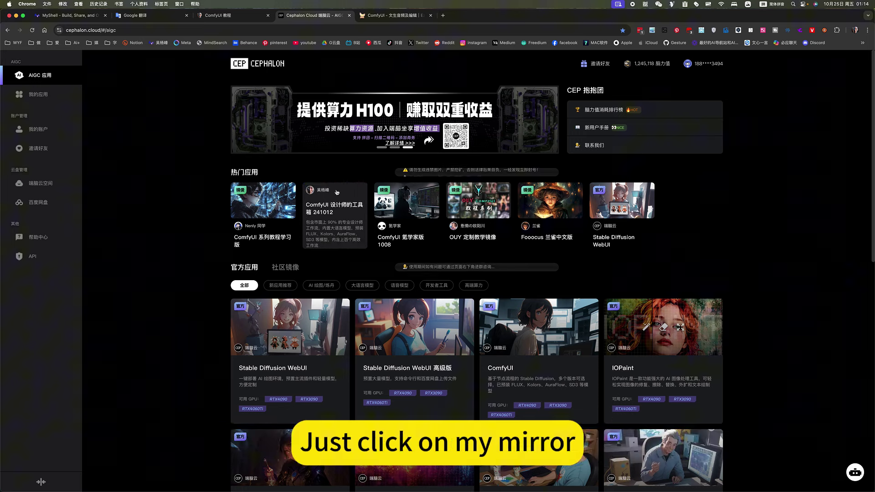
pyautogui.click(397, 15)
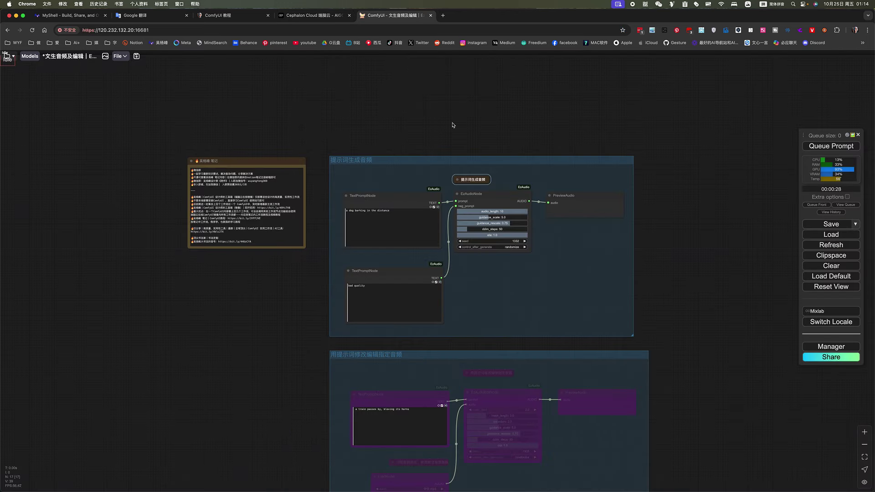
pyautogui.click(7, 57)
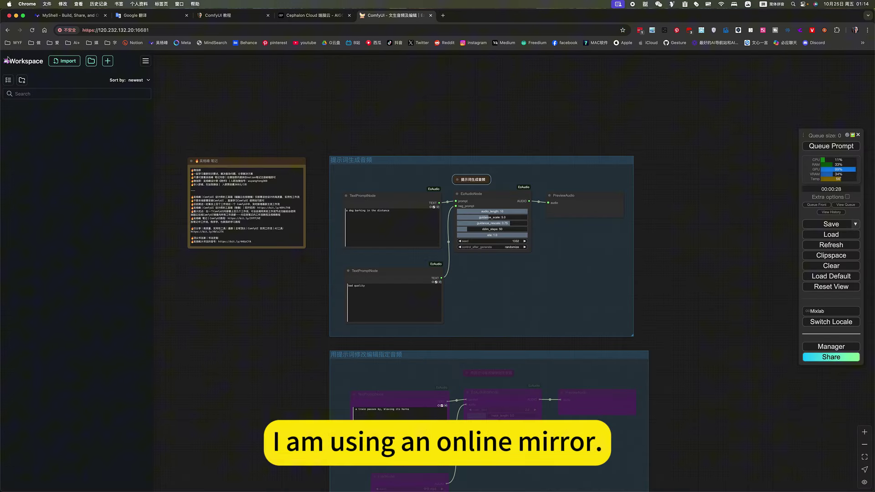
pyautogui.click(5, 109)
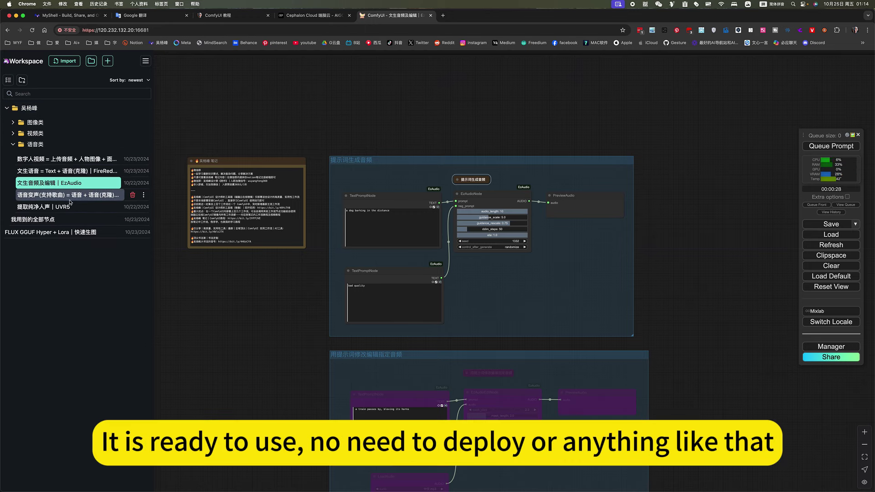
pyautogui.click(271, 321)
pyautogui.scroll(-3, 242, 268)
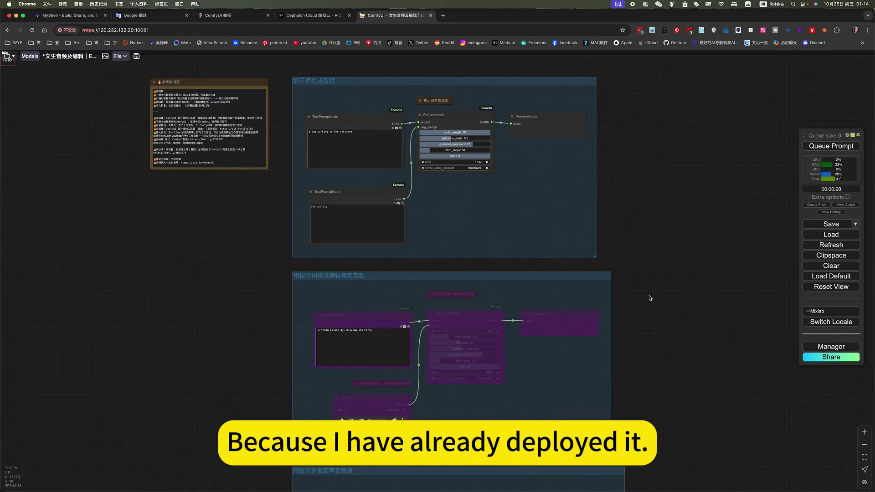
pyautogui.scroll(-2, 668, 300)
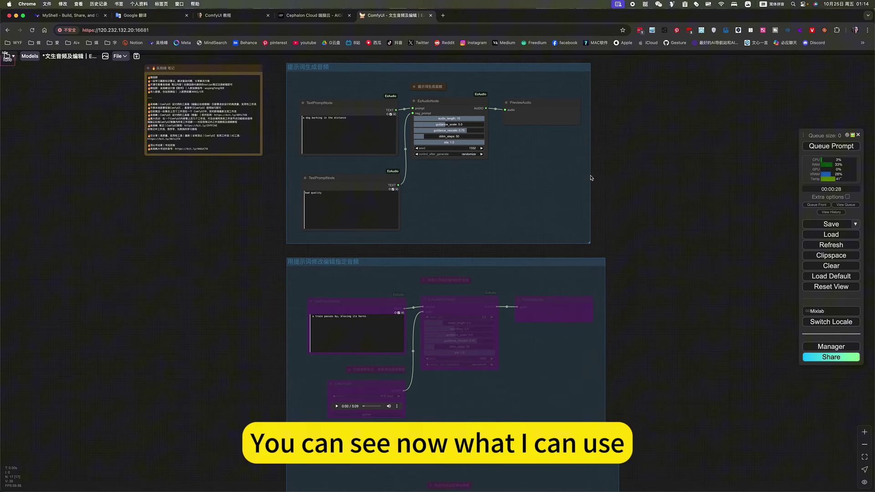
pyautogui.scroll(5, 683, 240)
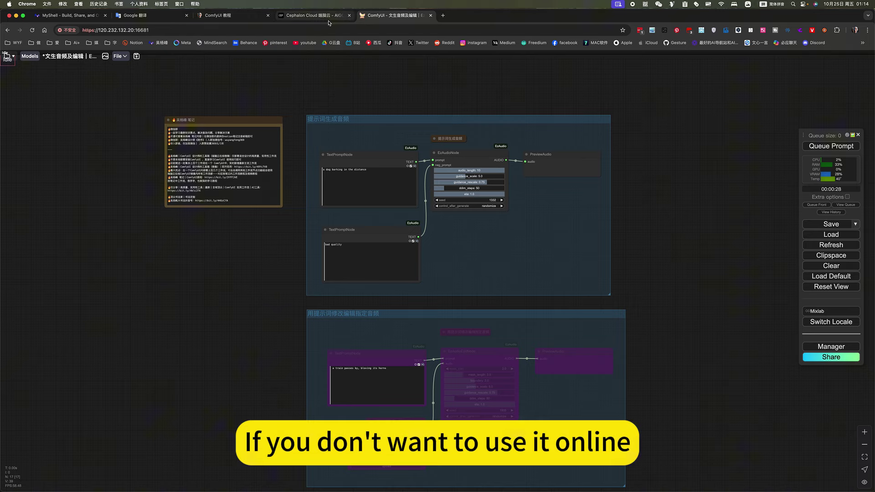
# Go to the ComfyUI 教程 page's workflow section and expand the 语音类 category
pyautogui.click(222, 16)
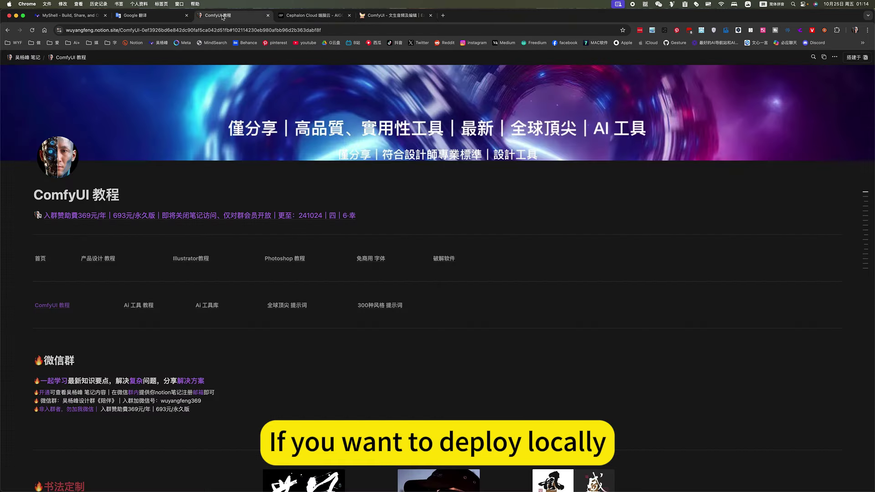
pyautogui.click(55, 306)
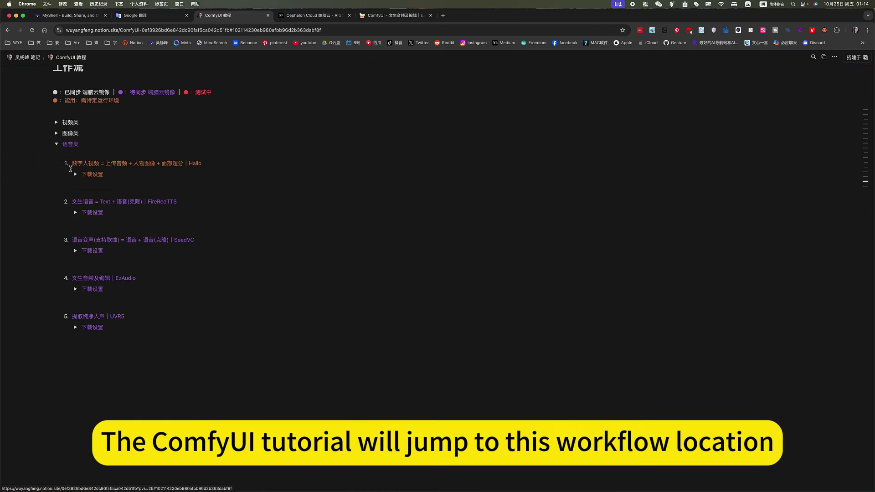
pyautogui.click(56, 144)
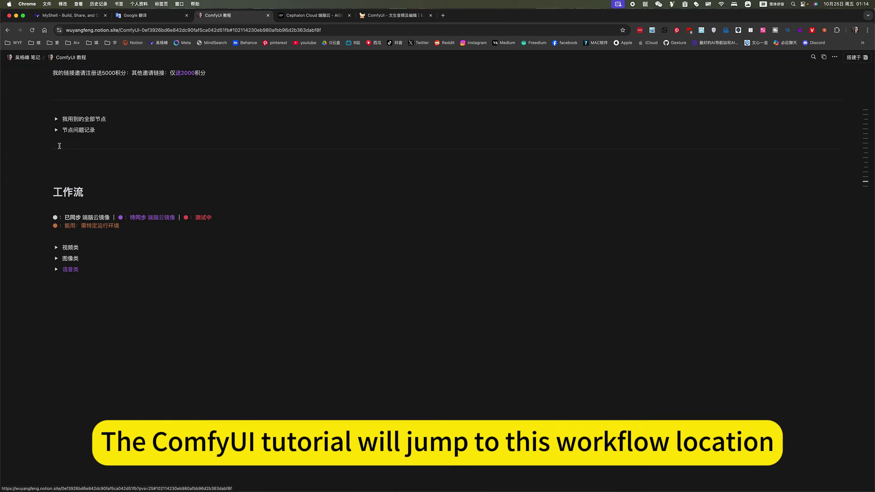
pyautogui.click(57, 269)
pyautogui.scroll(-3, 73, 278)
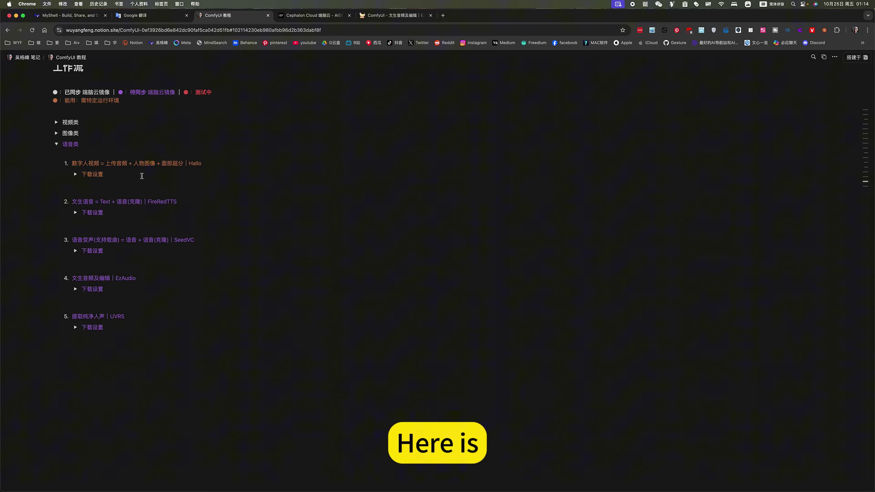
# Review and collapse the 下载设置 toggles for the FireRedTTS and Hallo items
pyautogui.click(75, 212)
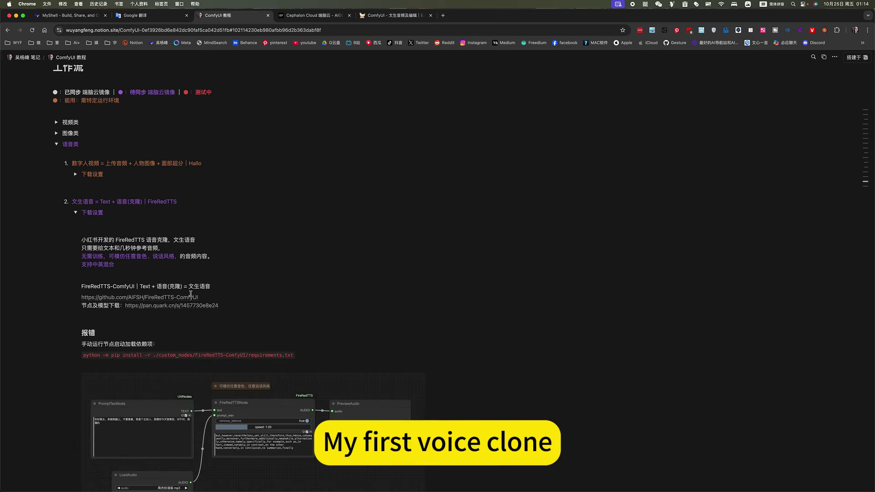
pyautogui.scroll(-3, 190, 293)
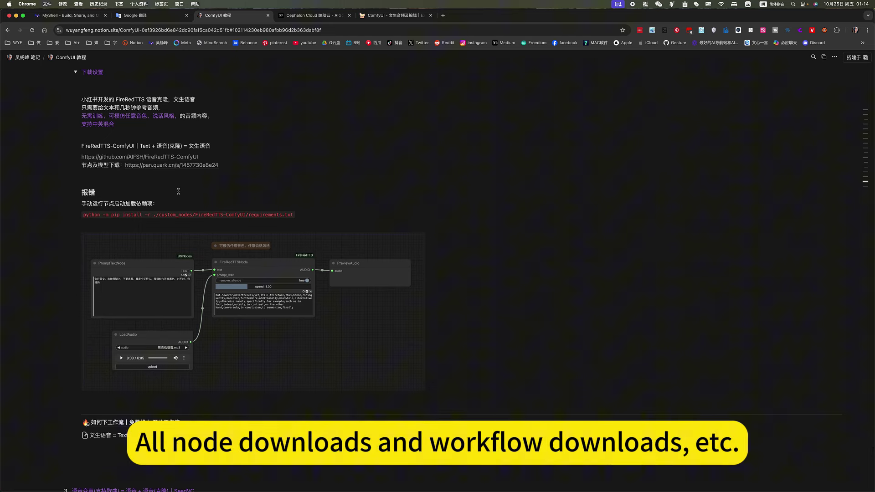
pyautogui.scroll(-3, 168, 228)
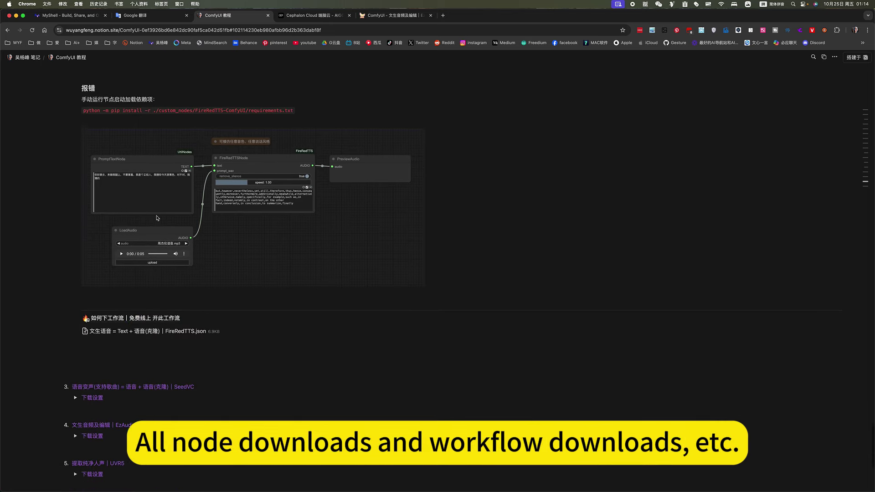
pyautogui.scroll(5, 165, 316)
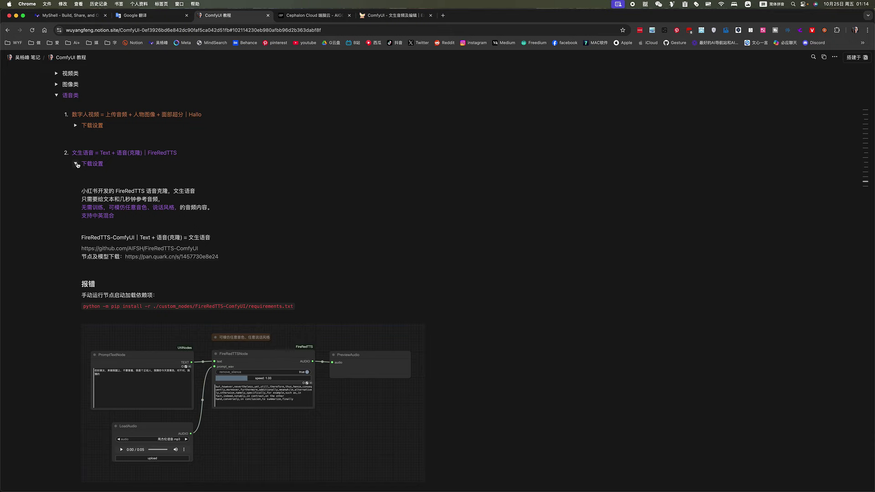
pyautogui.click(77, 164)
pyautogui.click(75, 126)
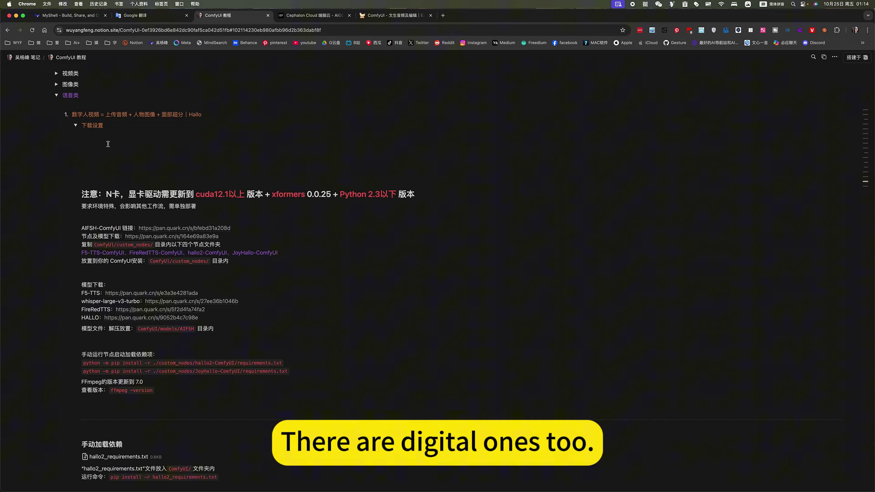
pyautogui.scroll(-10, 109, 150)
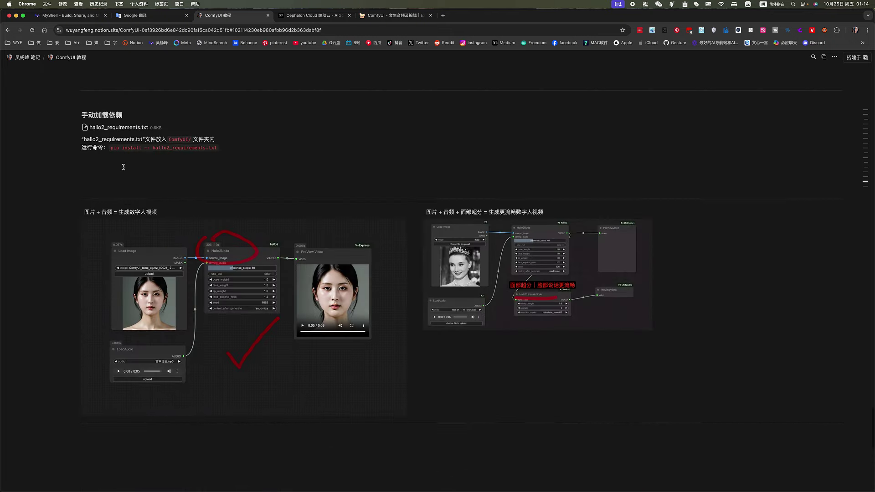
pyautogui.scroll(11, 123, 167)
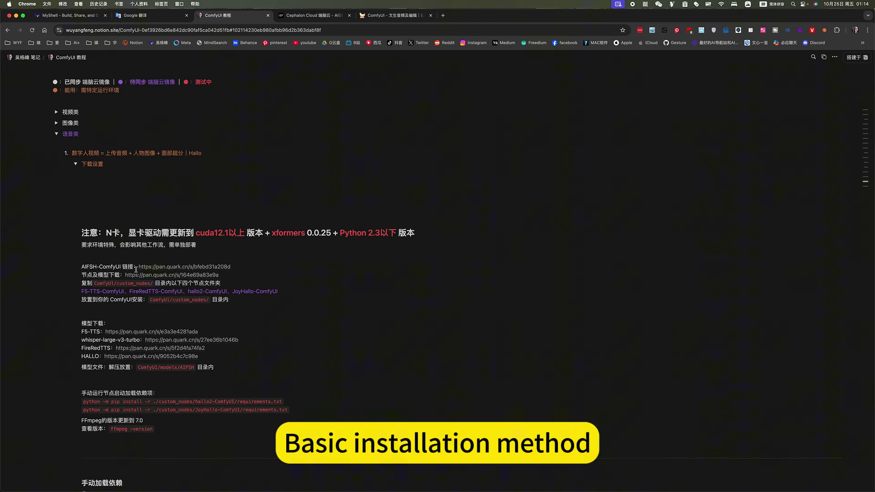
pyautogui.click(76, 164)
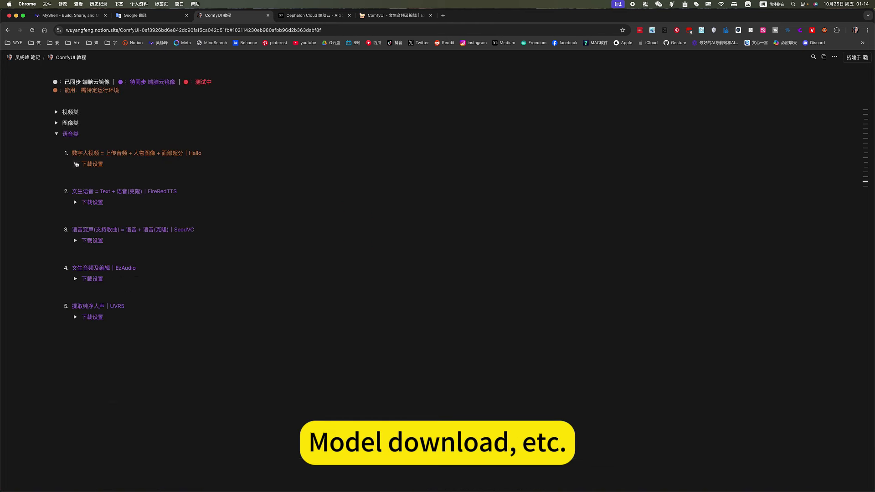
pyautogui.scroll(2, 144, 180)
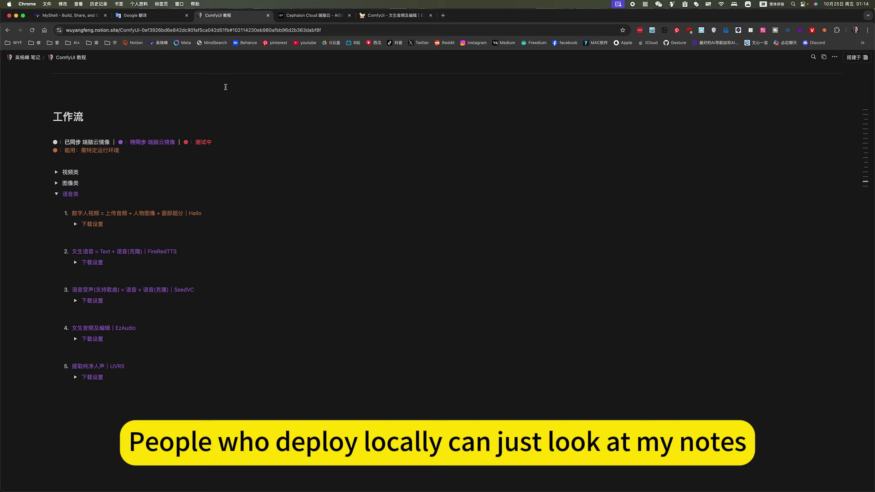
# Zoom onto the 提示词生成音频 group with its 'a dog barking in the distance' prompt and 10-second length
pyautogui.click(386, 18)
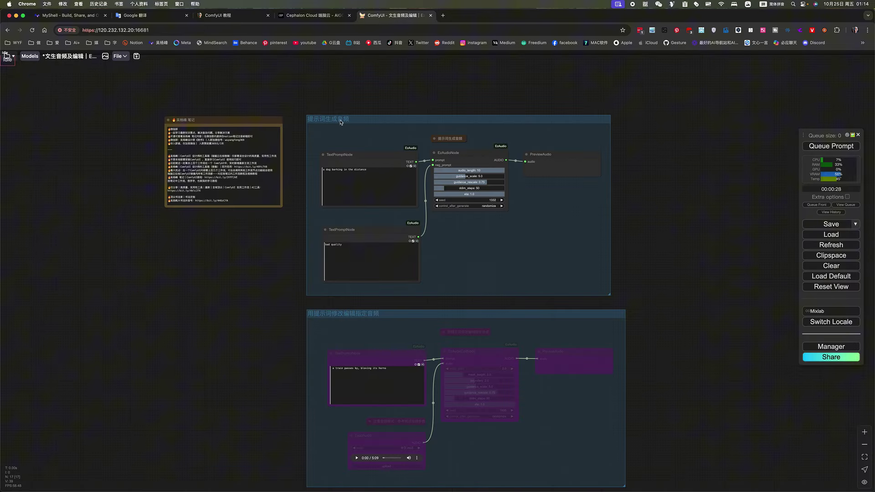
pyautogui.moveTo(655, 226); pyautogui.dragTo(656, 244)
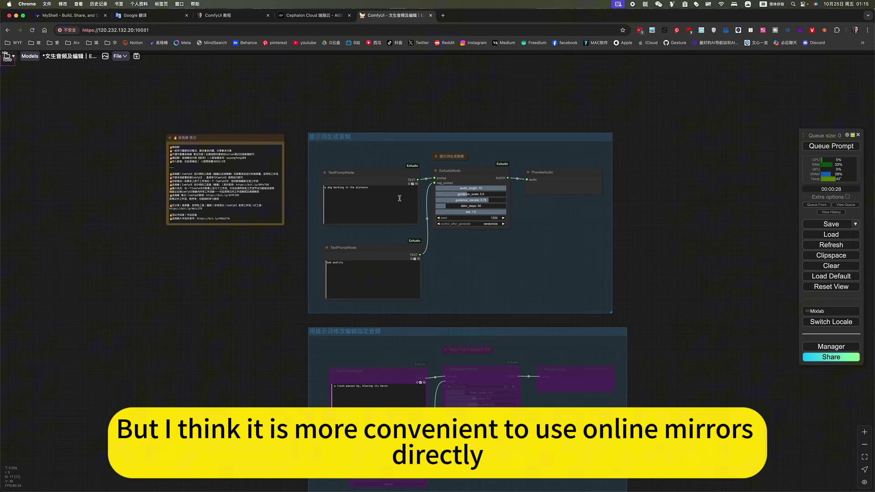
pyautogui.scroll(5, 428, 246)
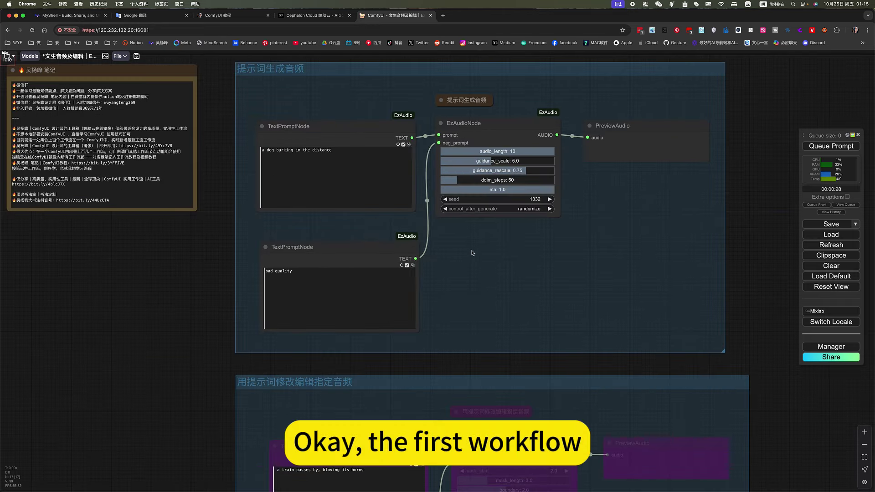
pyautogui.moveTo(501, 275); pyautogui.dragTo(505, 286)
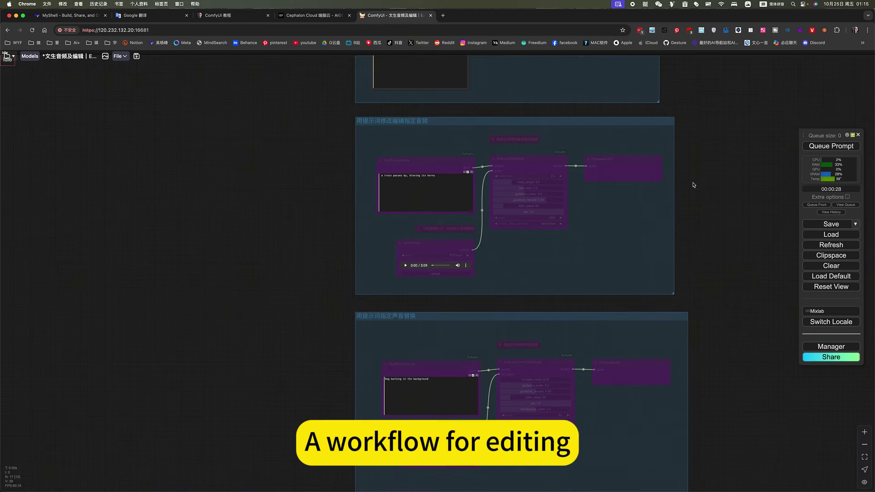
pyautogui.scroll(8, 697, 360)
pyautogui.scroll(3, 456, 95)
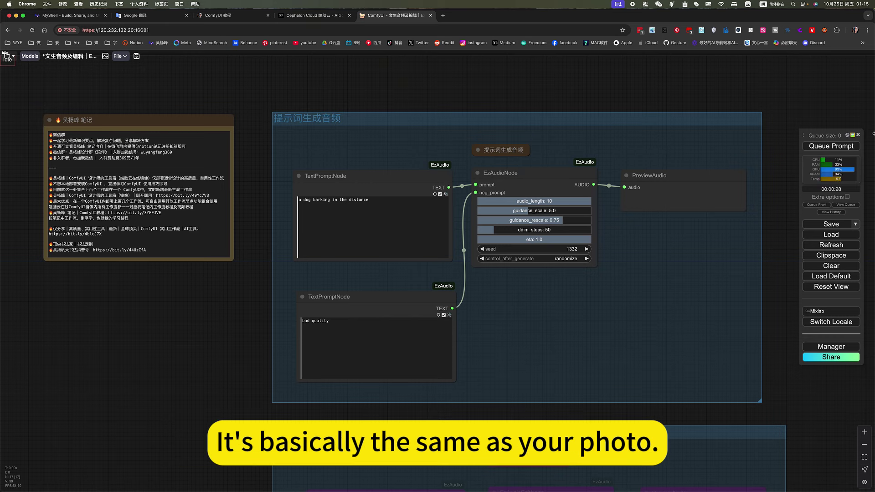
# Queue the dog-barking generation and set the 用提示词修改编辑指定音频 group's nodes to Always
pyautogui.click(832, 146)
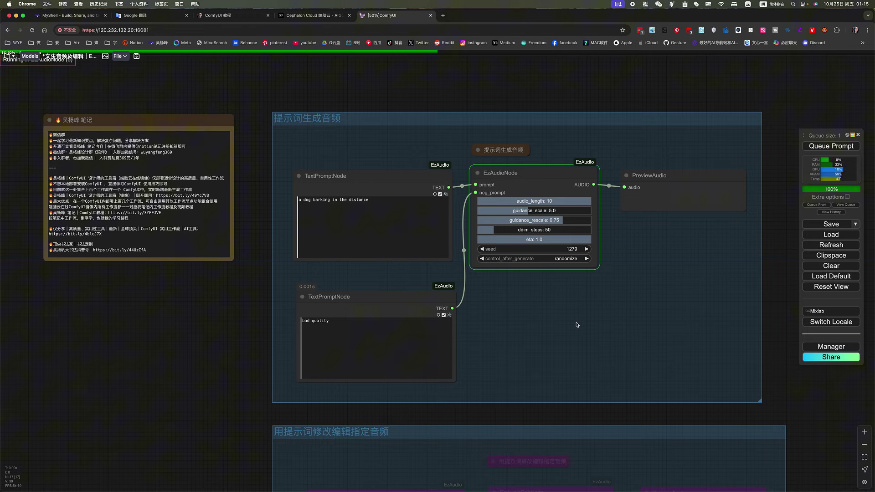
pyautogui.moveTo(572, 334); pyautogui.dragTo(543, 220)
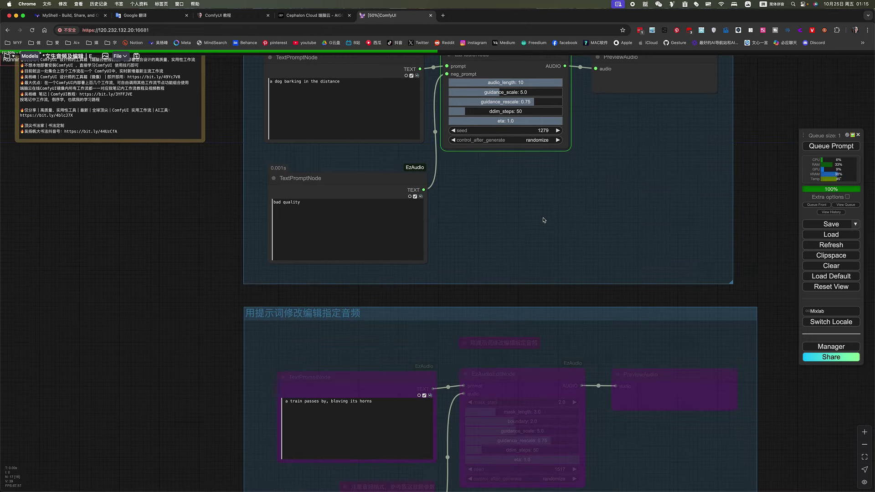
pyautogui.rightClick(575, 345)
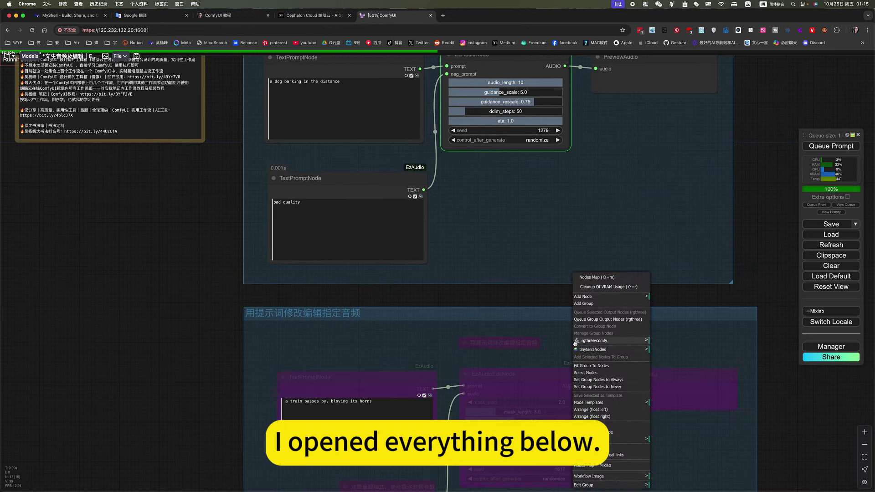
pyautogui.click(610, 377)
# Inspect the EzAudioEditNode train-horn prompt and its 中文.mp3 LoadAudio input while the run finishes
pyautogui.scroll(-5, 633, 342)
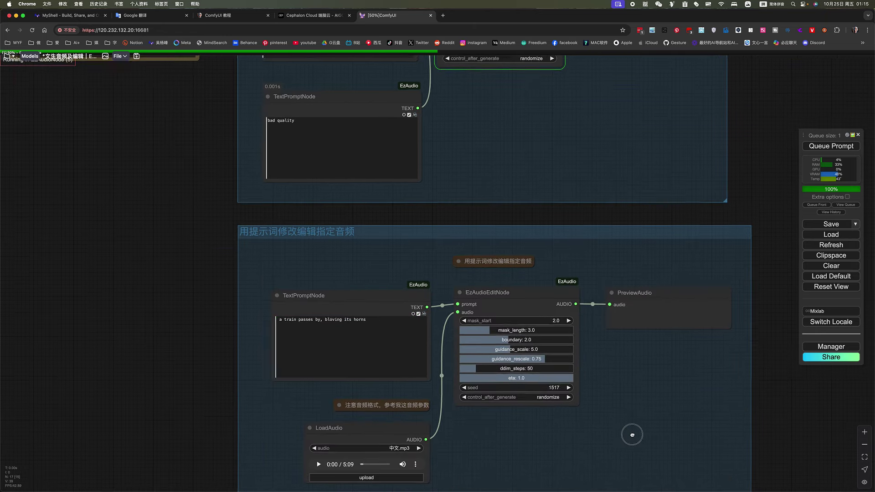
pyautogui.scroll(8, 632, 435)
pyautogui.moveTo(554, 324); pyautogui.dragTo(561, 198)
pyautogui.scroll(-5, 417, 314)
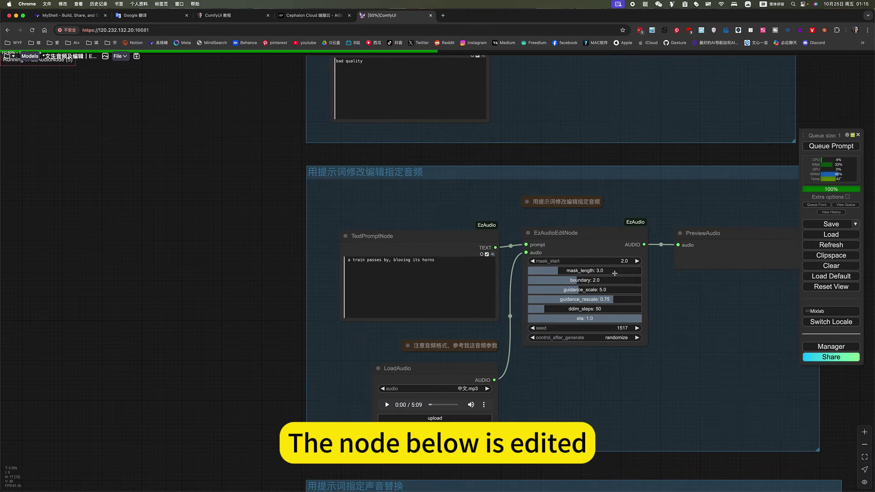
pyautogui.click(553, 231)
pyautogui.scroll(5, 482, 220)
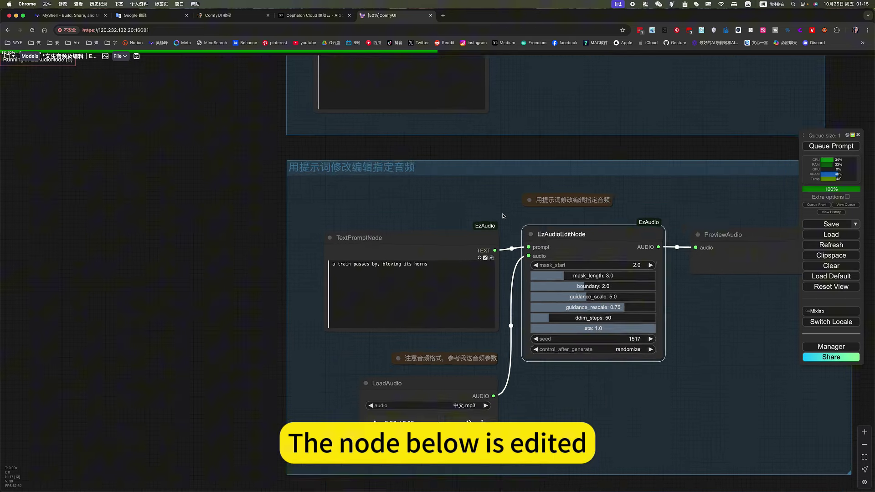
pyautogui.scroll(-5, 473, 254)
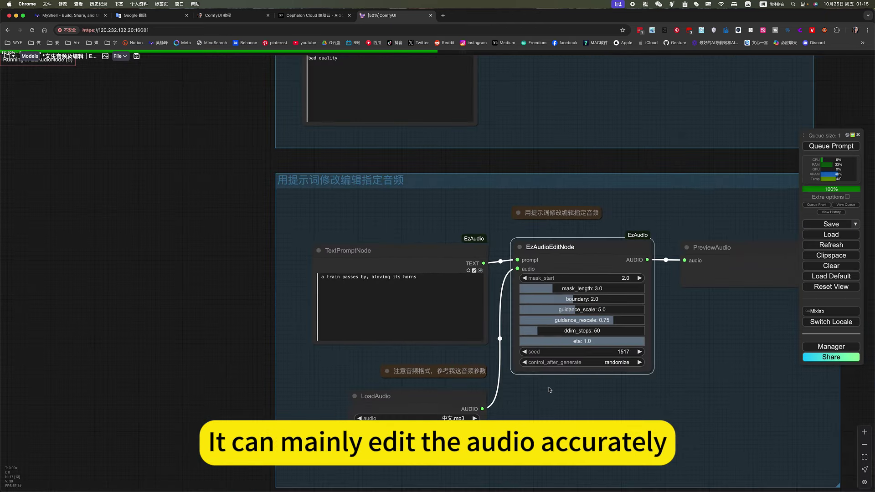
pyautogui.scroll(-3, 548, 441)
pyautogui.click(499, 372)
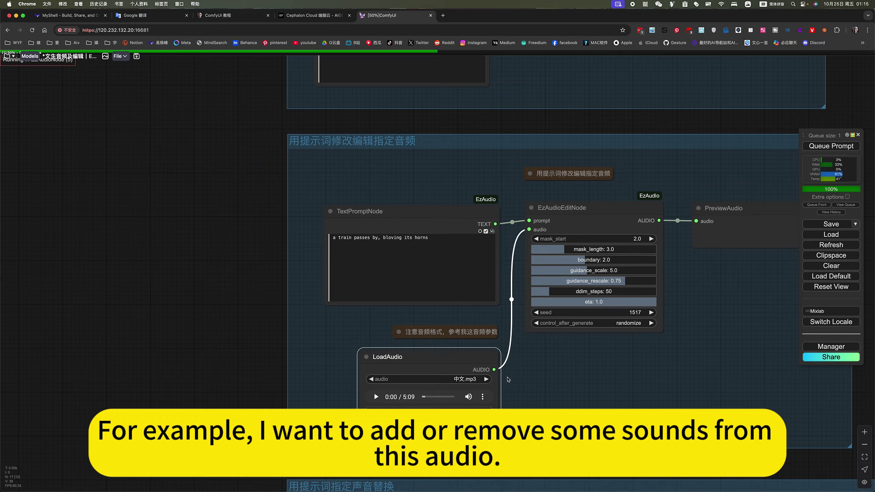
pyautogui.scroll(2, 547, 381)
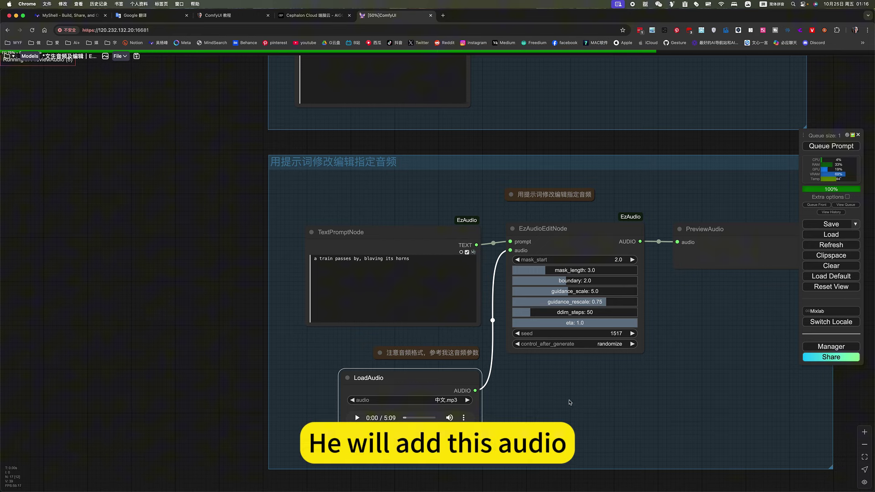
pyautogui.hscroll(5, 411, 399)
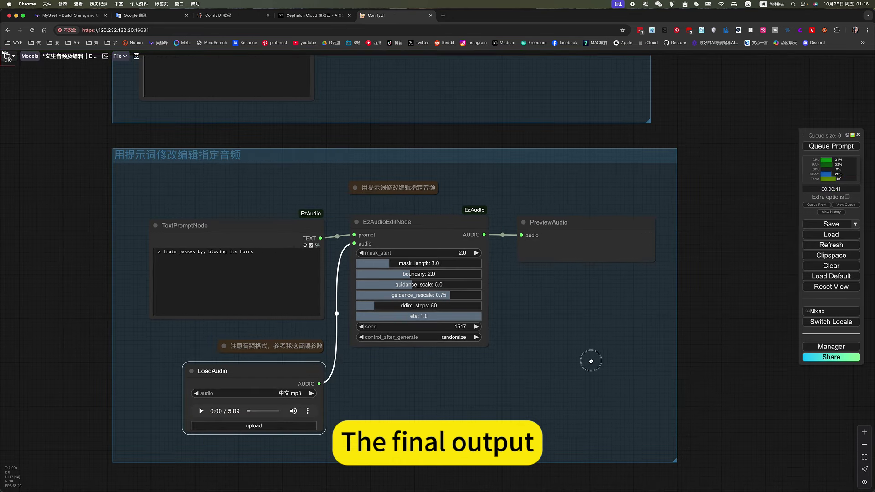
# Play the generated 10-second dog-barking clip to 0:04 and pause it
pyautogui.scroll(4, 597, 318)
pyautogui.hscroll(-3, 596, 319)
pyautogui.rightClick(606, 273)
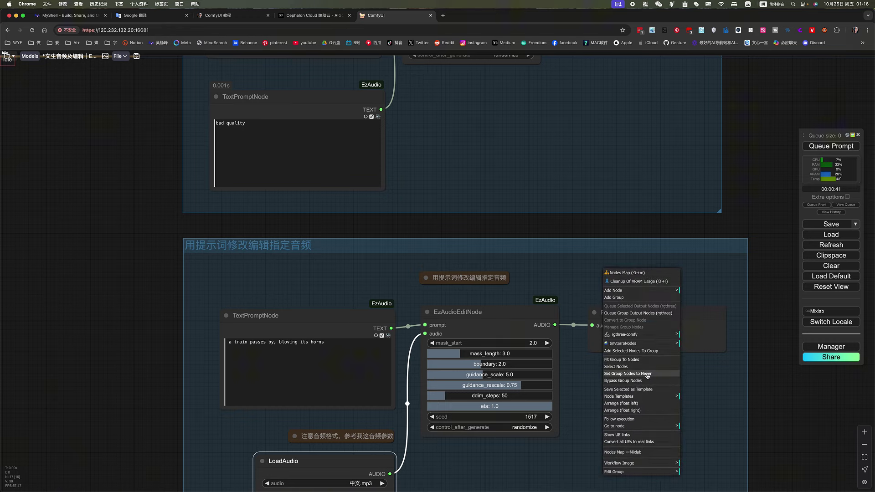
pyautogui.scroll(8, 602, 255)
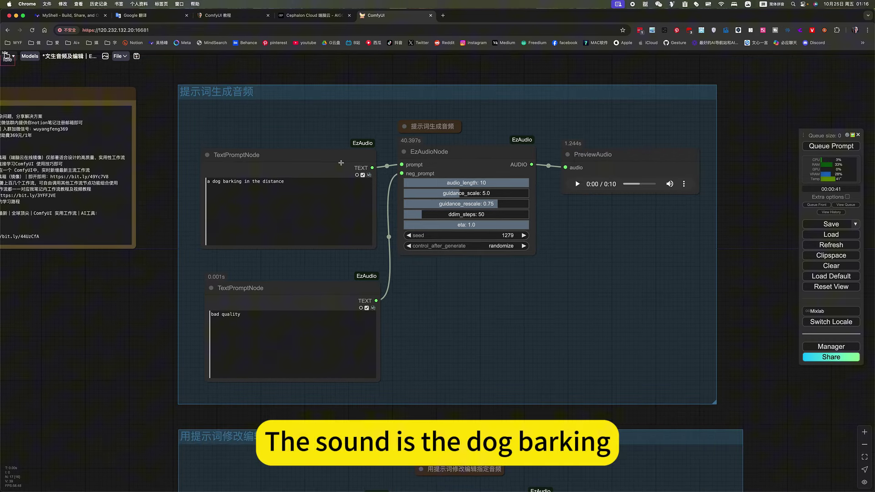
pyautogui.click(577, 183)
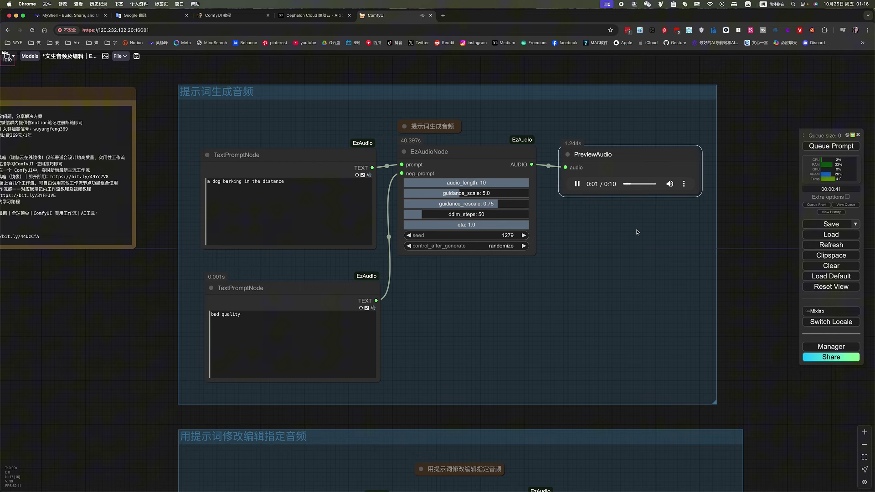
pyautogui.click(578, 184)
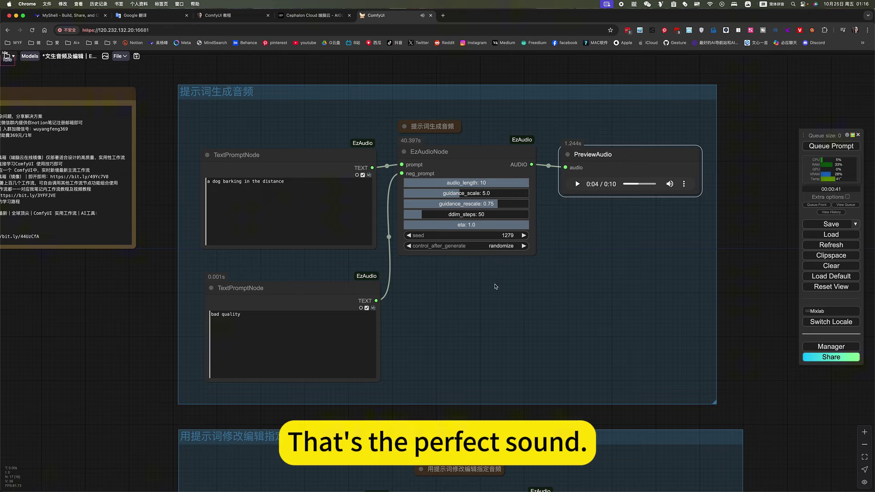
# Bring the 提示词生成音频 group into view and open its group context menu
pyautogui.moveTo(270, 175); pyautogui.dragTo(403, 171)
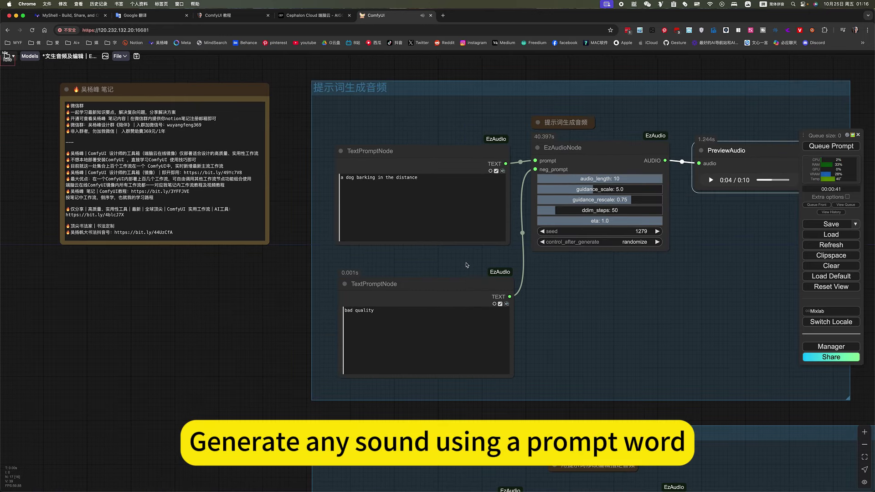
pyautogui.scroll(-2, 644, 314)
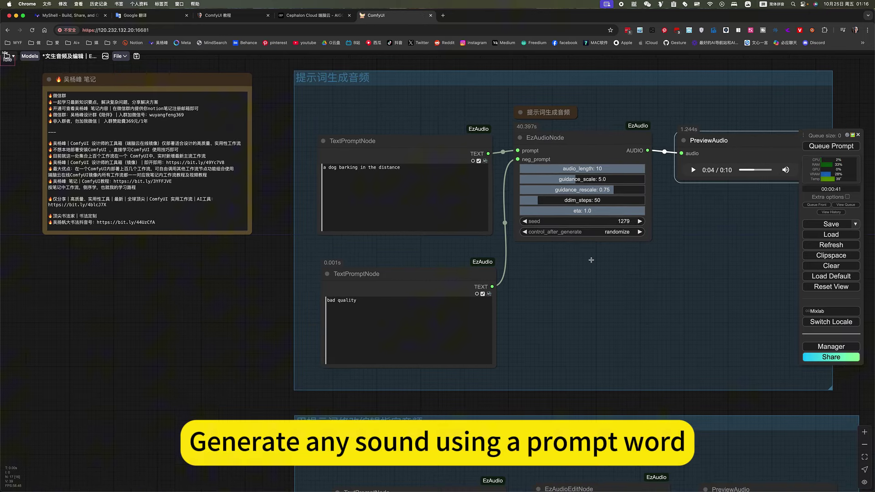
pyautogui.scroll(-3, 615, 273)
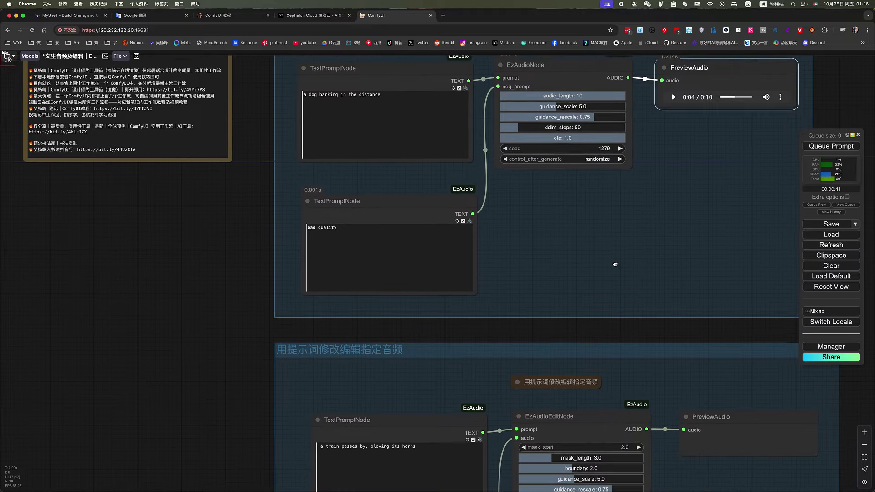
pyautogui.rightClick(589, 207)
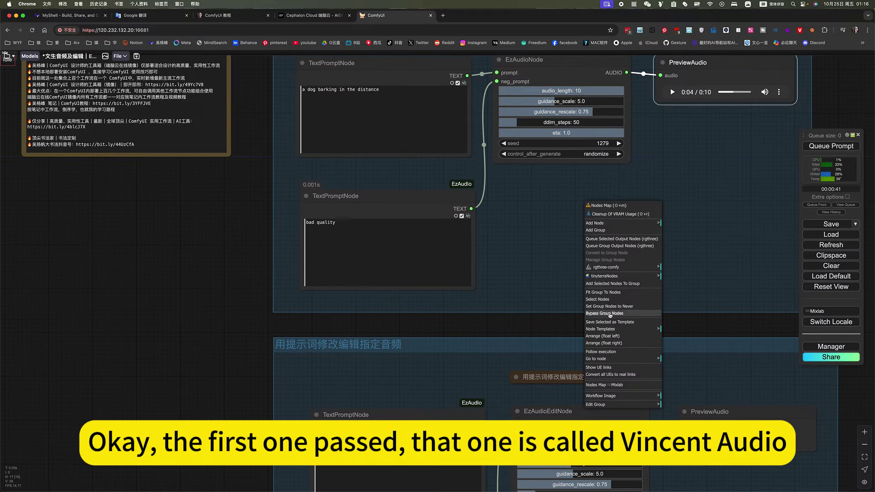
# Bypass the prompt-to-audio group and preview the 中文.mp3 source clip
pyautogui.click(609, 313)
pyautogui.scroll(-10, 642, 329)
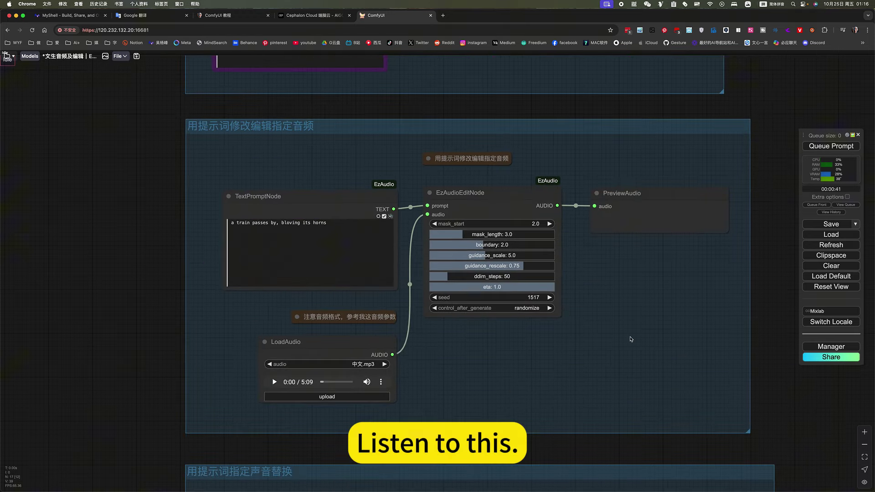
pyautogui.hscroll(-5, 567, 350)
pyautogui.scroll(-3, 566, 350)
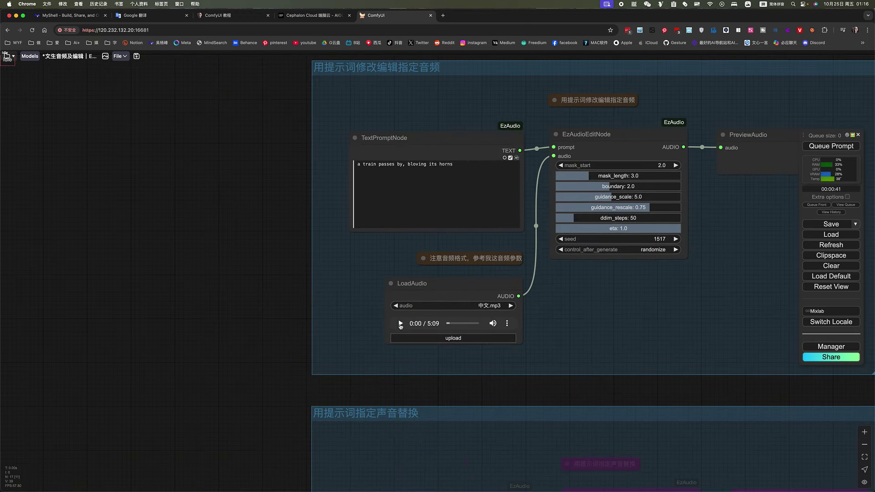
pyautogui.click(400, 324)
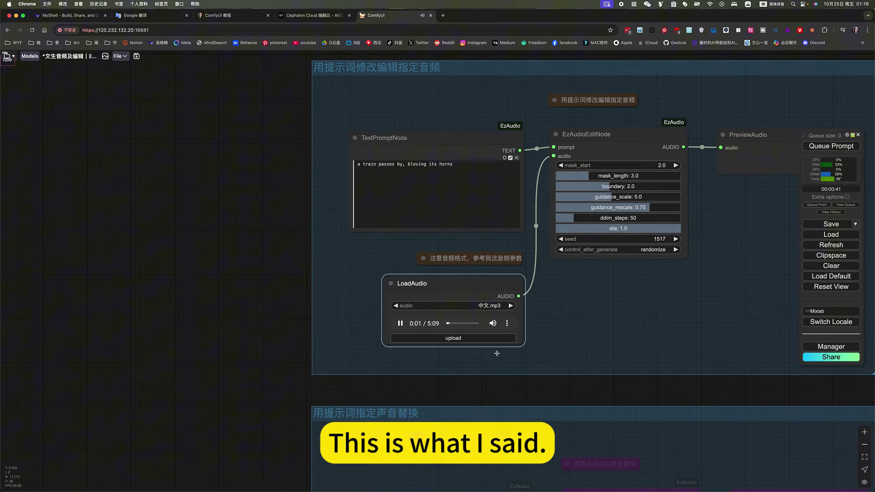
pyautogui.click(399, 324)
# Center the EzAudioEditNode group and queue the passing-train edit of 中文.mp3
pyautogui.moveTo(618, 318); pyautogui.dragTo(563, 338)
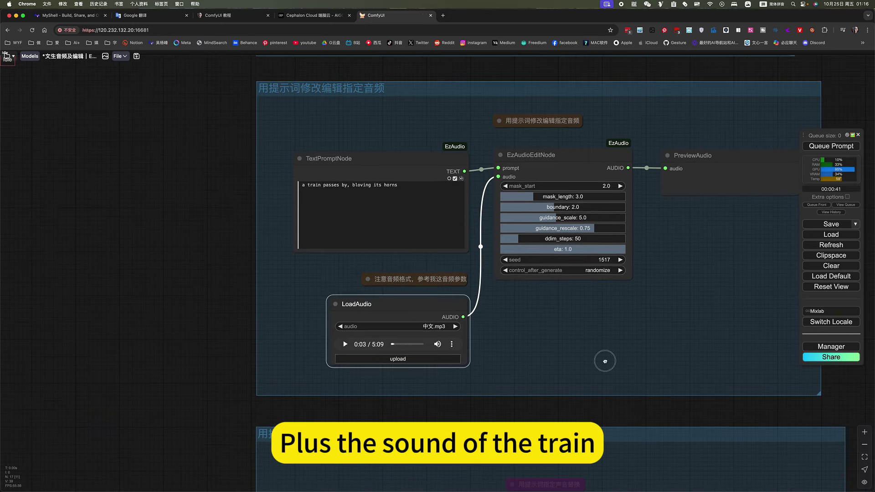
pyautogui.moveTo(605, 357); pyautogui.dragTo(594, 377)
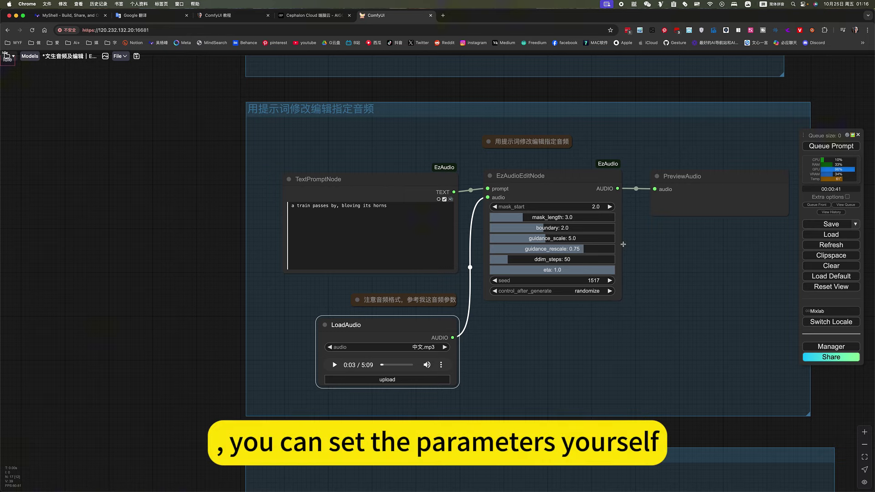
pyautogui.scroll(5, 623, 244)
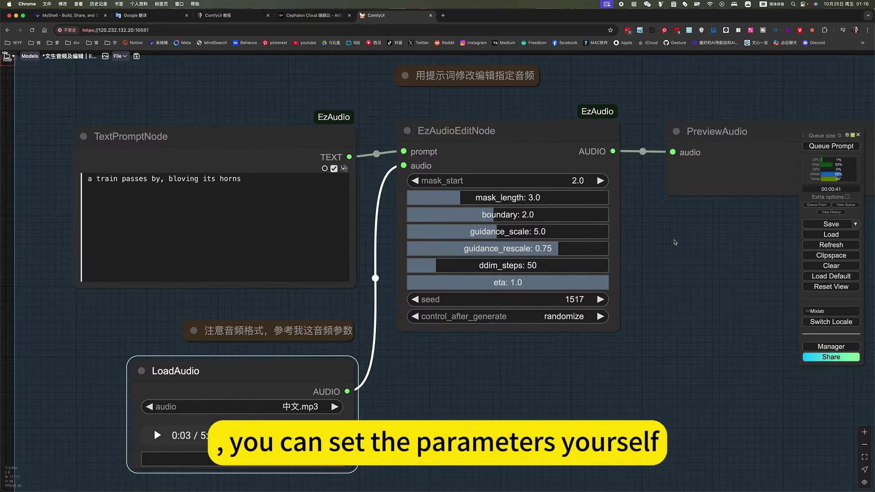
pyautogui.scroll(-4, 674, 242)
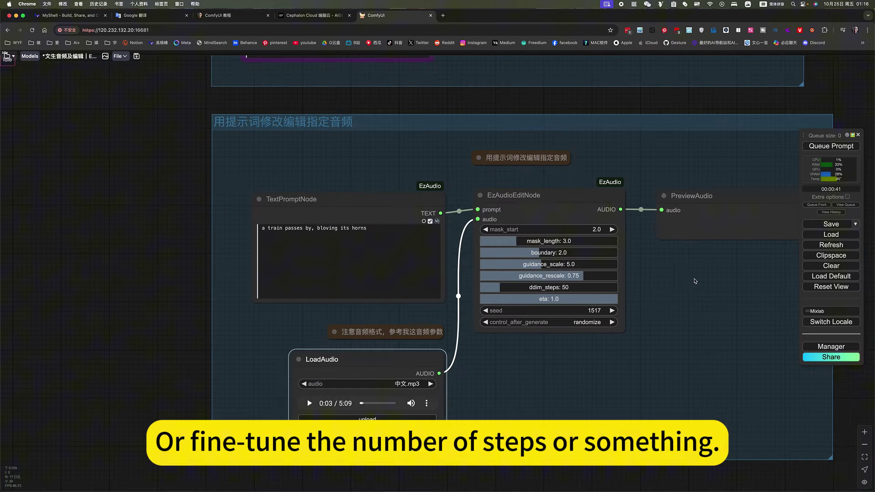
pyautogui.moveTo(695, 282); pyautogui.dragTo(665, 278)
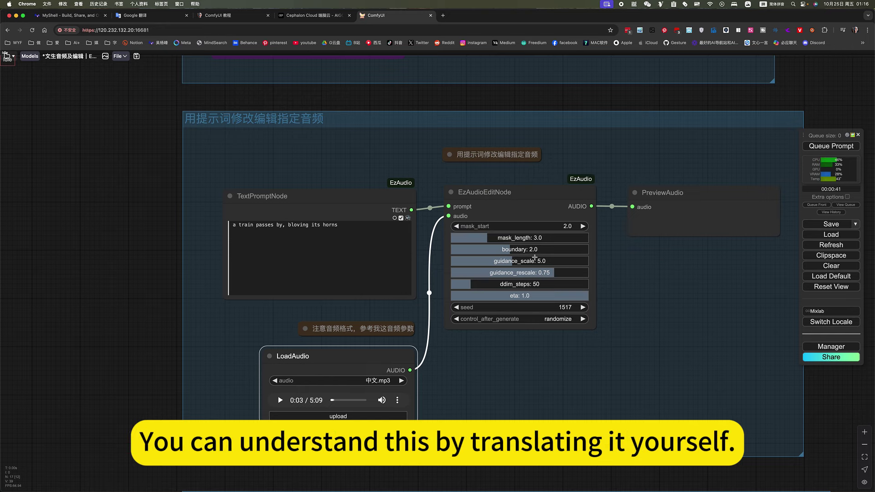
pyautogui.moveTo(653, 268); pyautogui.dragTo(637, 276)
pyautogui.click(829, 147)
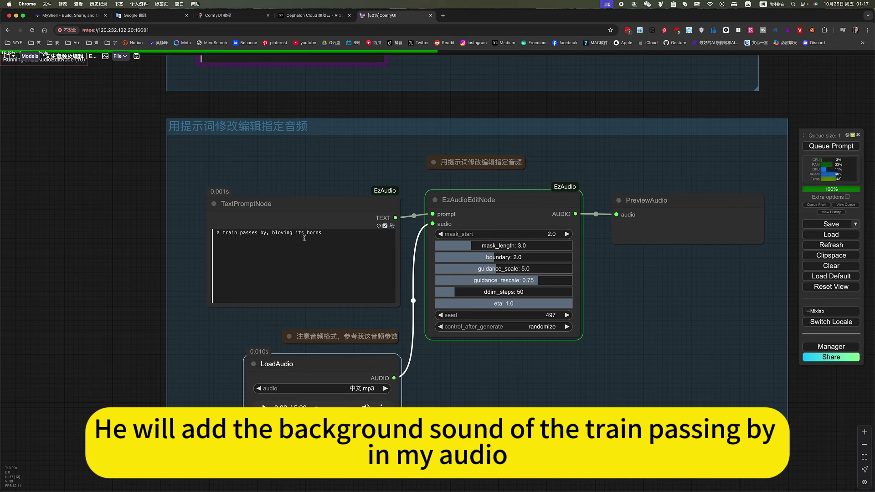
# Set the 用提示词指定声音替换 group's nodes to Always while the train edit finishes
pyautogui.click(602, 389)
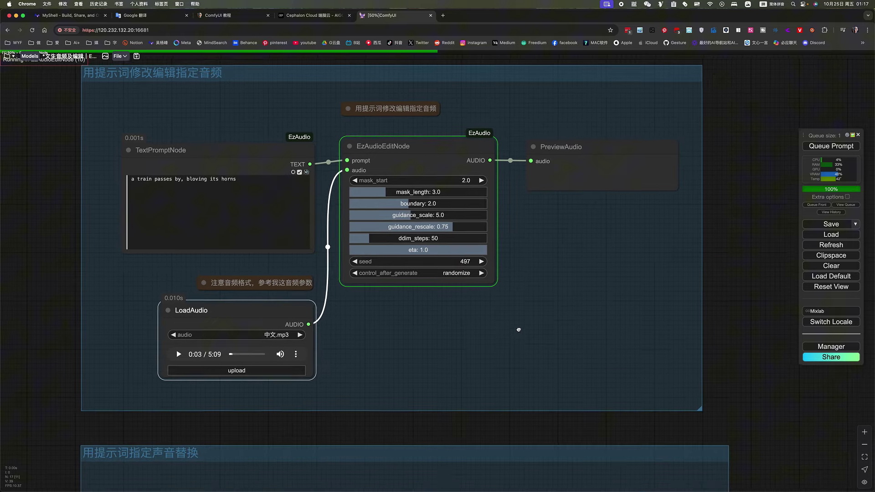
pyautogui.scroll(-5, 552, 196)
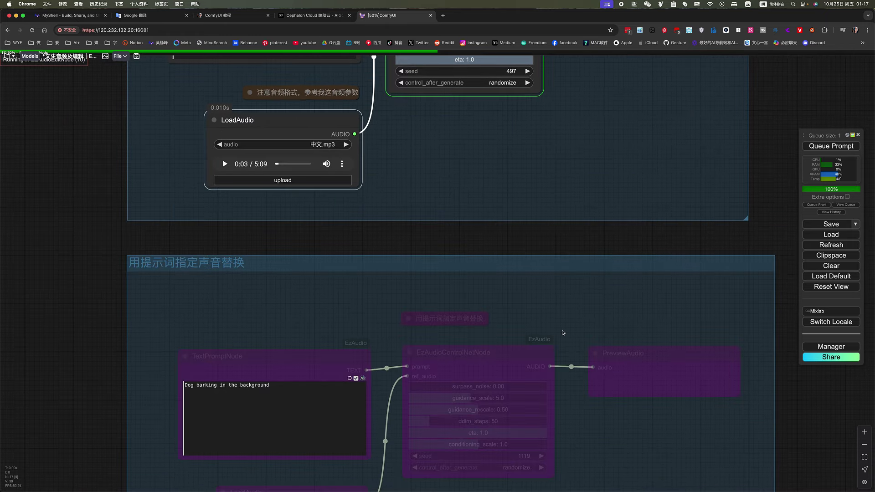
pyautogui.scroll(5, 552, 177)
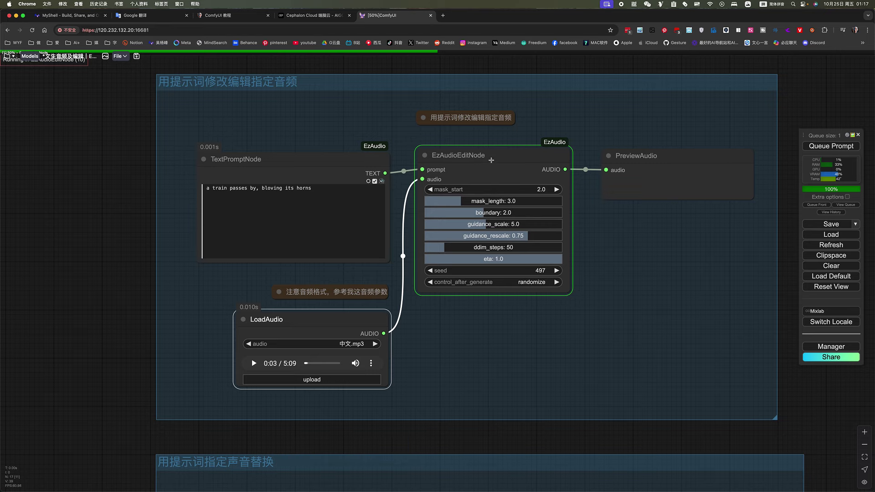
pyautogui.scroll(-4, 644, 228)
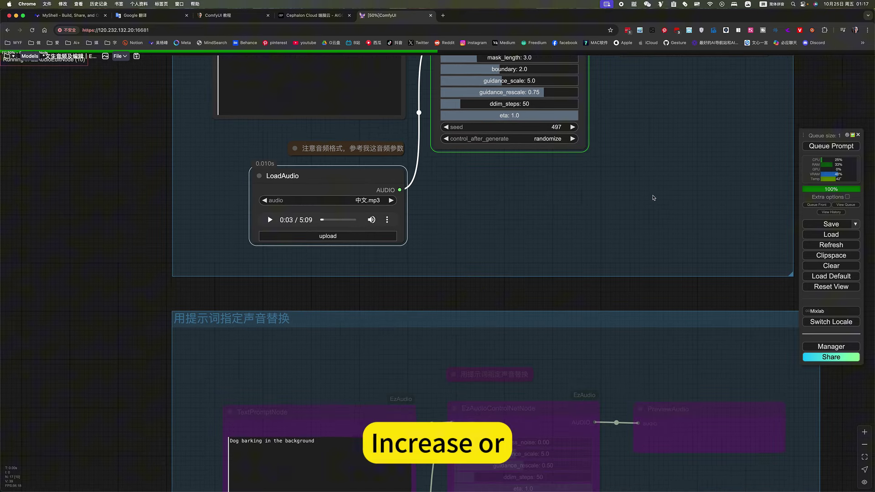
pyautogui.scroll(4, 649, 217)
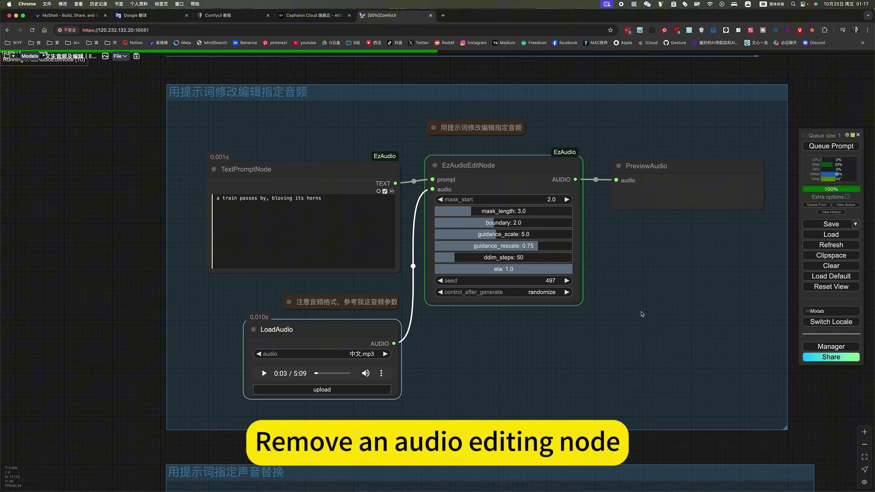
pyautogui.scroll(-2, 638, 282)
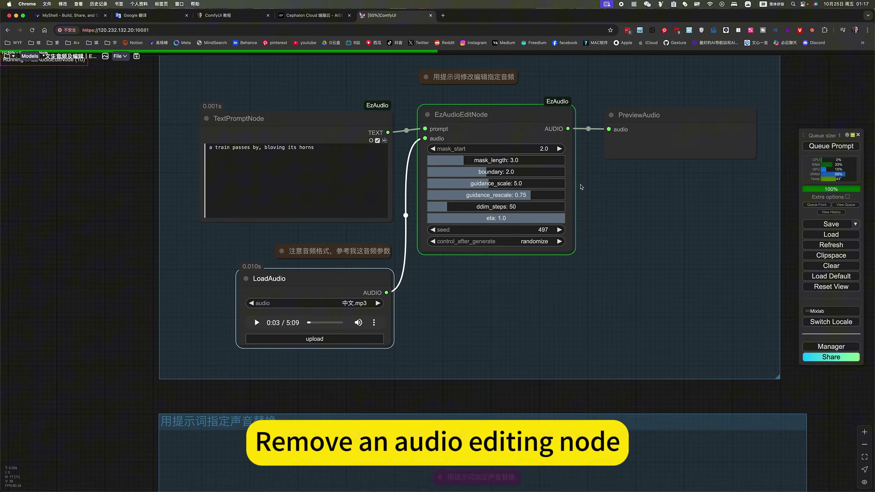
pyautogui.scroll(-6, 625, 227)
pyautogui.rightClick(623, 313)
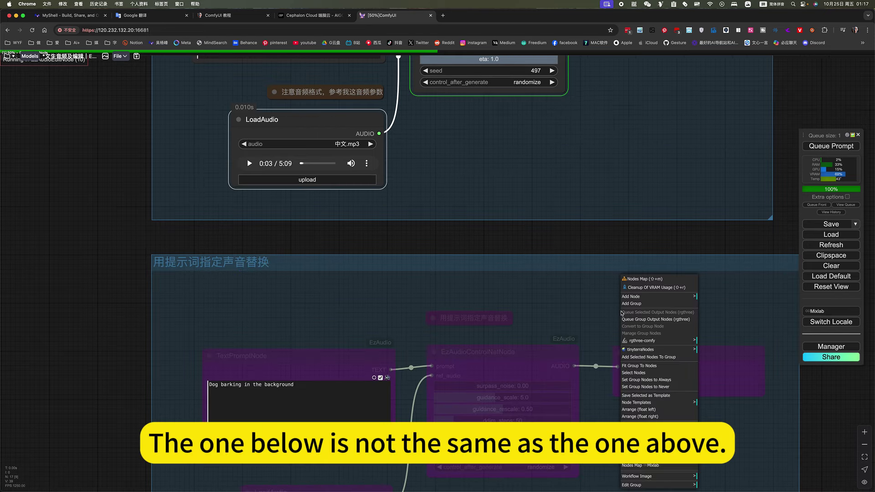
pyautogui.click(662, 381)
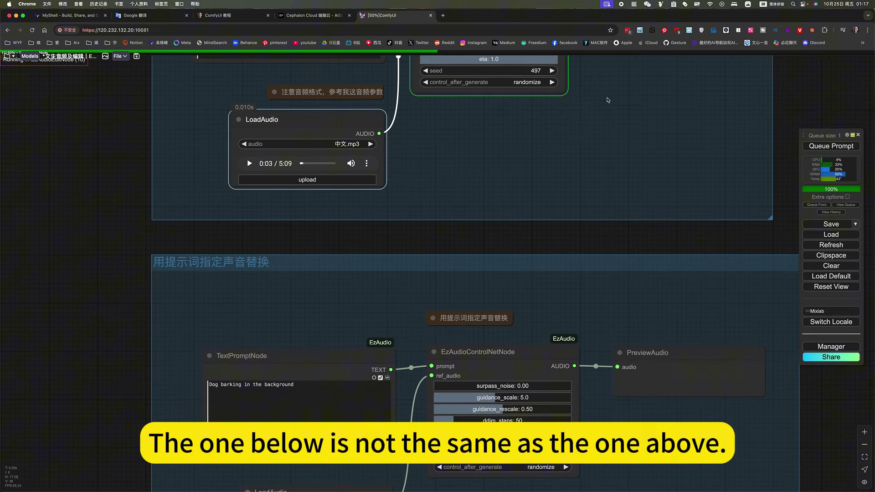
pyautogui.scroll(-3, 594, 115)
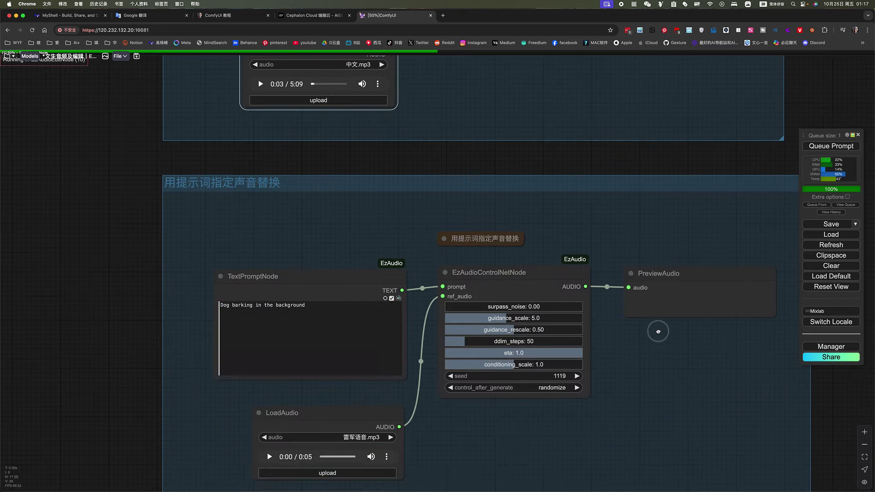
pyautogui.scroll(-3, 657, 331)
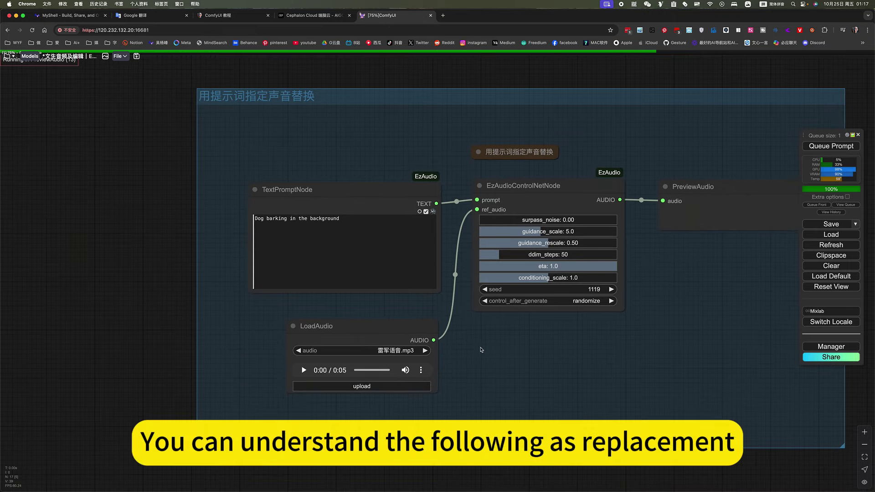
pyautogui.scroll(10, 663, 117)
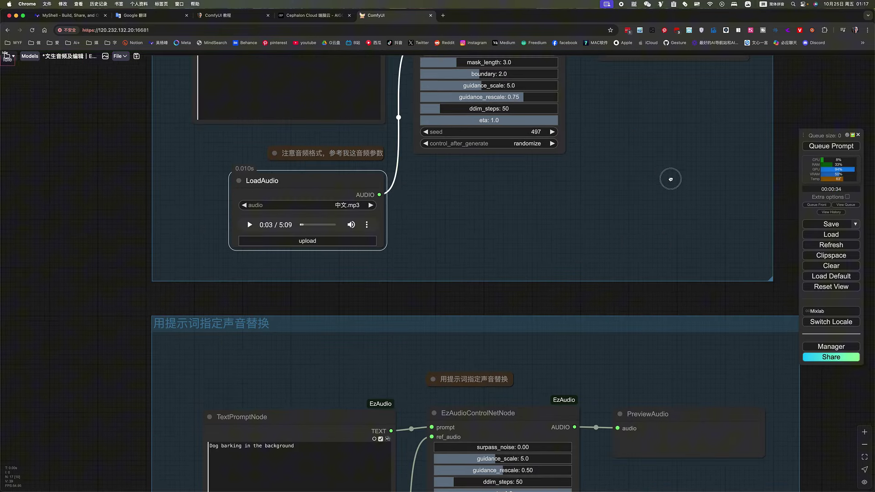
# Play the train-edited preview clip, then bypass the EzAudioEditNode group
pyautogui.scroll(-3, 578, 271)
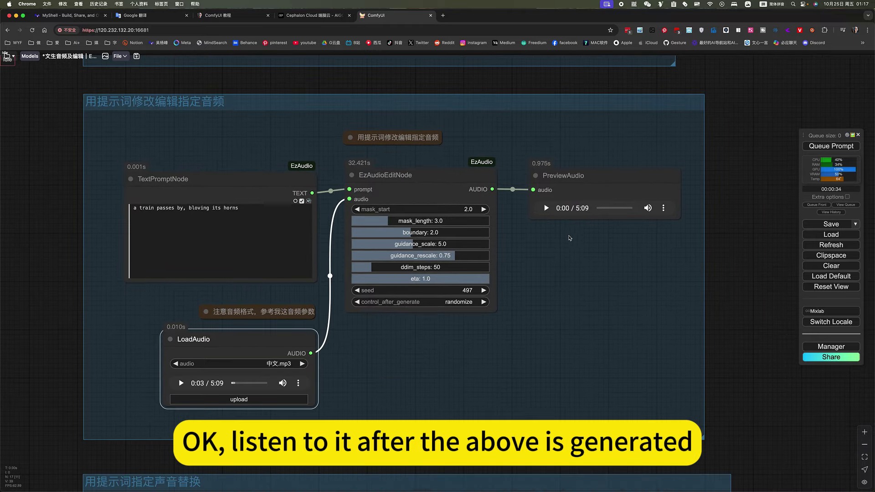
pyautogui.click(549, 212)
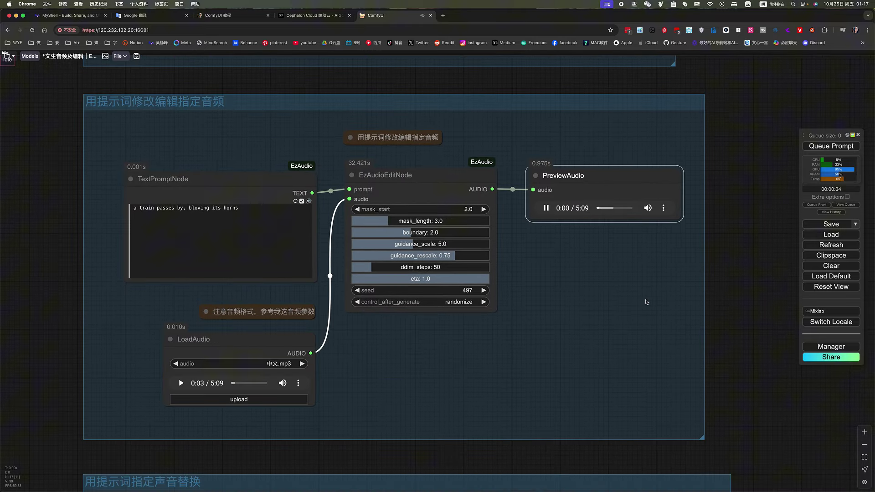
pyautogui.scroll(5, 597, 251)
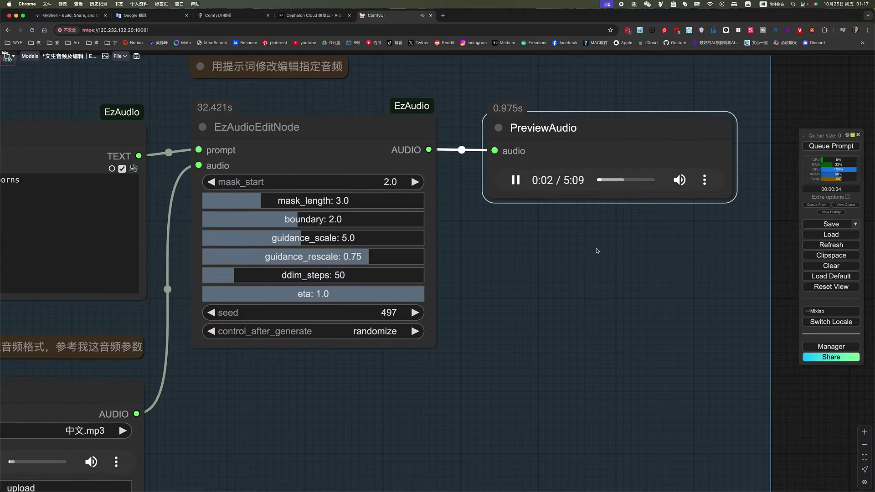
pyautogui.scroll(-5, 597, 251)
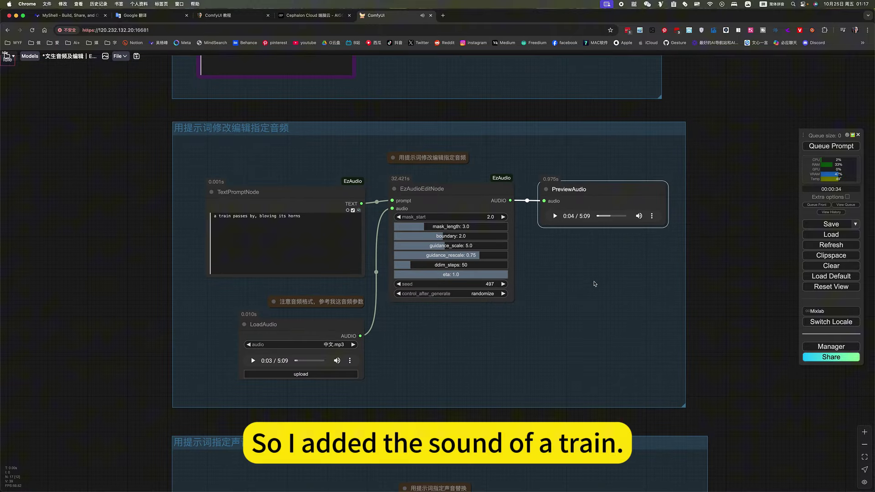
pyautogui.rightClick(553, 263)
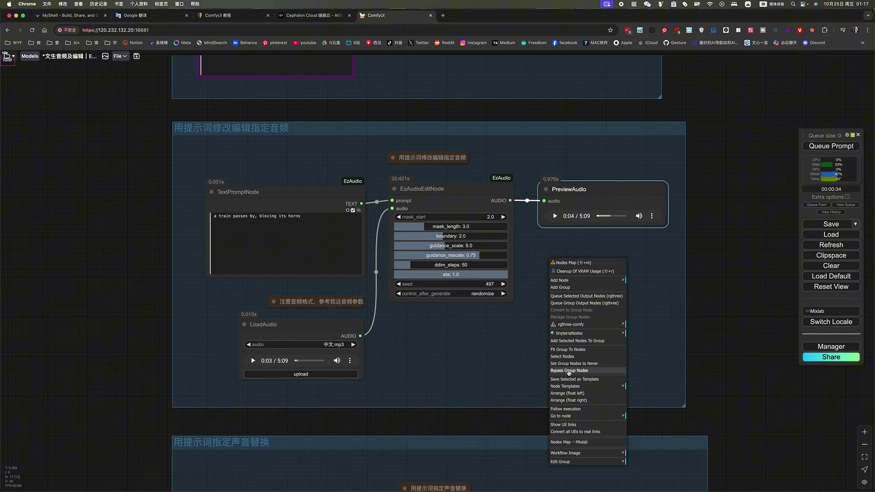
pyautogui.click(571, 371)
# Pan the canvas to show the 'Dog barking in the background' prompt and 雷军语音.mp3 loader
pyautogui.scroll(-10, 621, 202)
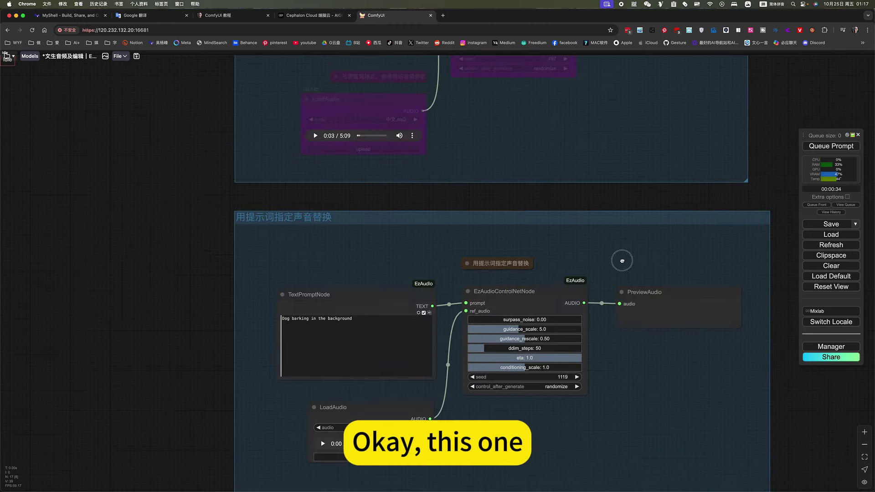
pyautogui.scroll(-3, 617, 258)
pyautogui.moveTo(531, 393); pyautogui.dragTo(578, 358)
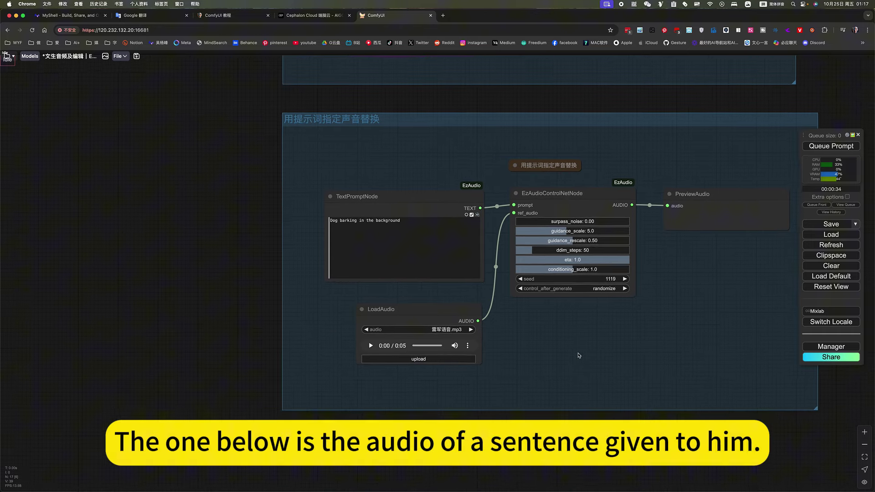
pyautogui.scroll(5, 389, 359)
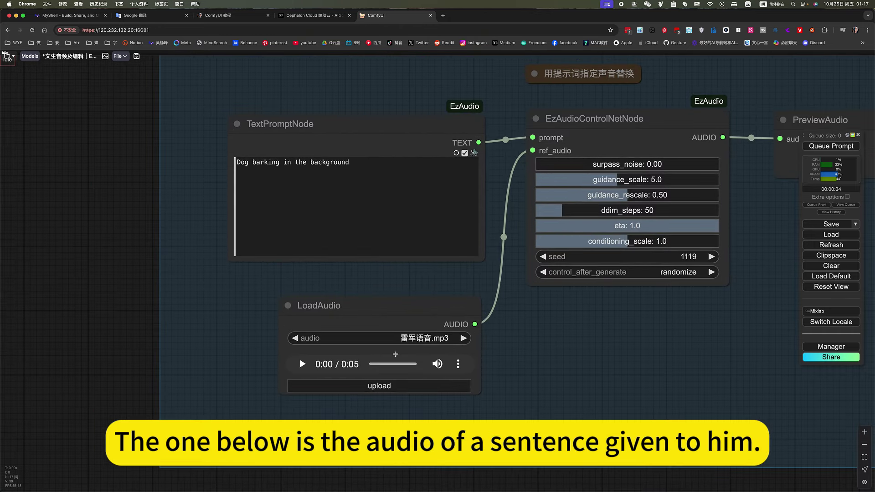
pyautogui.moveTo(528, 349); pyautogui.dragTo(525, 376)
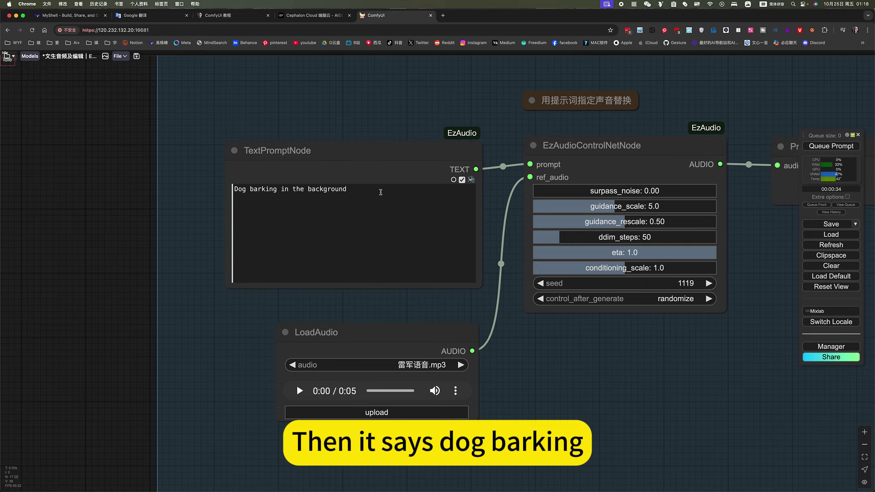
pyautogui.scroll(-4, 565, 364)
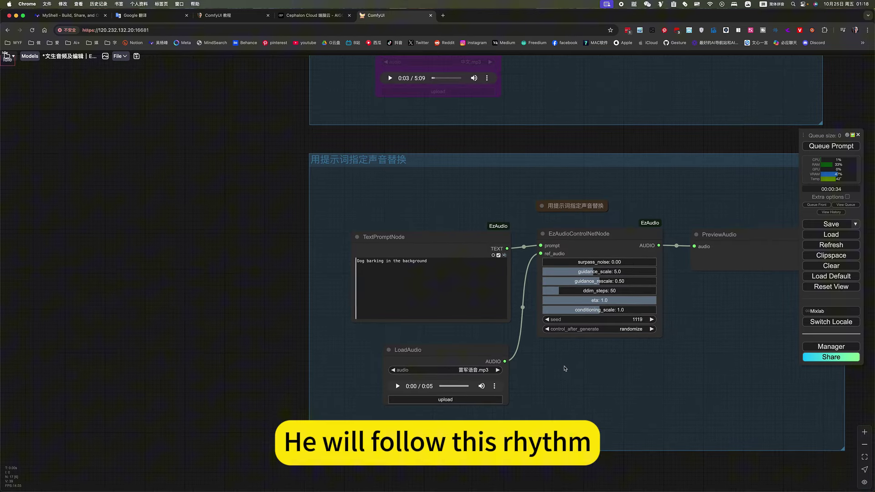
pyautogui.moveTo(559, 366); pyautogui.dragTo(546, 372)
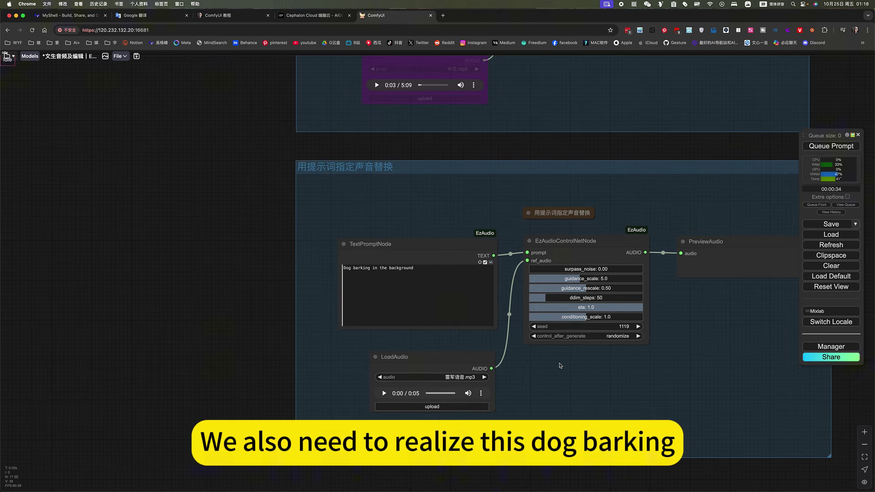
pyautogui.hscroll(3, 544, 367)
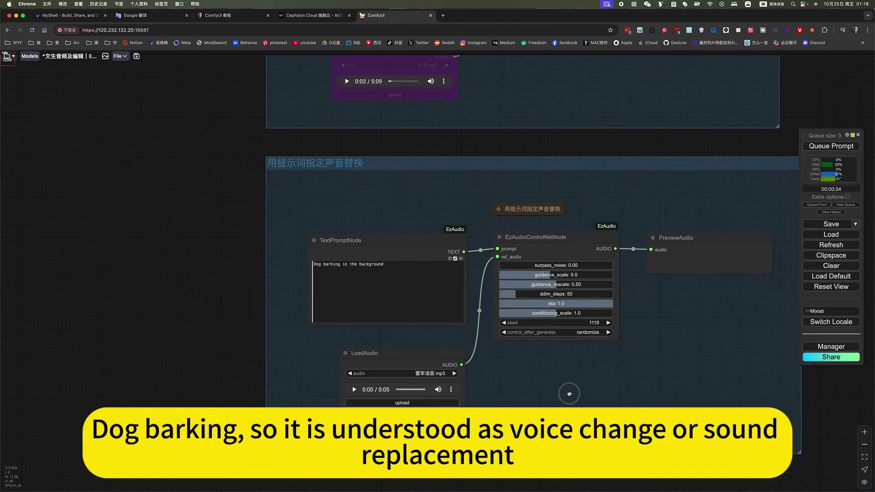
pyautogui.scroll(2, 568, 390)
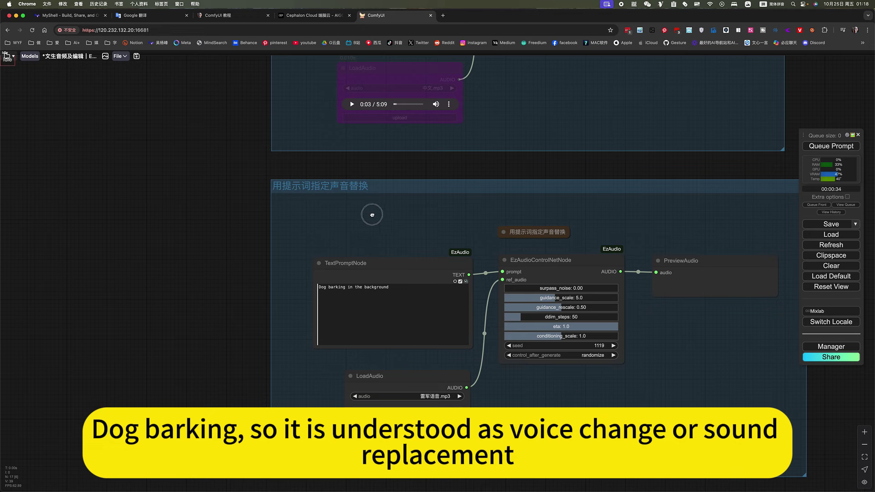
pyautogui.hscroll(3, 351, 205)
pyautogui.scroll(1, 503, 337)
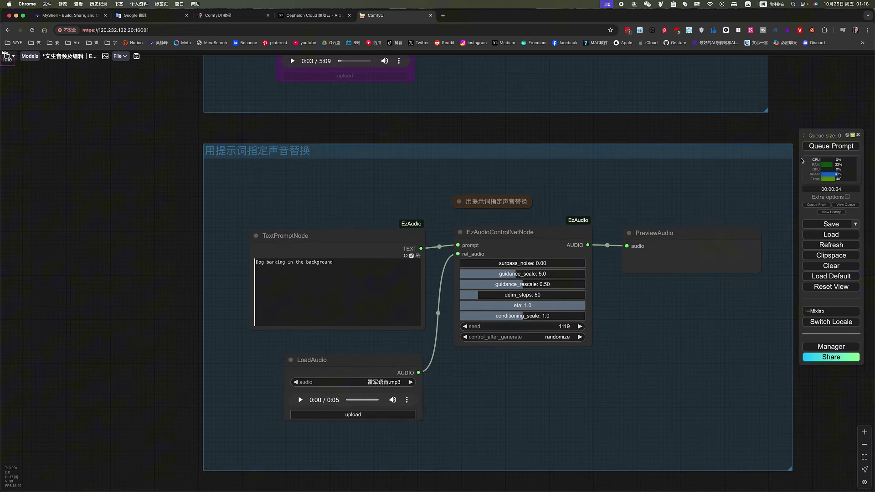
# Queue the dog-barking replacement run with Ctrl+Enter and preview the 雷军语音.mp3 reference clip
pyautogui.hotkey('ctrl', 'Return')
pyautogui.scroll(-3, 298, 384)
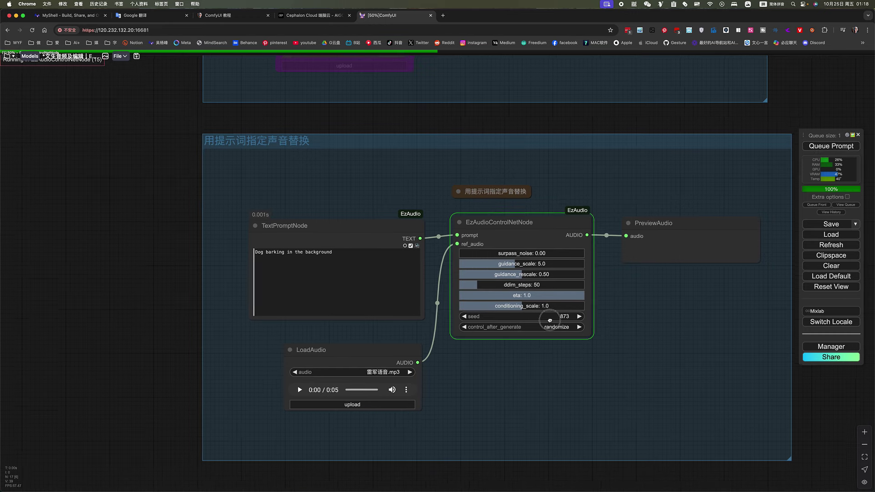
pyautogui.click(308, 350)
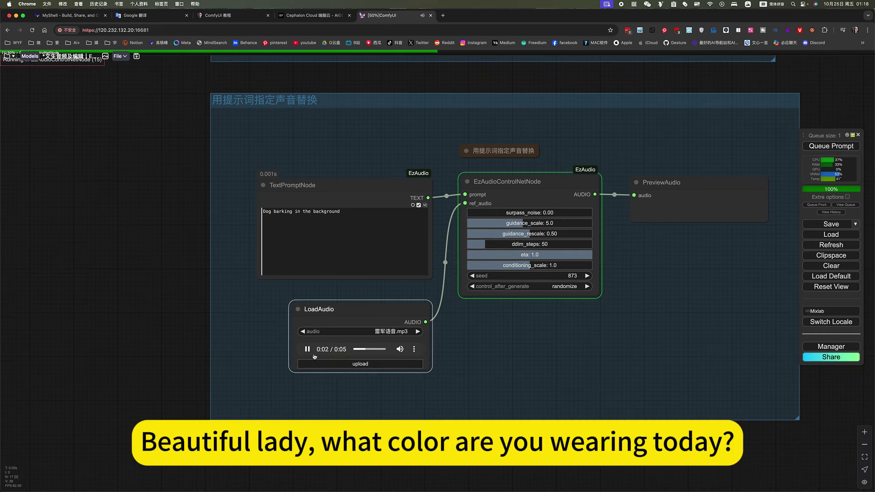
pyautogui.click(307, 350)
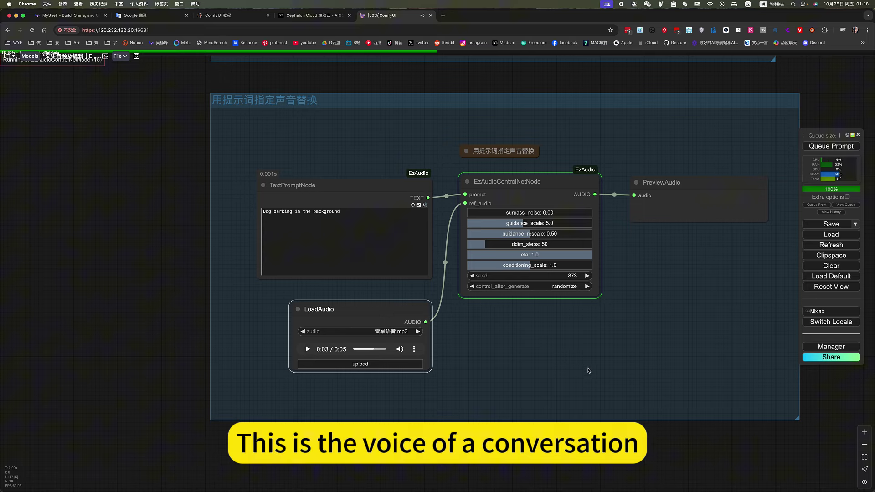
# Play the finished 5-second dog-barking clip in the PreviewAudio node
pyautogui.scroll(2, 482, 378)
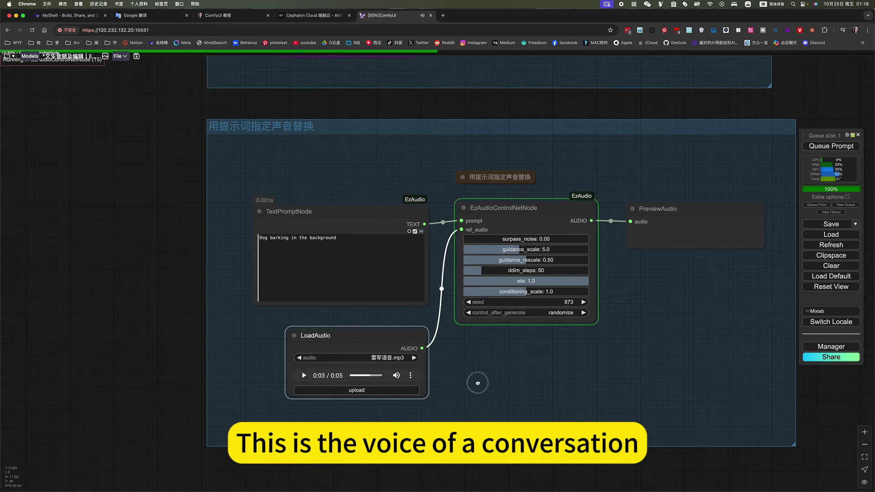
pyautogui.scroll(-2, 477, 381)
pyautogui.scroll(5, 266, 262)
pyautogui.scroll(2, 266, 263)
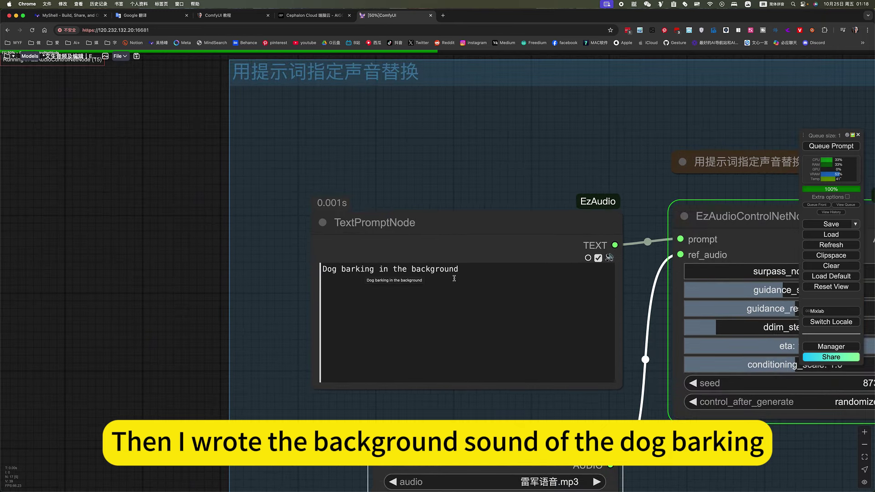
pyautogui.hscroll(10, 659, 431)
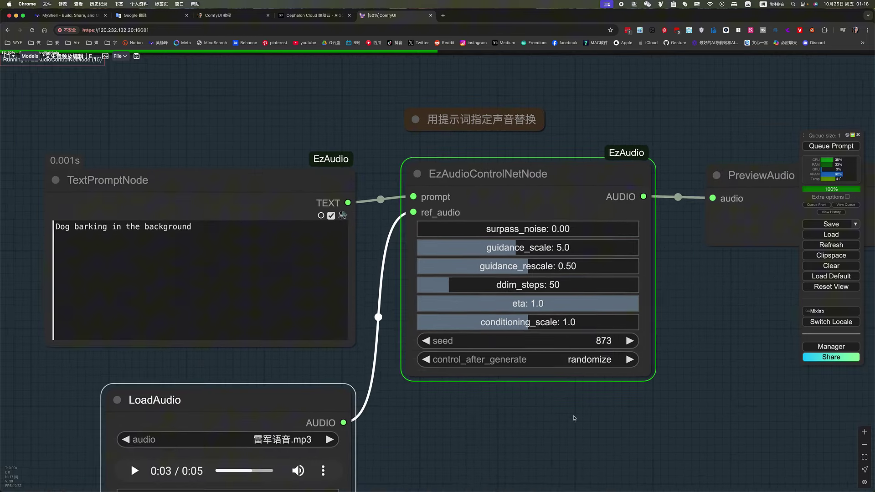
pyautogui.scroll(-3, 658, 431)
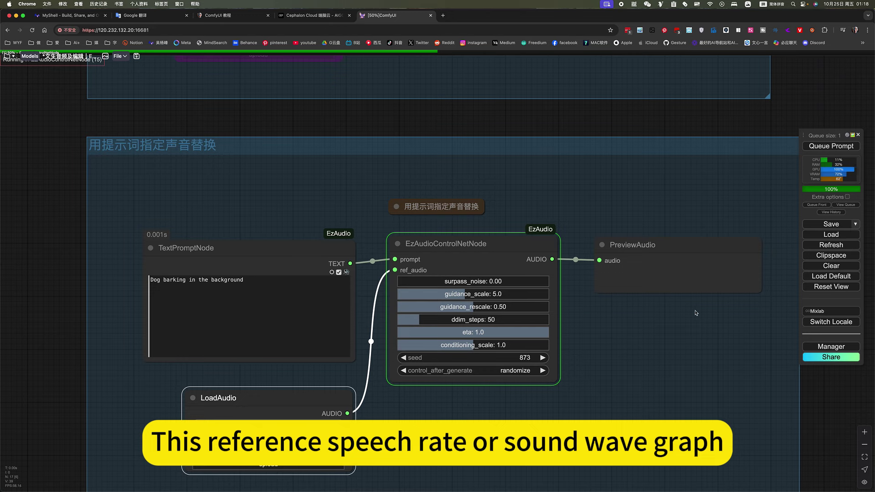
pyautogui.hscroll(3, 691, 247)
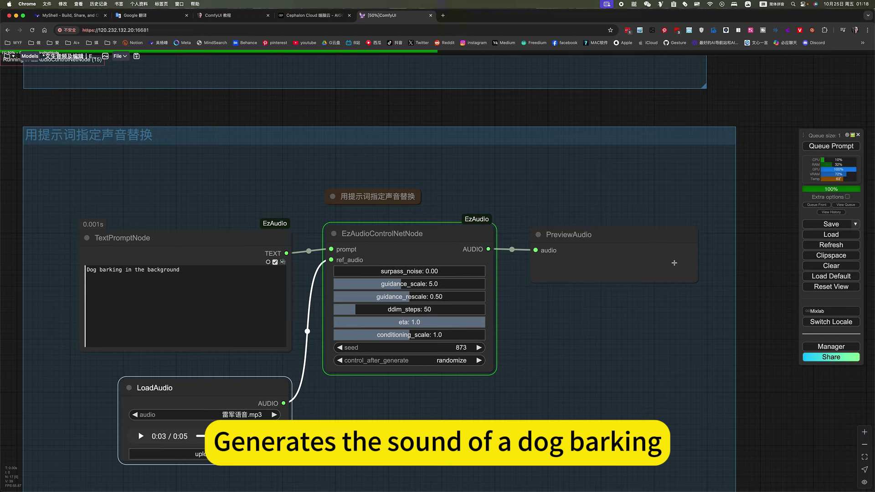
pyautogui.scroll(-3, 565, 360)
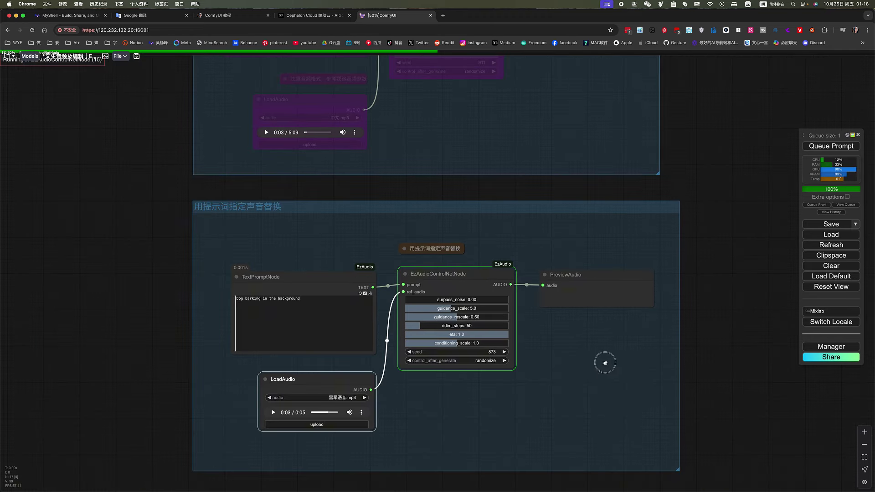
pyautogui.hscroll(-2, 602, 364)
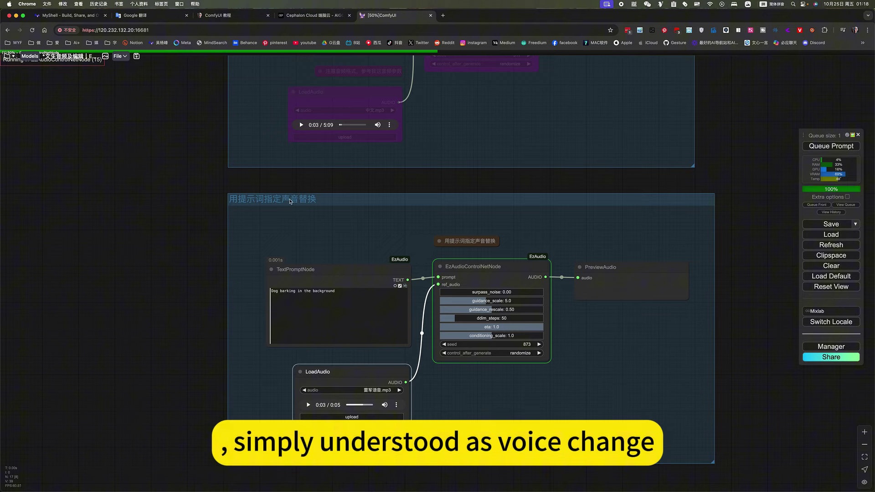
pyautogui.hscroll(1, 368, 326)
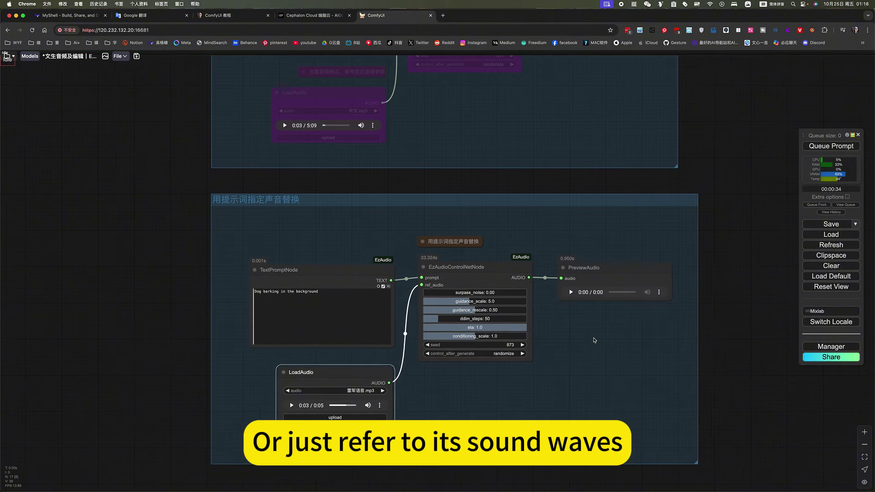
pyautogui.click(571, 292)
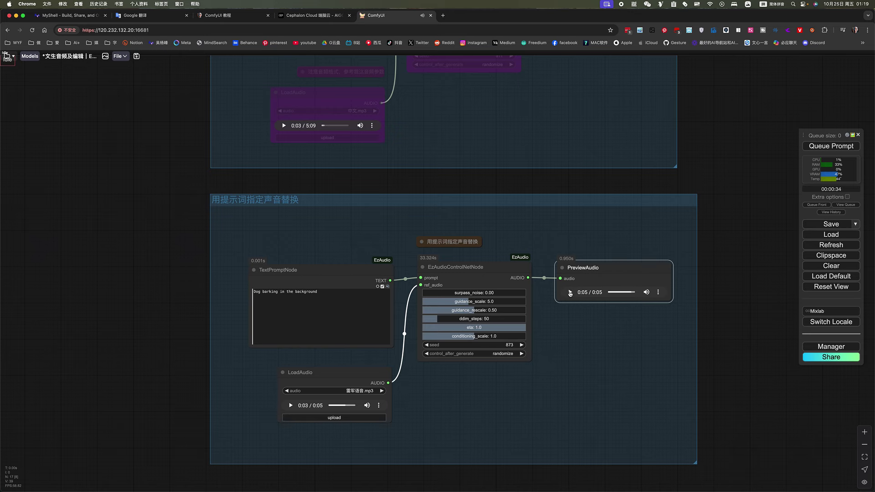
pyautogui.click(606, 337)
pyautogui.hscroll(1, 603, 337)
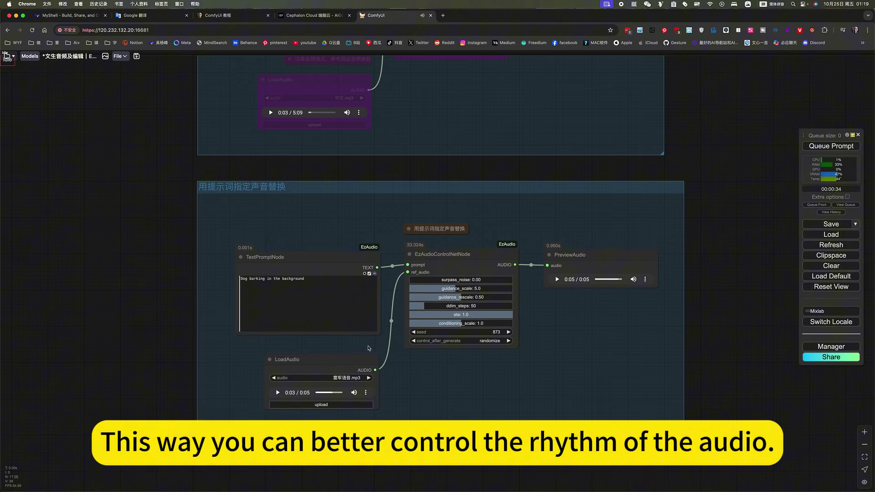
pyautogui.hscroll(-6, 269, 220)
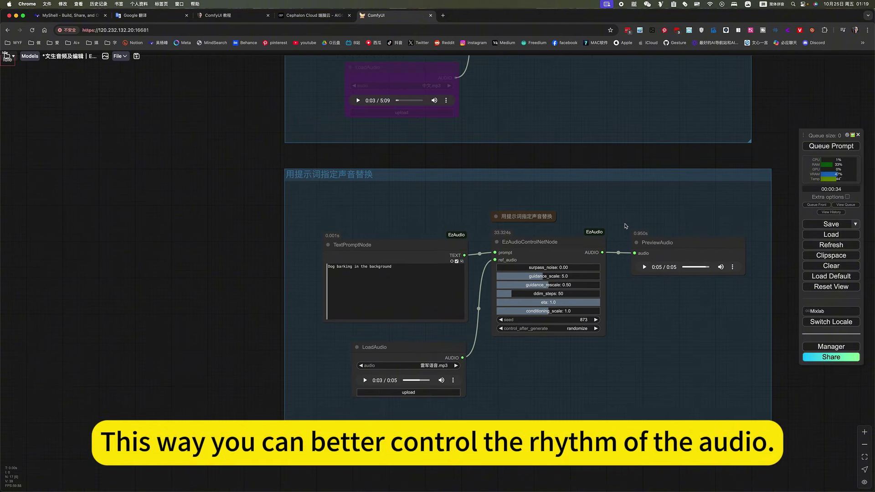
# Load 语音变声(支持歌曲) from the Workspace sidebar, discarding the EzAudio workflow's changes
pyautogui.scroll(-5, 644, 192)
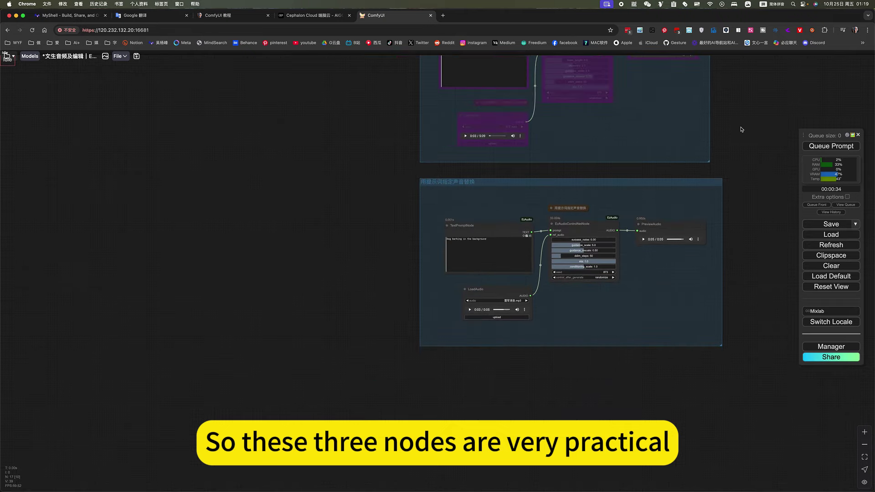
pyautogui.scroll(1, 695, 283)
pyautogui.scroll(5, 695, 284)
pyautogui.hscroll(2, 695, 283)
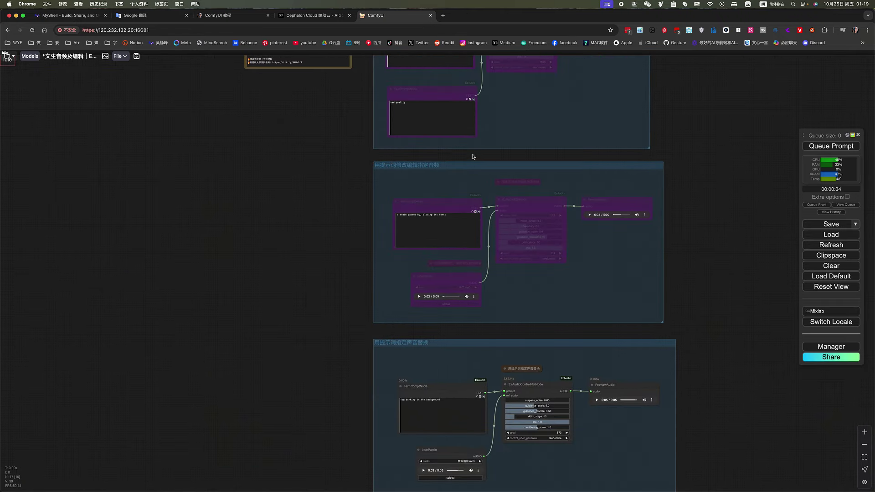
pyautogui.scroll(6, 678, 244)
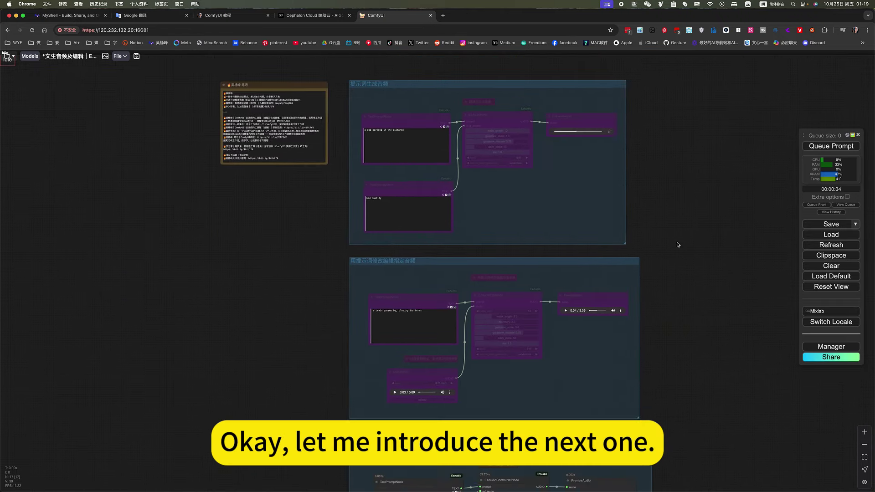
pyautogui.hscroll(1, 670, 208)
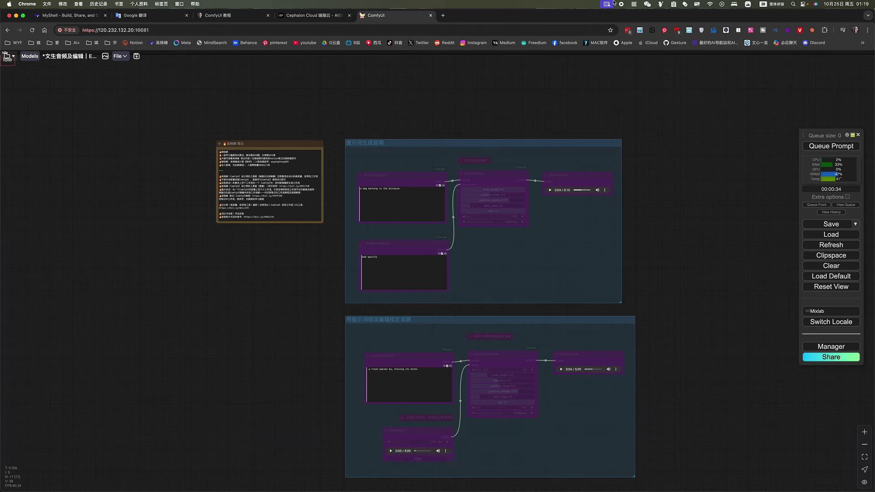
pyautogui.click(7, 56)
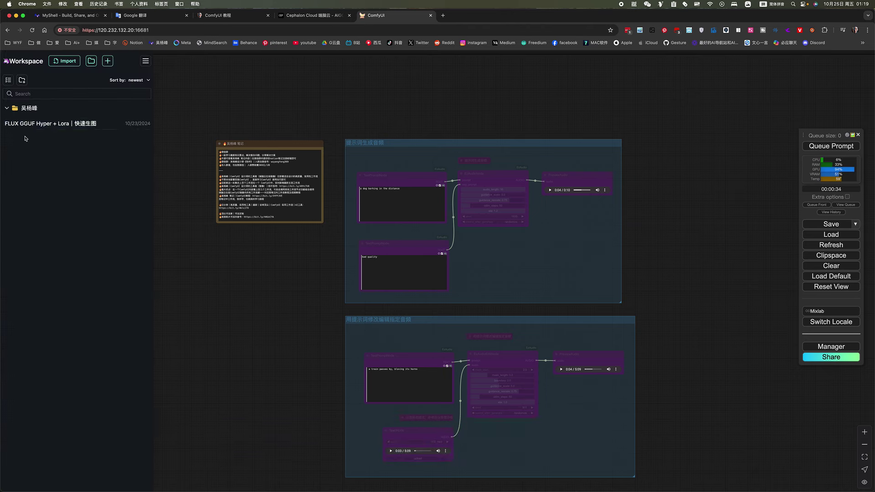
pyautogui.click(7, 110)
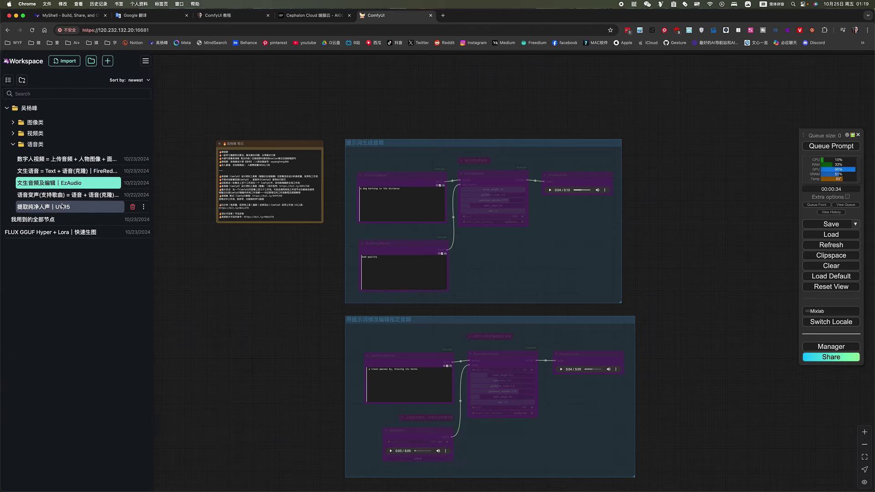
pyautogui.click(64, 199)
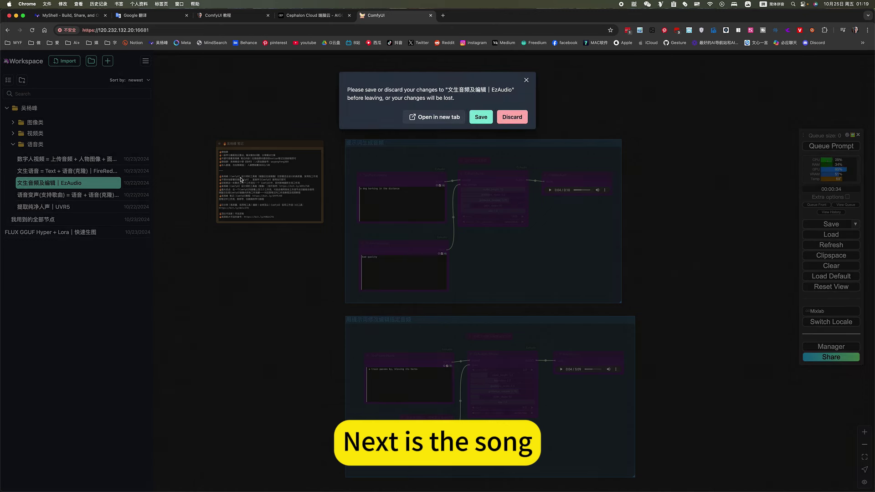
pyautogui.click(511, 119)
pyautogui.moveTo(531, 147); pyautogui.dragTo(627, 296)
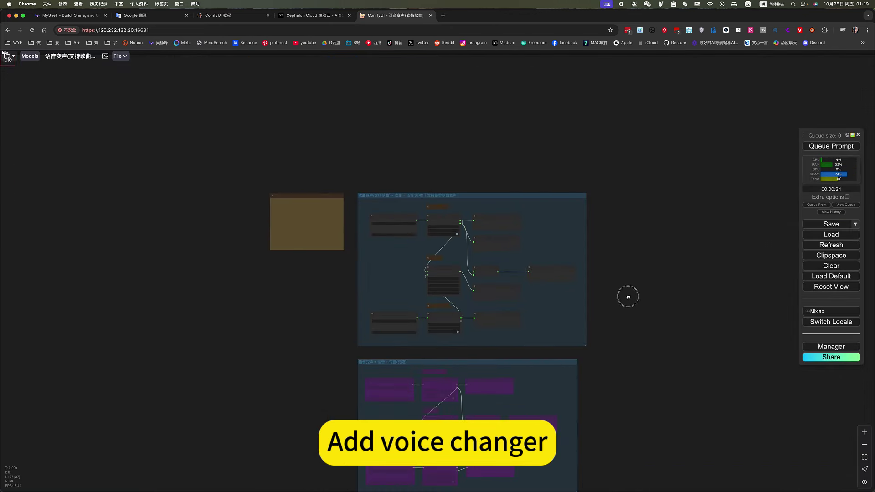
pyautogui.scroll(6, 330, 226)
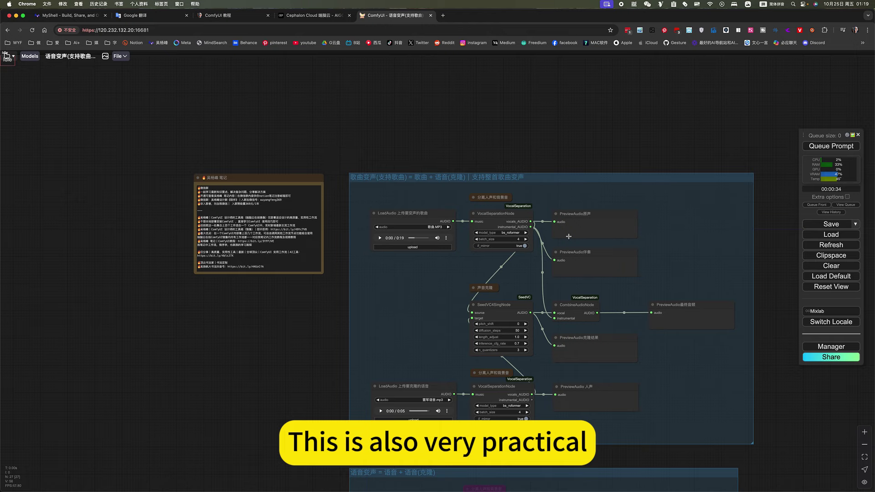
pyautogui.moveTo(556, 137); pyautogui.dragTo(539, 109)
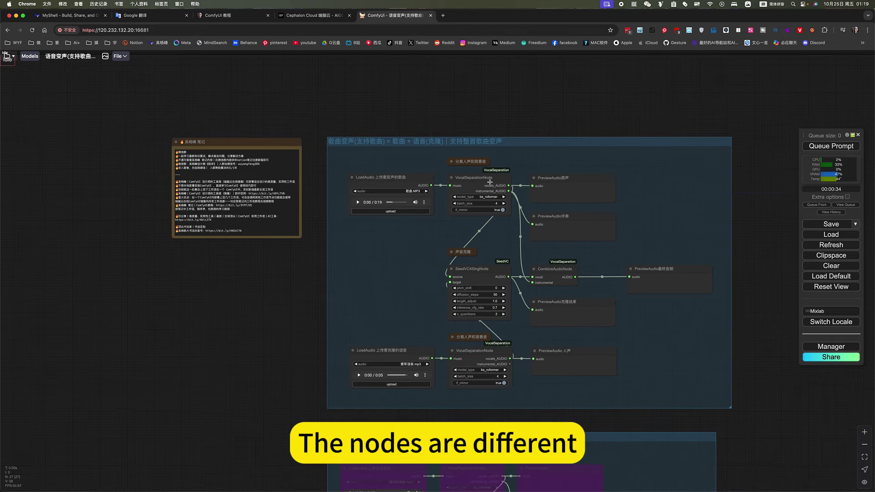
pyautogui.scroll(2, 498, 187)
pyautogui.scroll(1, 498, 187)
pyautogui.moveTo(360, 285); pyautogui.dragTo(344, 223)
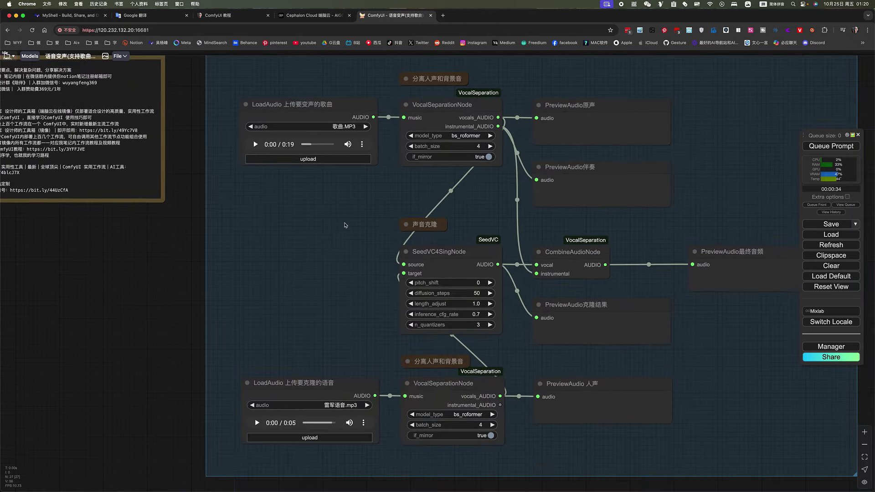
pyautogui.scroll(-4, 348, 243)
pyautogui.scroll(5, 404, 297)
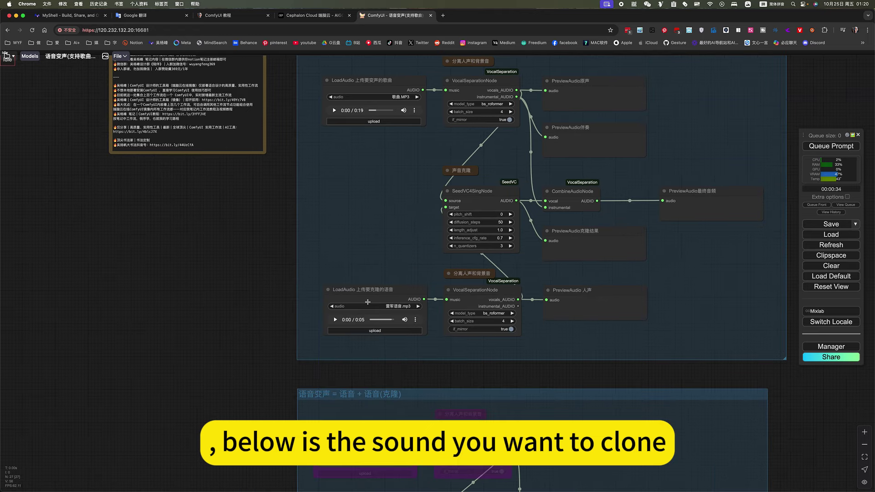
pyautogui.scroll(1, 403, 297)
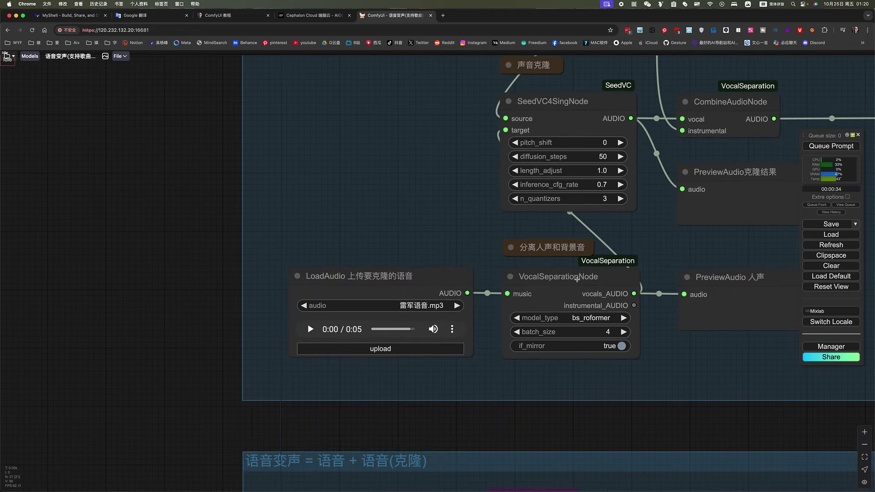
pyautogui.click(577, 279)
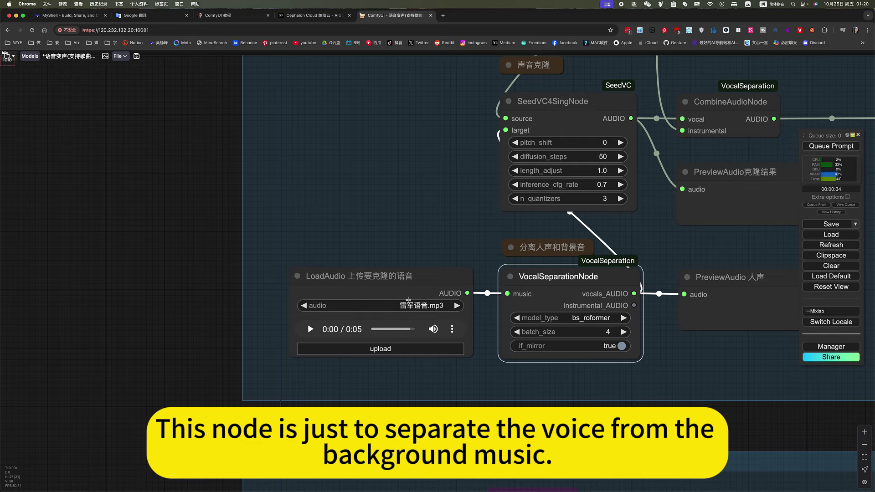
pyautogui.moveTo(437, 161); pyautogui.dragTo(435, 283)
pyautogui.scroll(6, 436, 284)
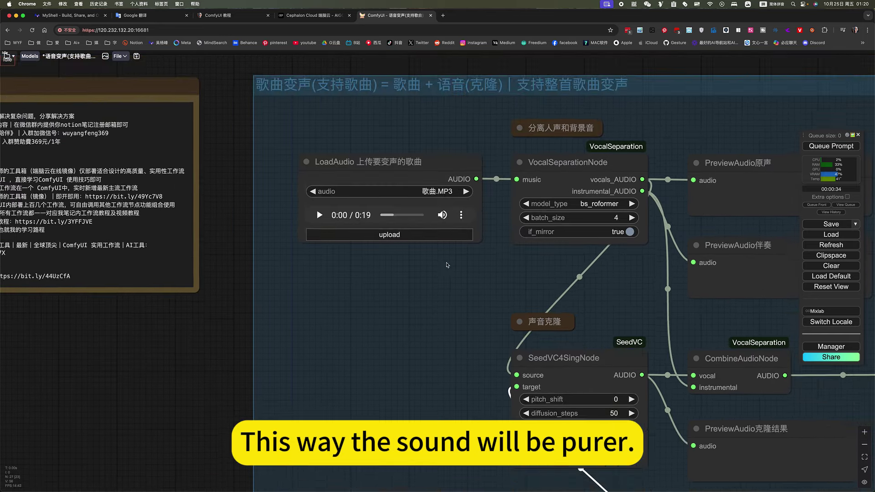
pyautogui.click(430, 168)
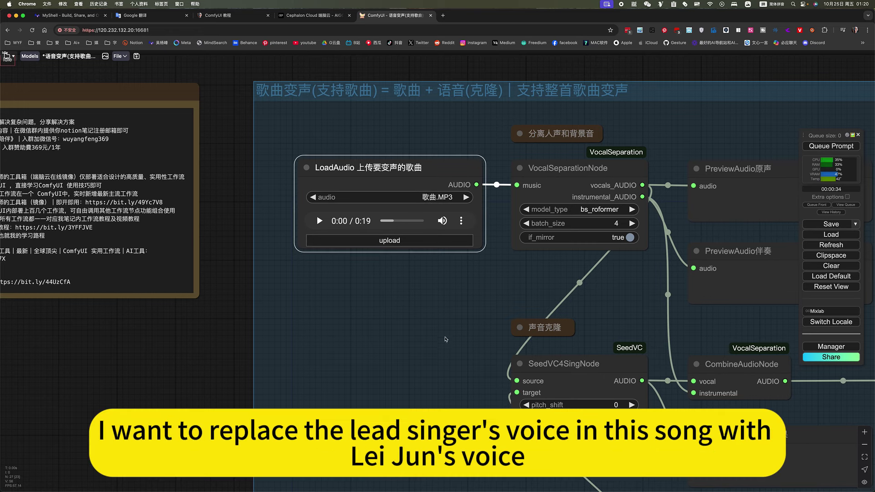
pyautogui.scroll(-5, 441, 342)
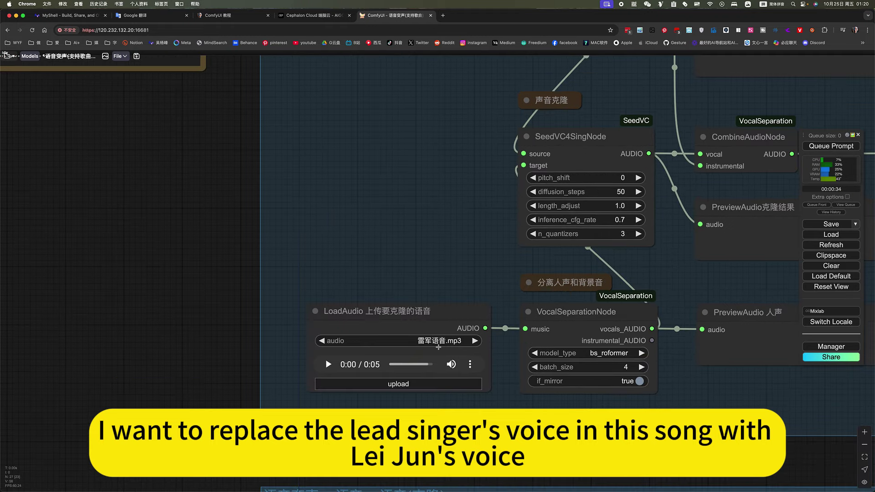
pyautogui.scroll(5, 440, 296)
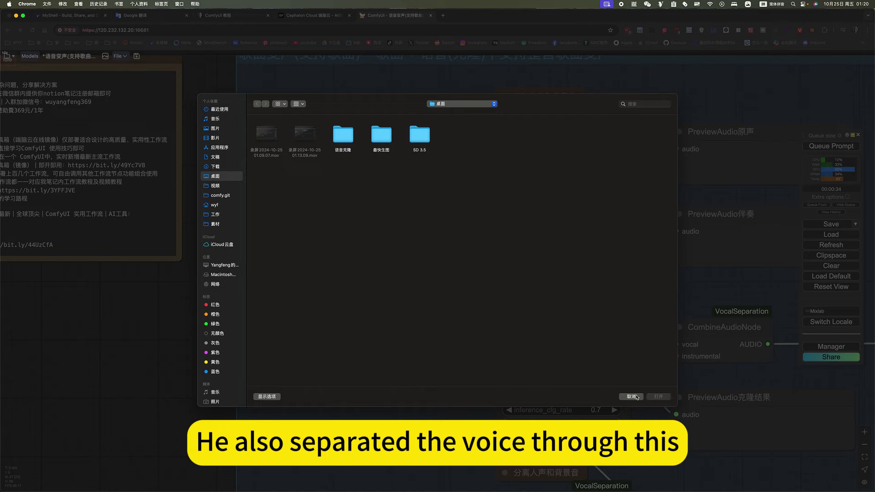
pyautogui.click(630, 396)
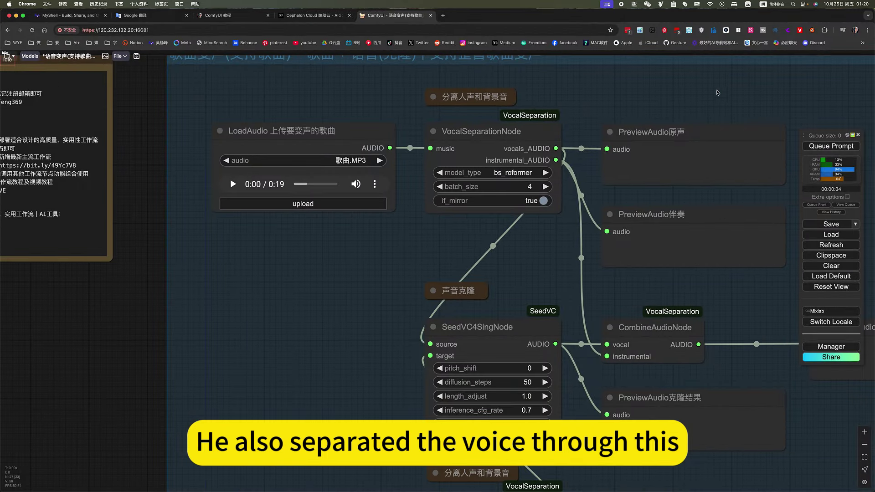
pyautogui.moveTo(673, 91); pyautogui.dragTo(606, 85)
pyautogui.click(638, 124)
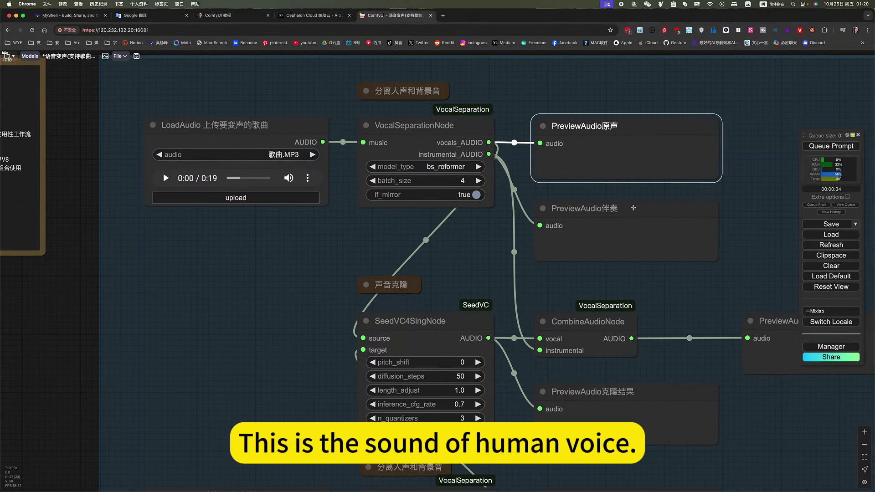
pyautogui.click(632, 207)
pyautogui.scroll(-3, 754, 267)
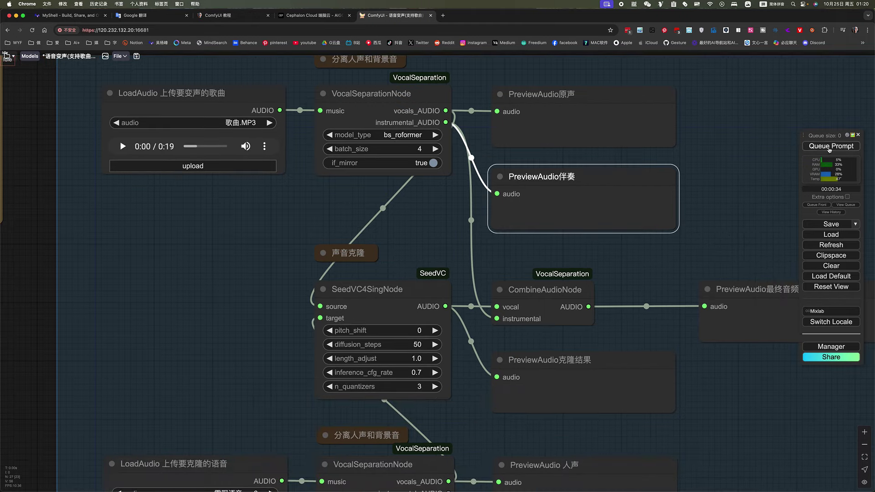
# Queue the song voice-change workflow and follow it through SeedVC to the 0:19 output
pyautogui.click(830, 147)
pyautogui.scroll(-4, 716, 256)
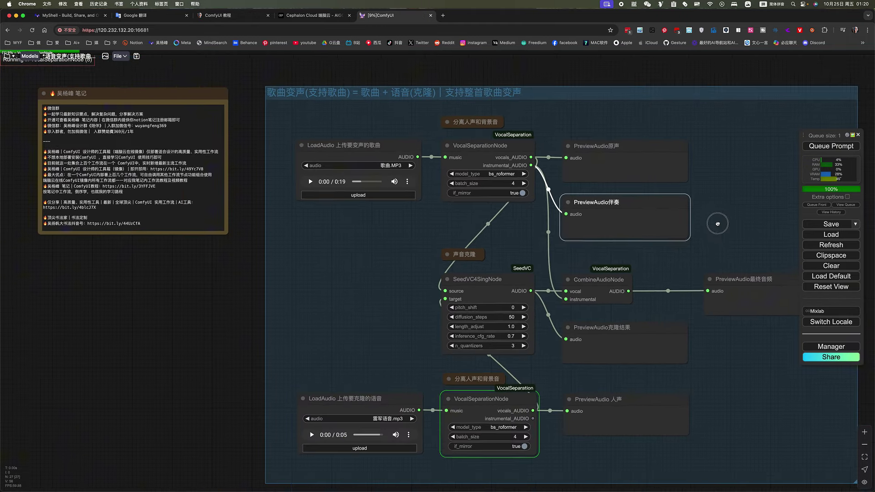
pyautogui.scroll(-1, 717, 223)
pyautogui.click(469, 268)
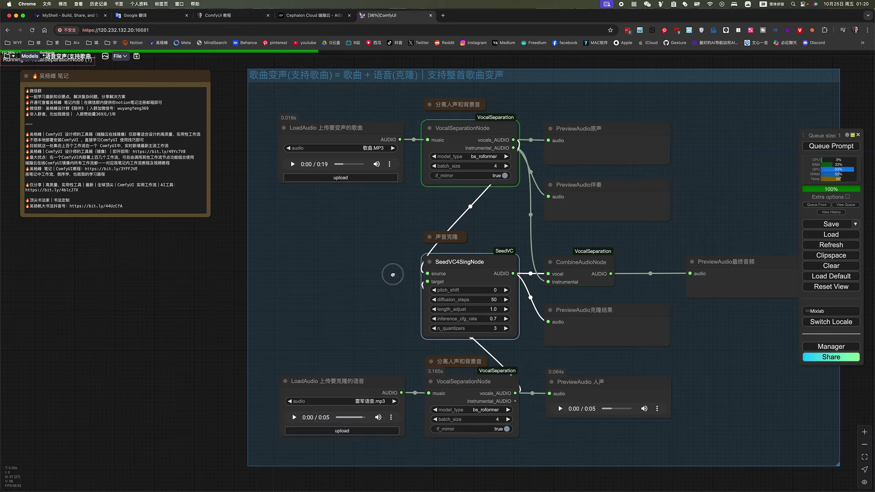
pyautogui.scroll(1, 390, 273)
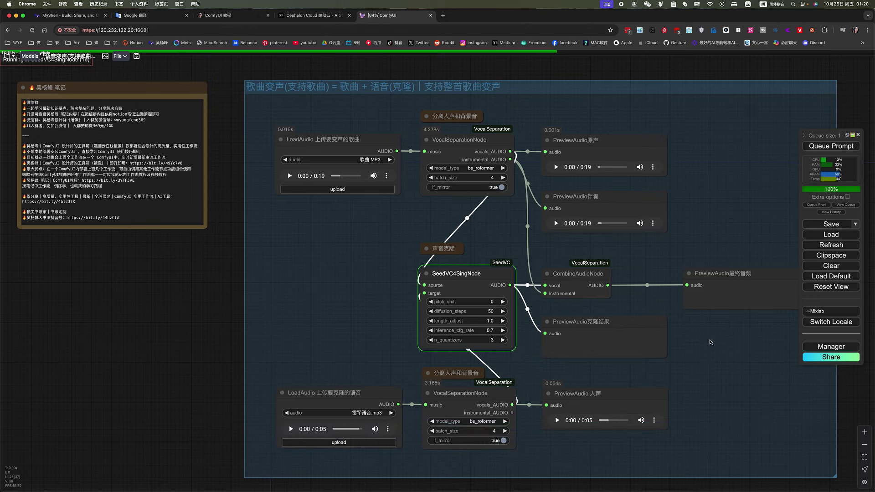
pyautogui.moveTo(716, 342); pyautogui.dragTo(655, 325)
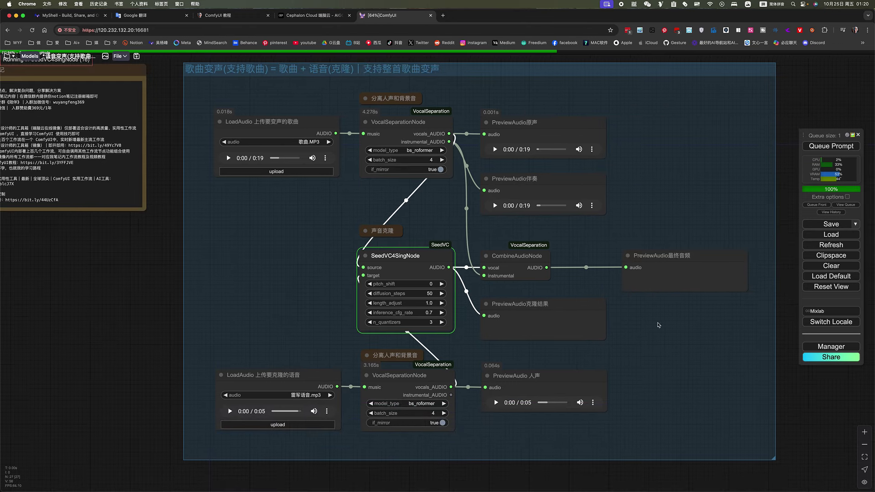
pyautogui.scroll(1, 653, 343)
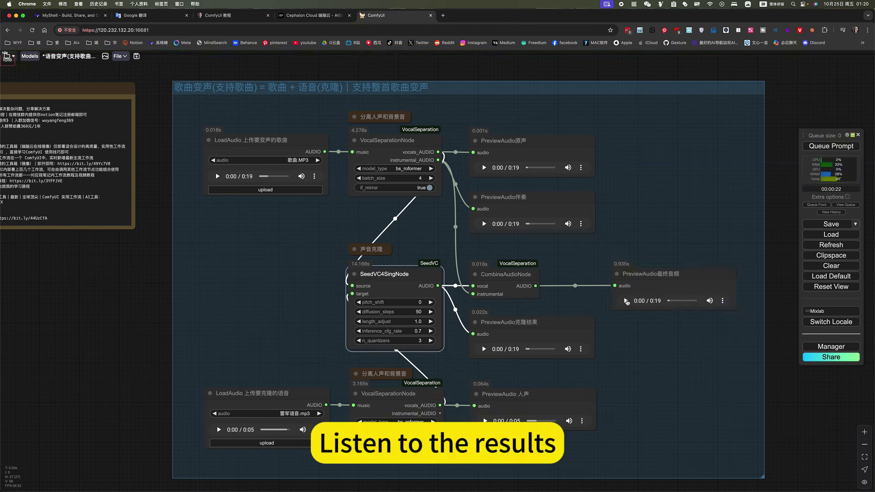
# Play the final combined audio, then preview the original song
pyautogui.click(625, 300)
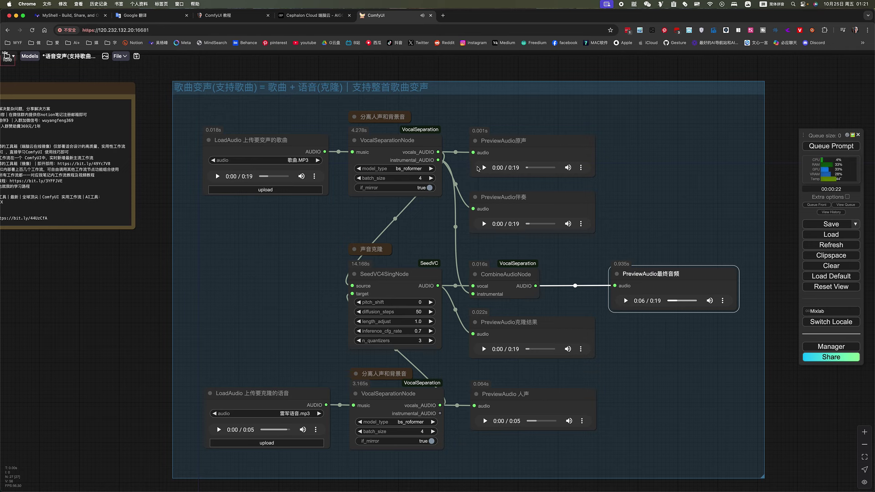
pyautogui.moveTo(292, 219); pyautogui.dragTo(410, 275)
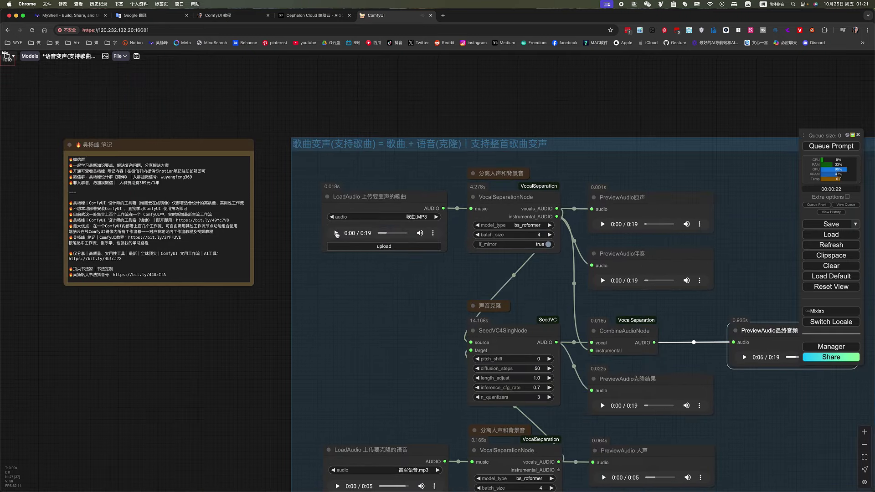
pyautogui.click(335, 234)
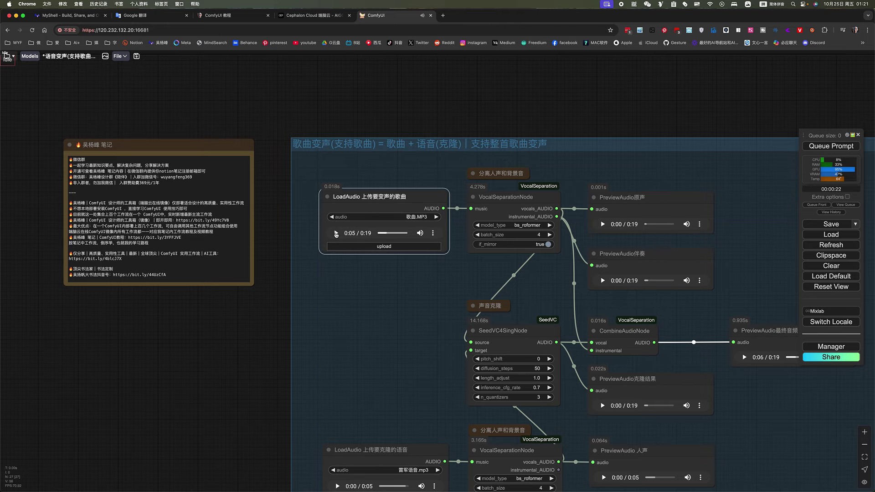
pyautogui.click(335, 233)
pyautogui.scroll(3, 407, 303)
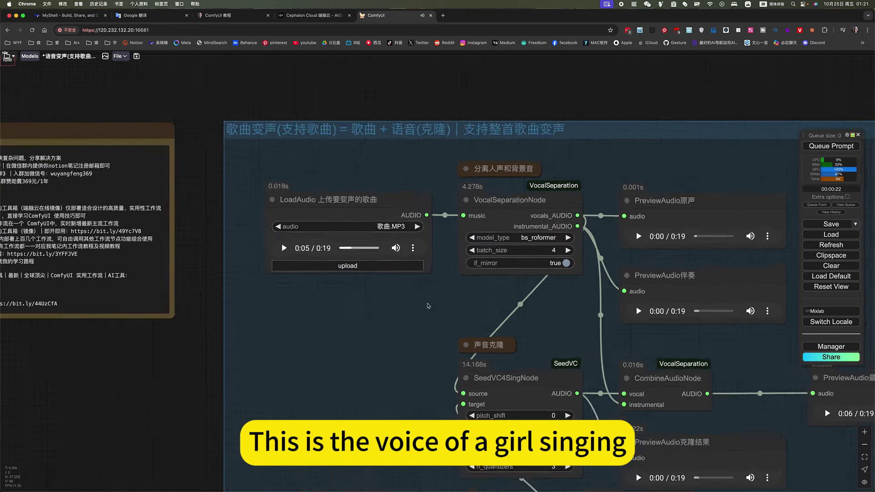
pyautogui.scroll(3, 427, 306)
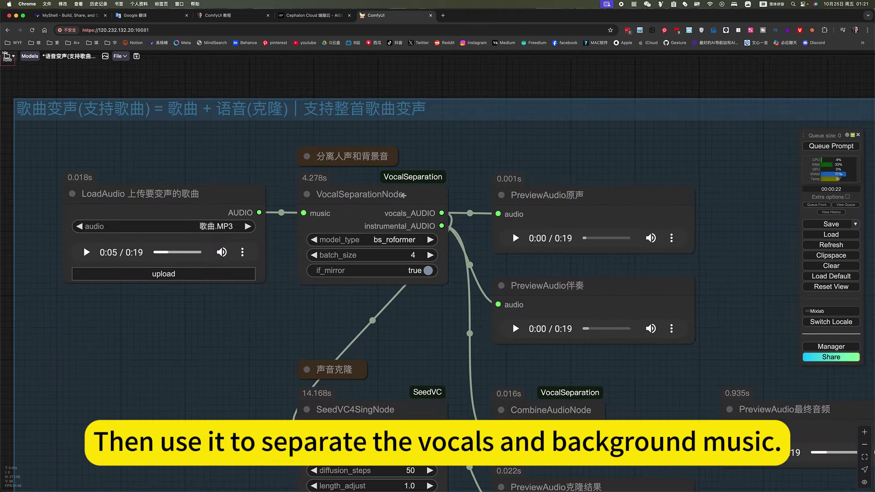
# Audition the separated accompaniment and vocal tracks from the VocalSeparation node
pyautogui.click(403, 195)
pyautogui.click(636, 202)
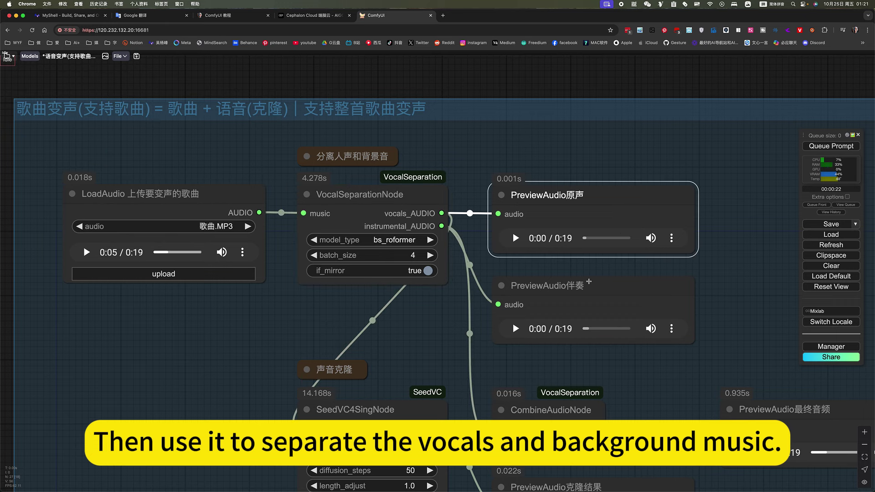
pyautogui.click(571, 306)
pyautogui.click(515, 329)
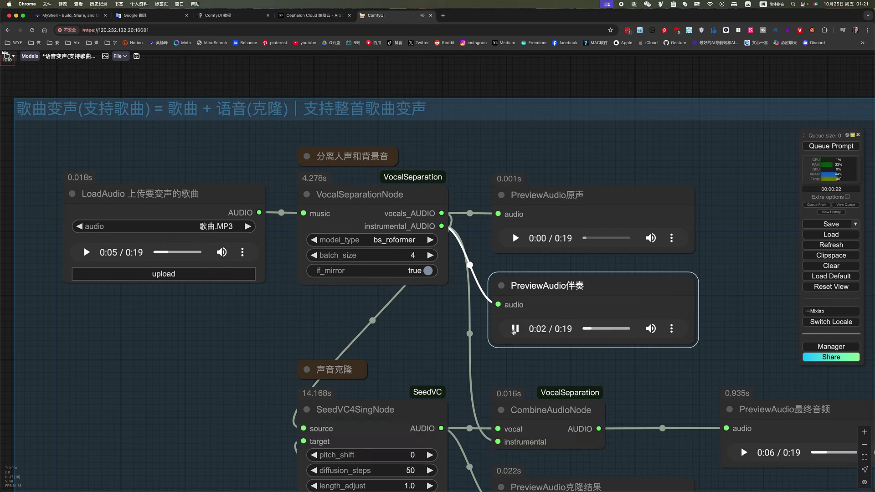
pyautogui.click(516, 328)
pyautogui.click(515, 238)
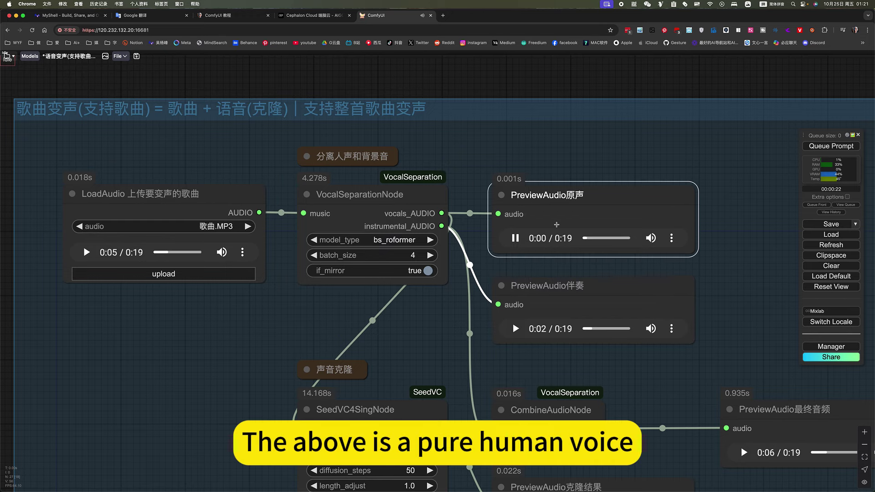
pyautogui.click(515, 238)
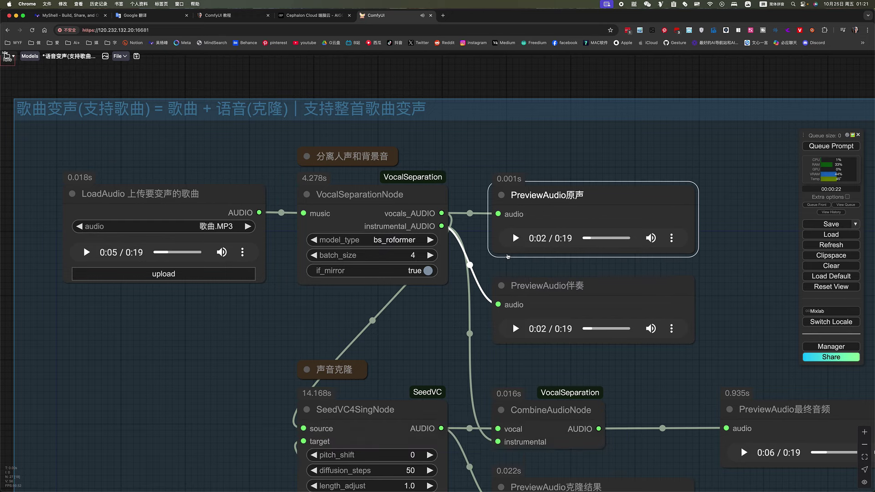
# Inspect the CombineAudioNode and the PreviewAudio伴奏 accompaniment node
pyautogui.scroll(-5, 440, 255)
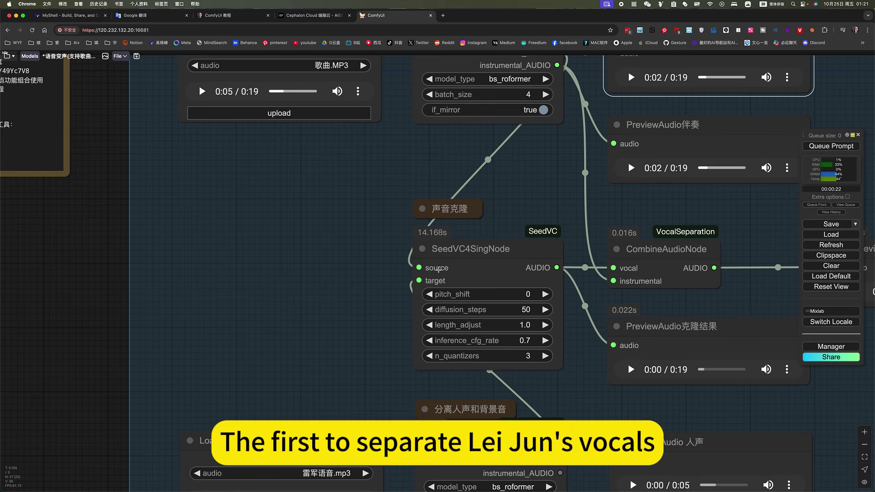
pyautogui.scroll(-4, 374, 324)
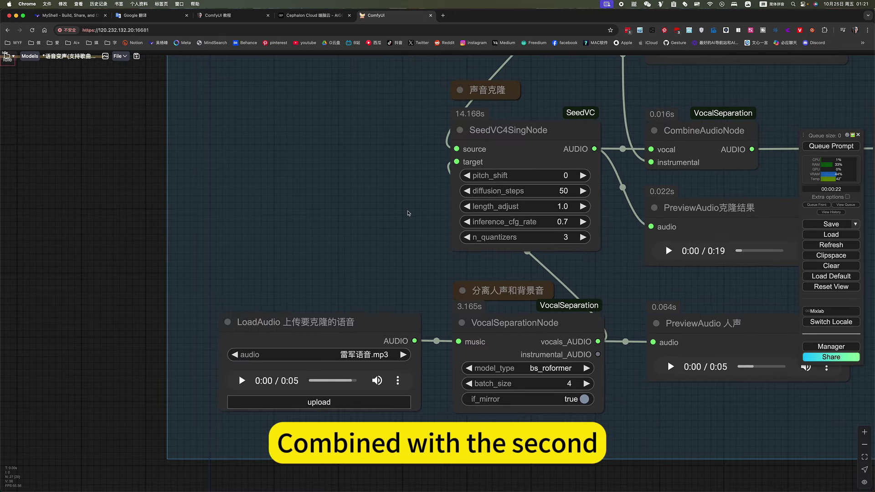
pyautogui.scroll(2, 459, 223)
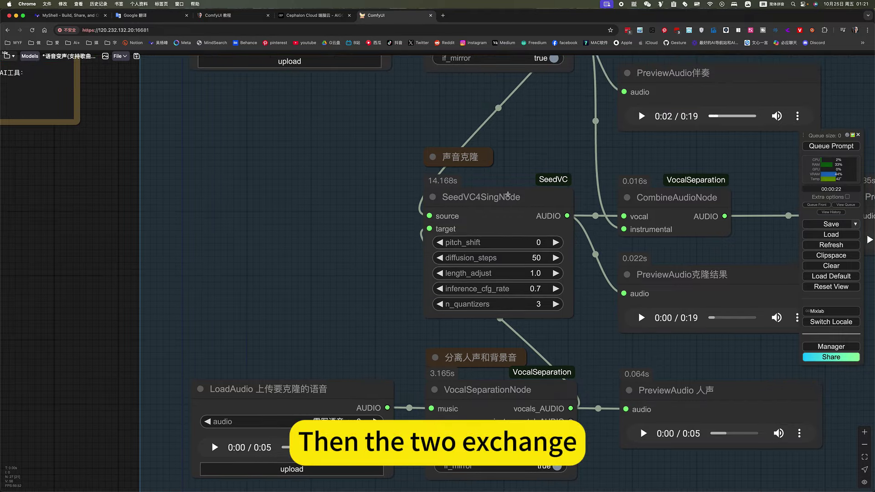
pyautogui.scroll(3, 508, 195)
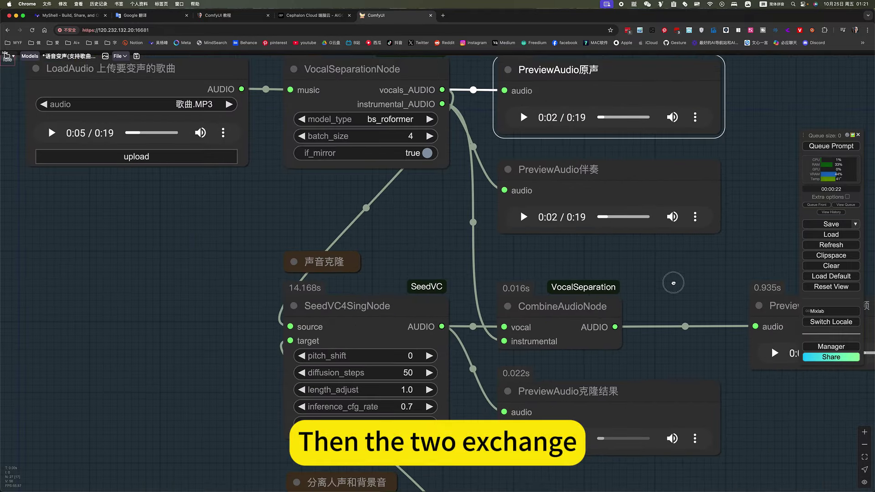
pyautogui.scroll(-5, 673, 283)
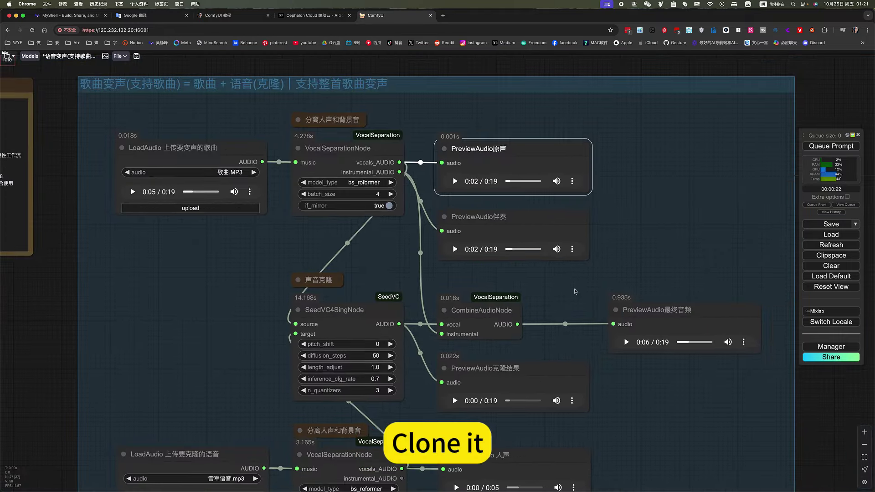
pyautogui.click(443, 312)
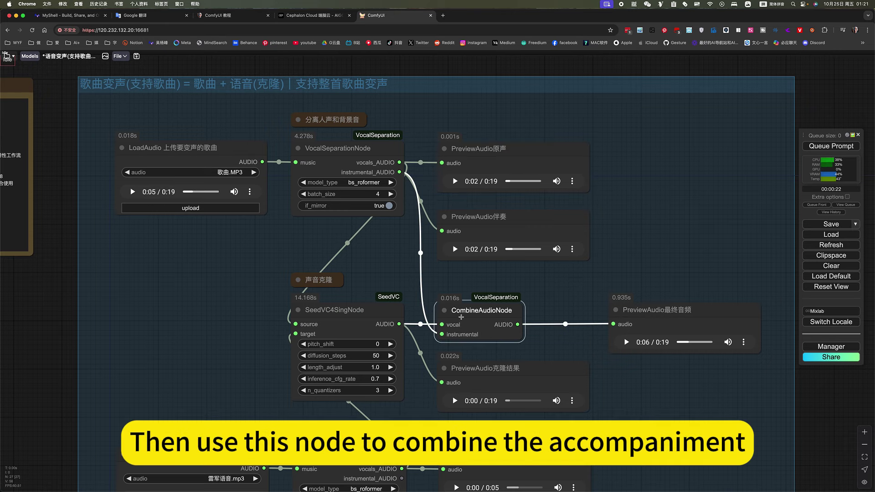
pyautogui.click(484, 217)
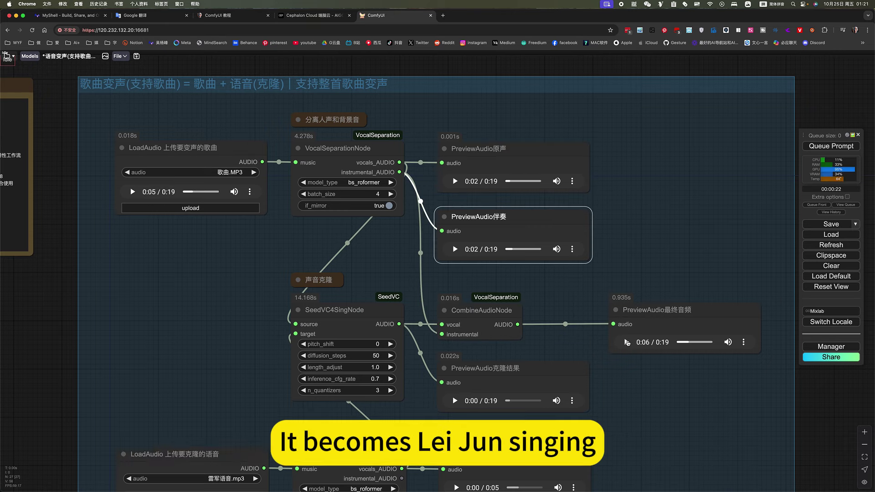
# Play the final mixed song to 0:08 and zoom out over the whole group
pyautogui.click(625, 342)
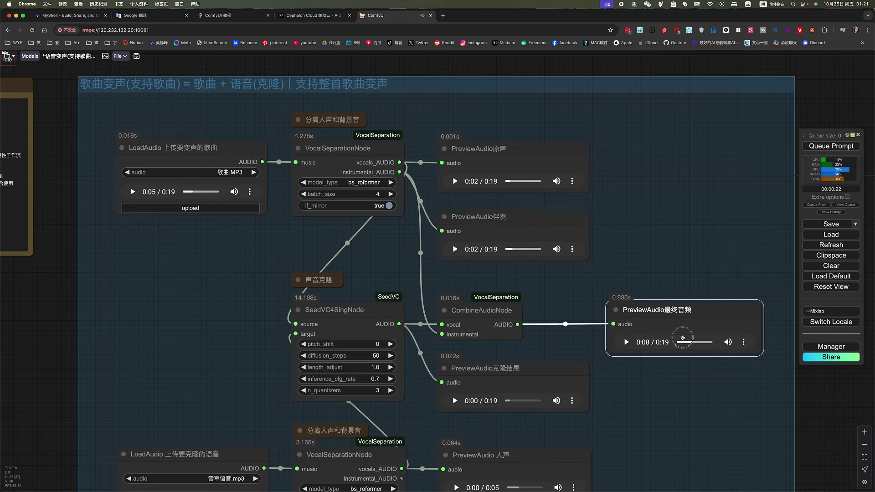
pyautogui.scroll(-5, 401, 220)
pyautogui.click(396, 192)
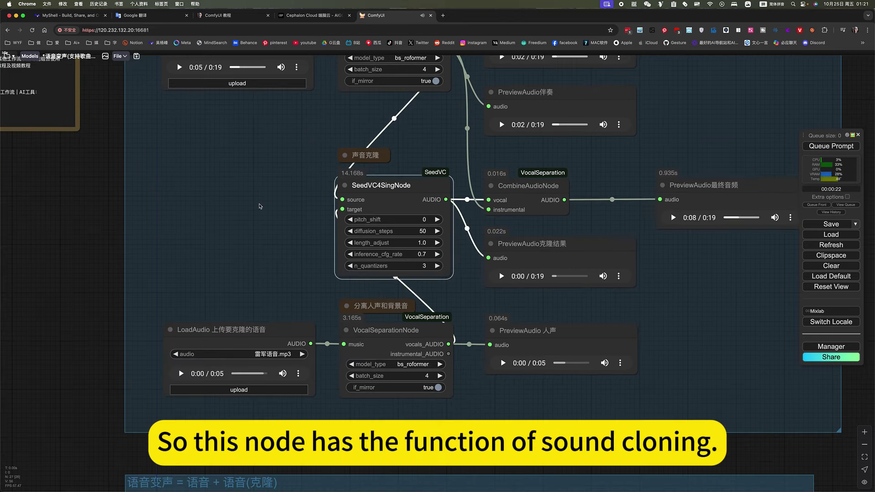
pyautogui.scroll(5, 397, 192)
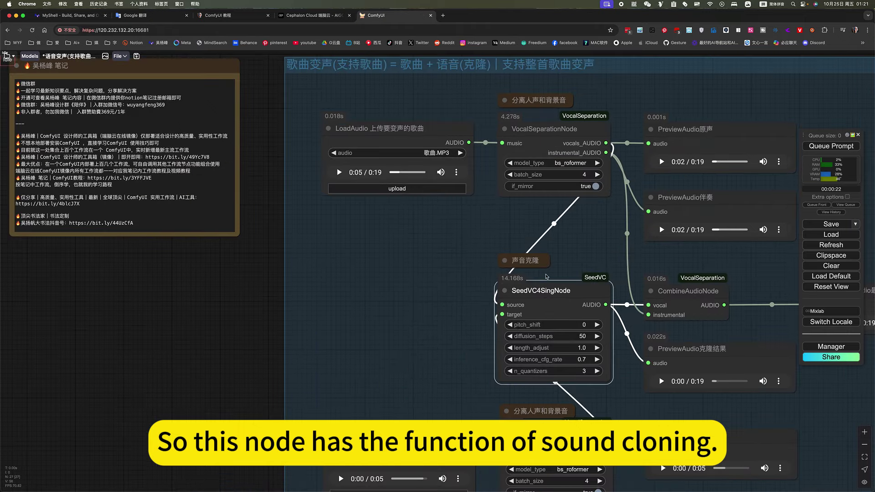
pyautogui.scroll(-5, 426, 316)
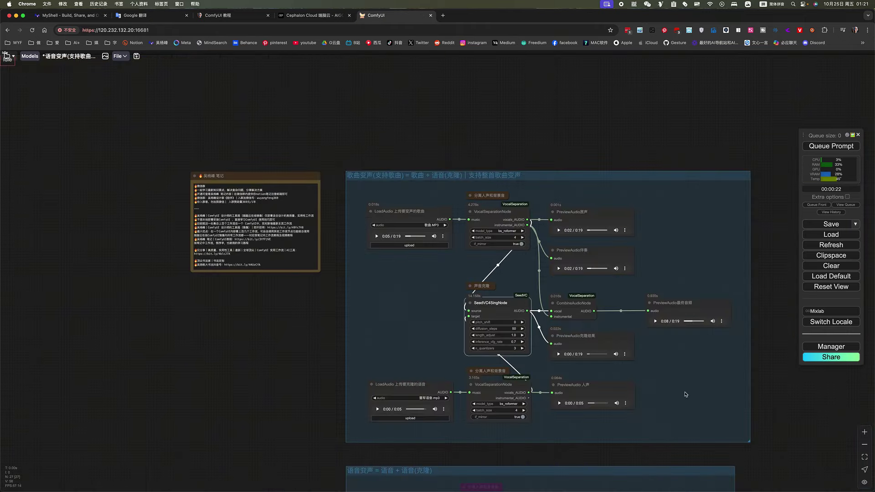
pyautogui.scroll(-3, 646, 319)
# Bypass the song group and set the speech group's nodes back to Always
pyautogui.rightClick(609, 228)
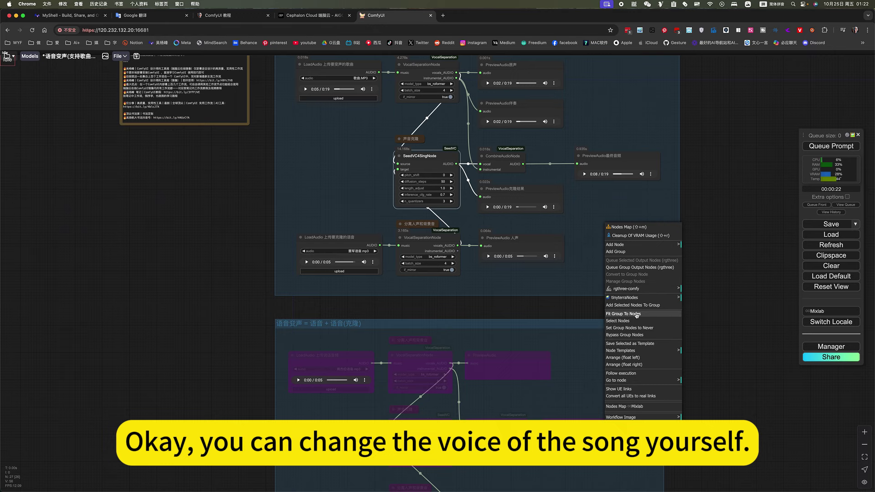
pyautogui.click(640, 334)
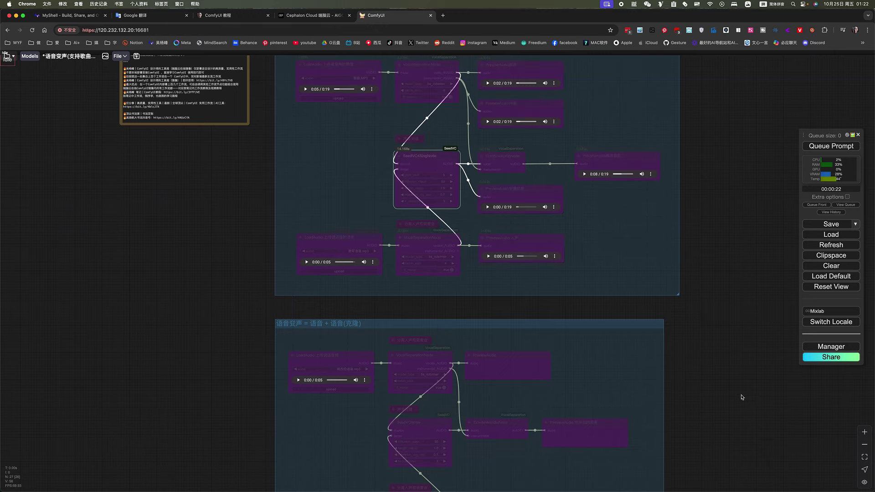
pyautogui.scroll(-5, 712, 280)
pyautogui.rightClick(655, 203)
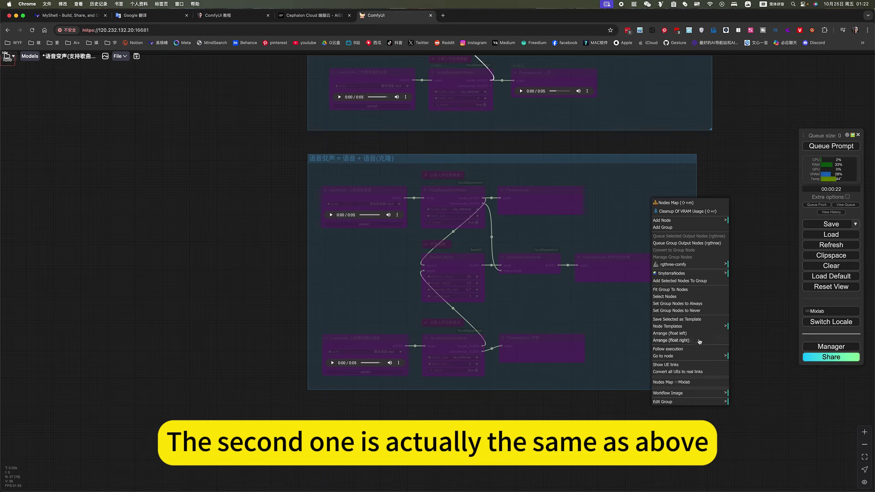
pyautogui.click(692, 304)
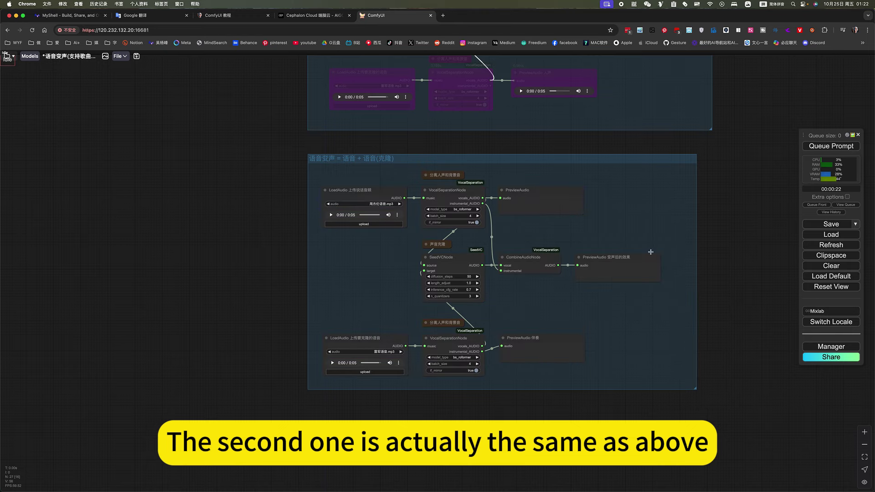
# Play the 5-second 周杰伦语音.mp3 source speech in the speech group
pyautogui.scroll(5, 327, 331)
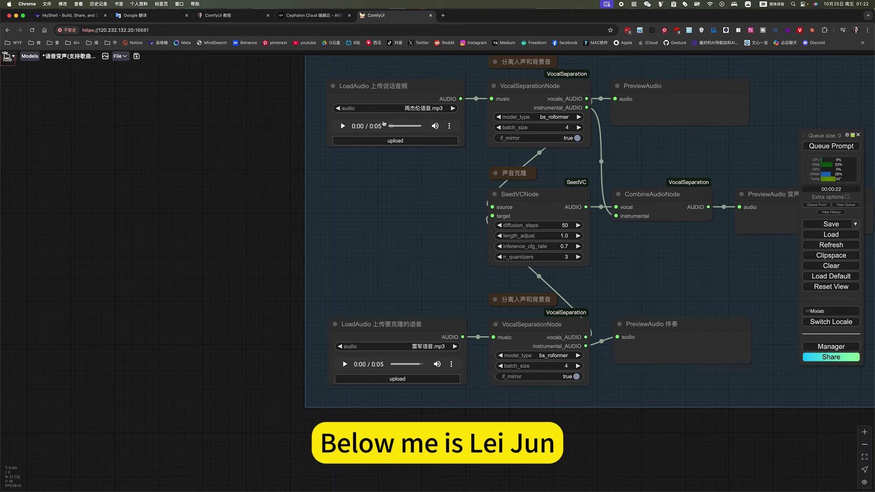
pyautogui.moveTo(445, 273); pyautogui.dragTo(501, 362)
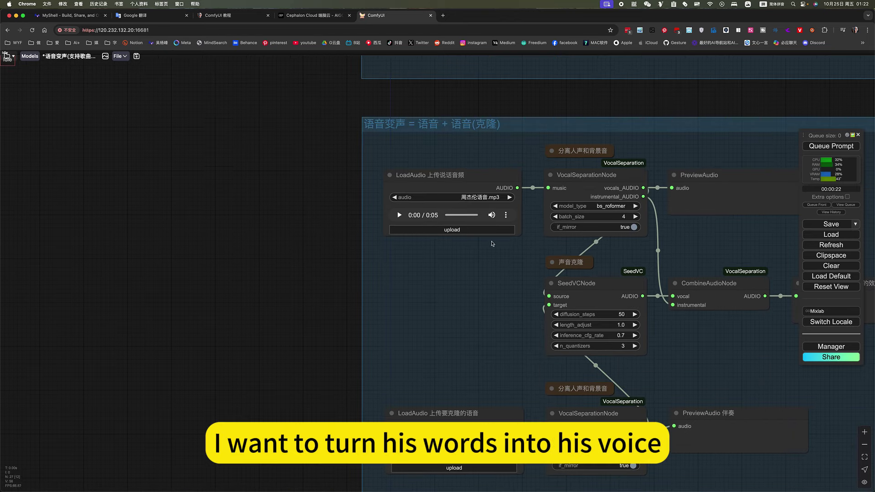
pyautogui.scroll(2, 470, 195)
pyautogui.moveTo(504, 471); pyautogui.dragTo(504, 372)
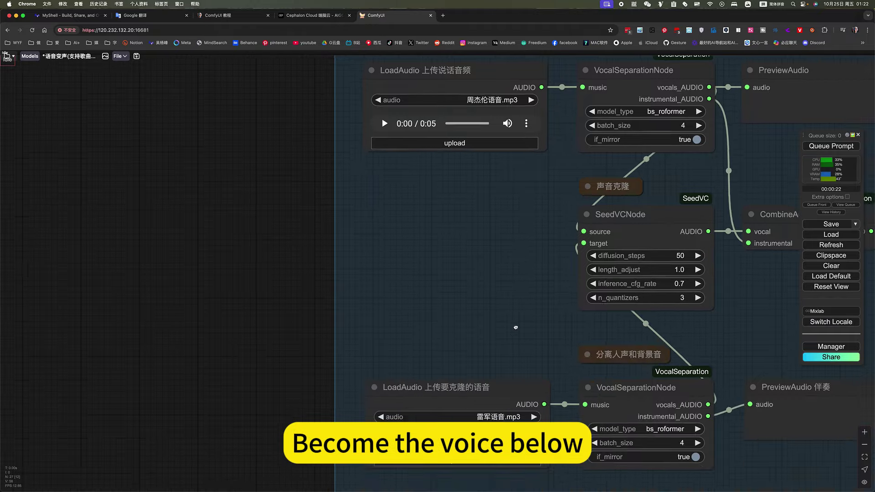
pyautogui.scroll(-2, 503, 373)
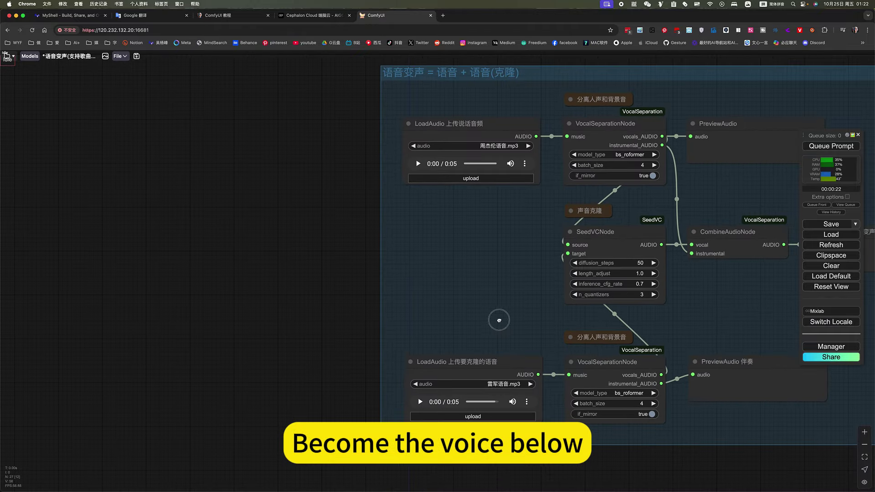
pyautogui.scroll(3, 498, 318)
pyautogui.hscroll(8, 381, 288)
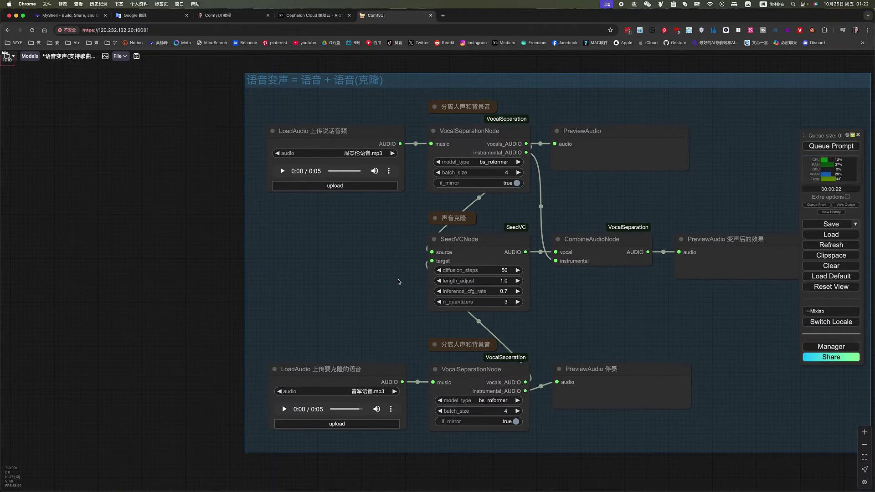
pyautogui.click(283, 171)
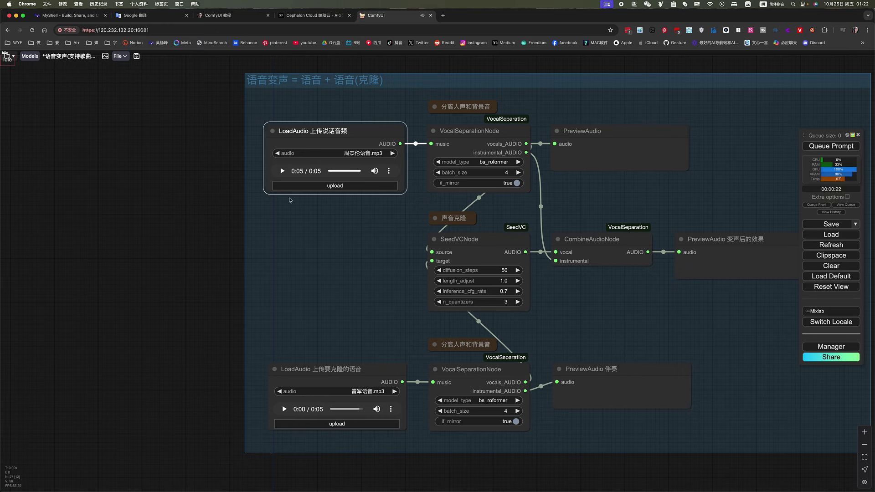
pyautogui.moveTo(367, 284); pyautogui.dragTo(315, 258)
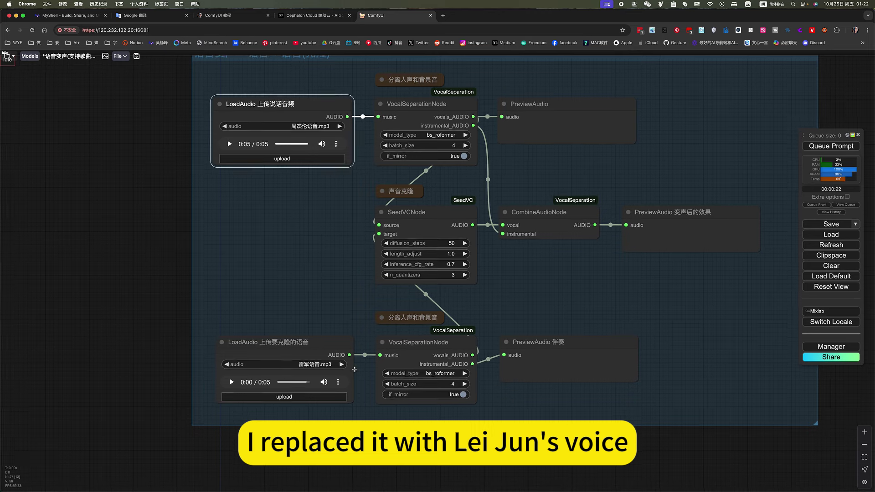
# Queue the speech voice-change run and dismiss its 'Allocation on device' memory error
pyautogui.click(831, 146)
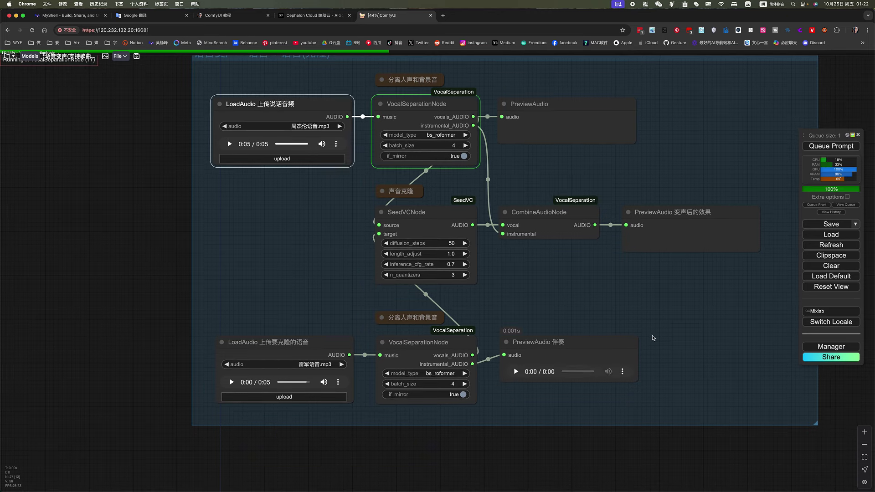
pyautogui.moveTo(673, 344); pyautogui.dragTo(665, 372)
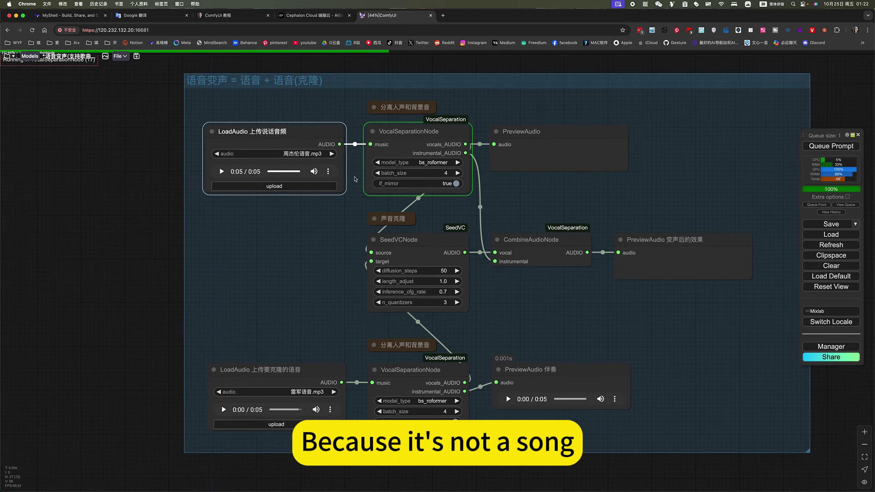
pyautogui.moveTo(321, 110); pyautogui.dragTo(329, 129)
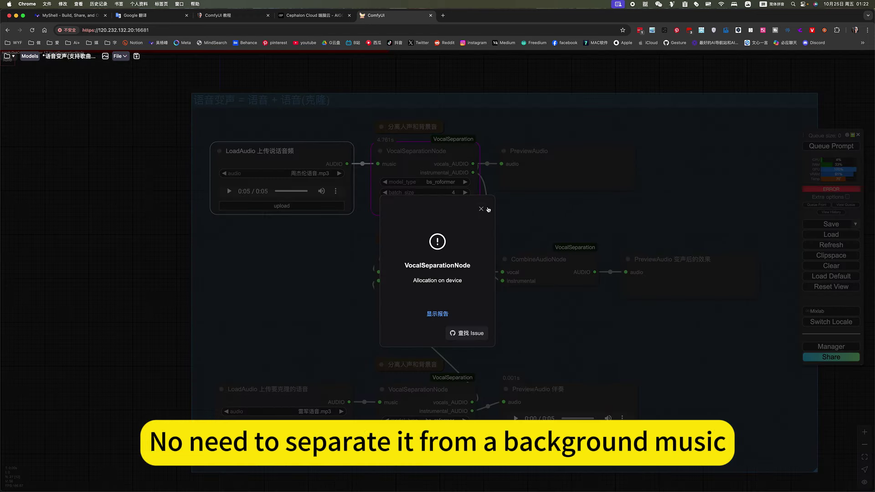
pyautogui.click(481, 208)
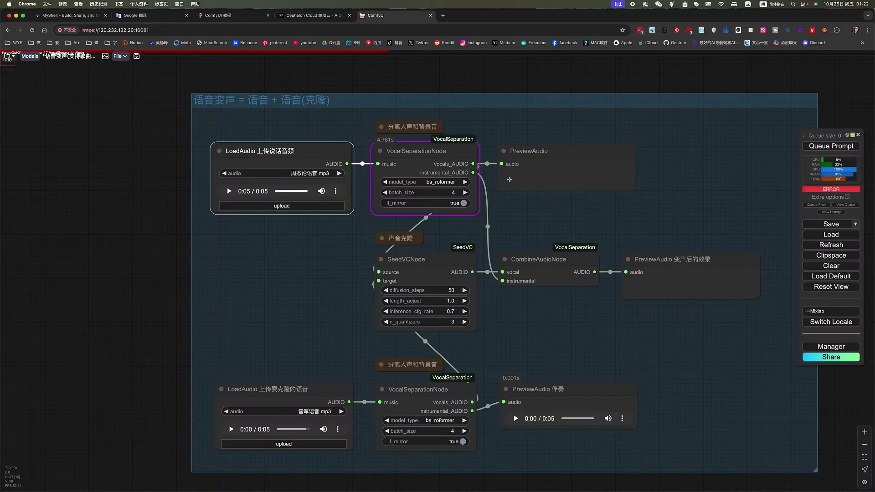
pyautogui.click(528, 246)
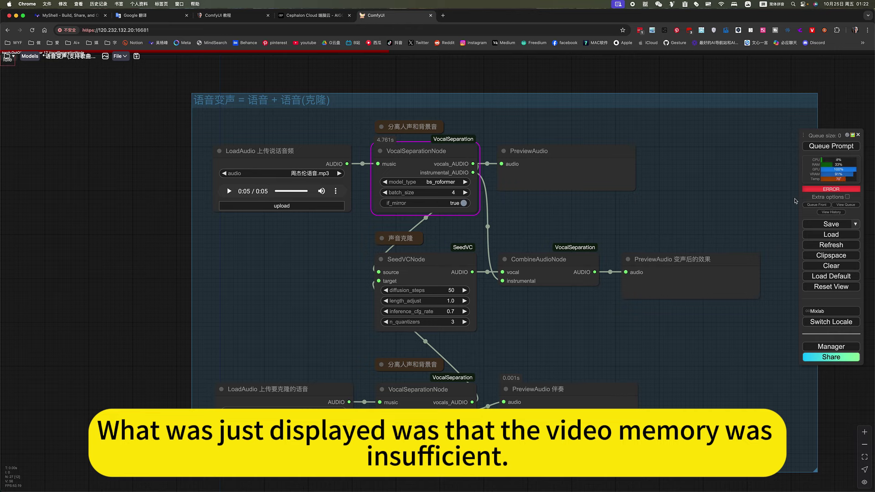
# Reload the ComfyUI page with Cmd+R to free GPU memory
pyautogui.scroll(-5, 656, 217)
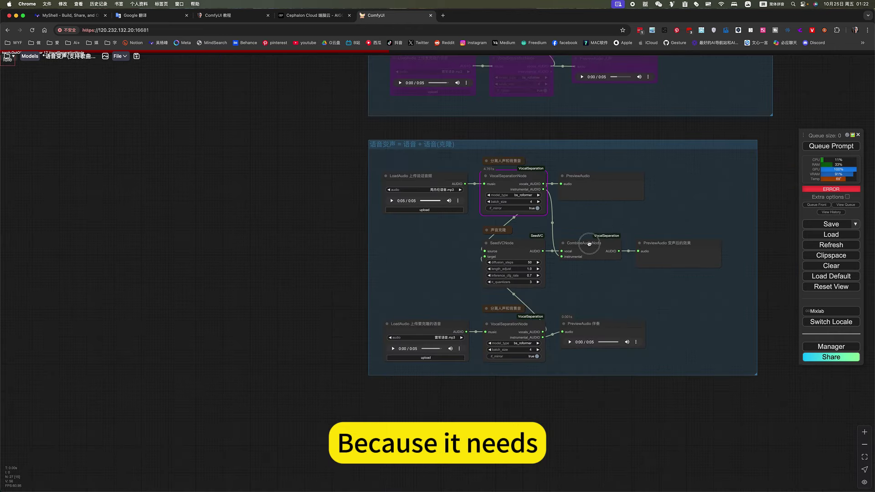
pyautogui.scroll(5, 607, 214)
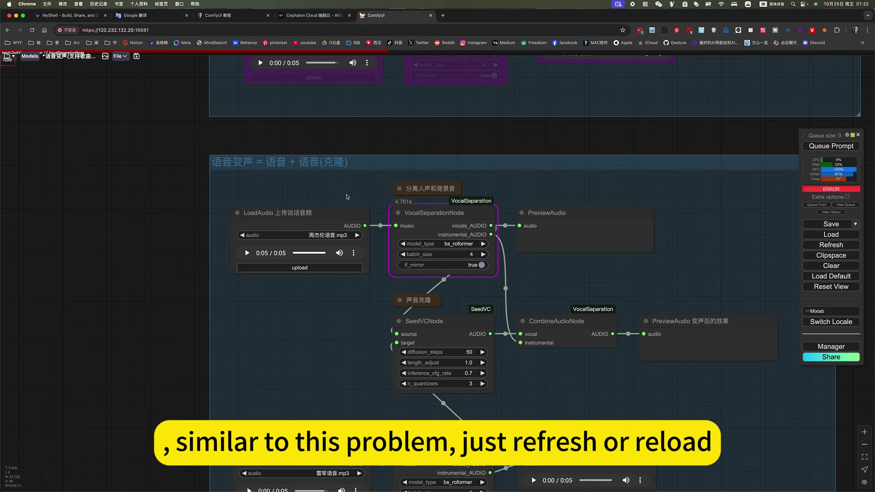
pyautogui.press('super+r')
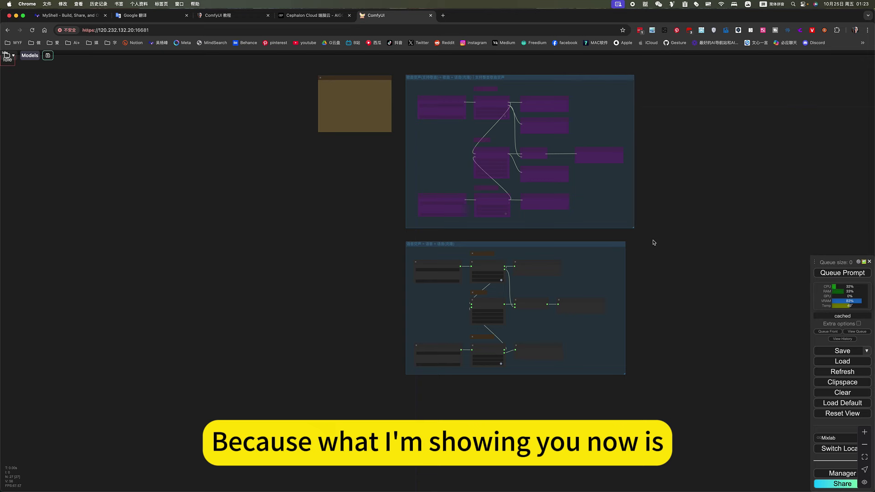
# Rerun the SeedVC voice-change workflow, producing a 5-second converted clip in the final preview
pyautogui.scroll(5, 461, 308)
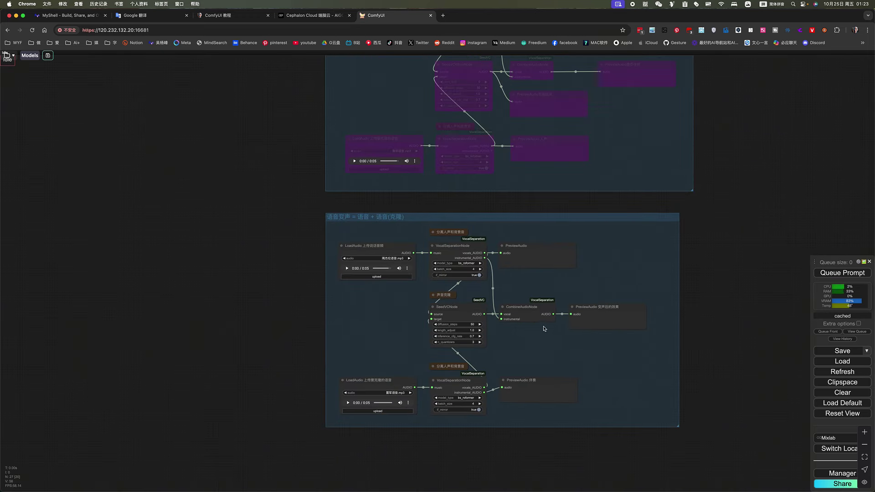
pyautogui.moveTo(717, 341); pyautogui.dragTo(696, 332)
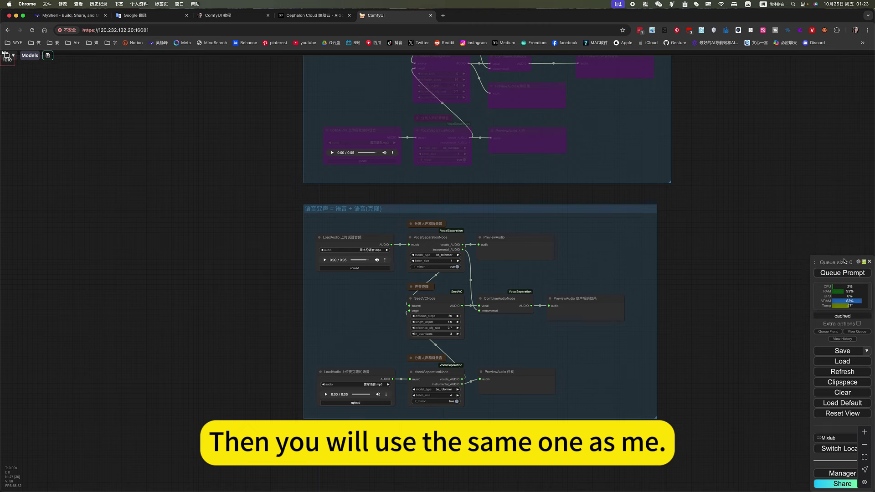
pyautogui.moveTo(844, 261); pyautogui.dragTo(831, 147)
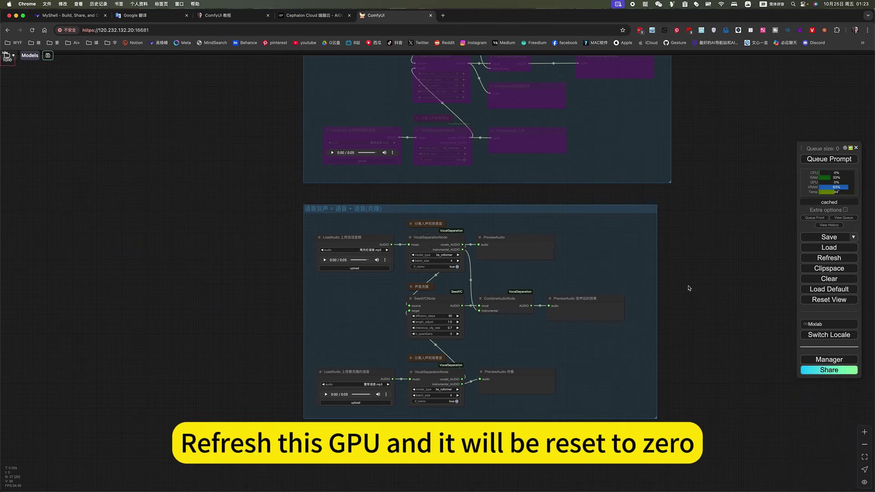
pyautogui.scroll(5, 464, 292)
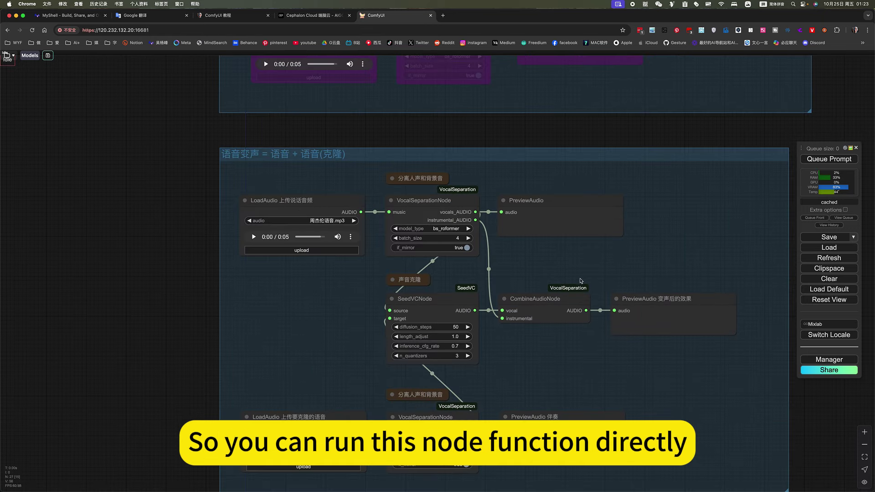
pyautogui.click(829, 159)
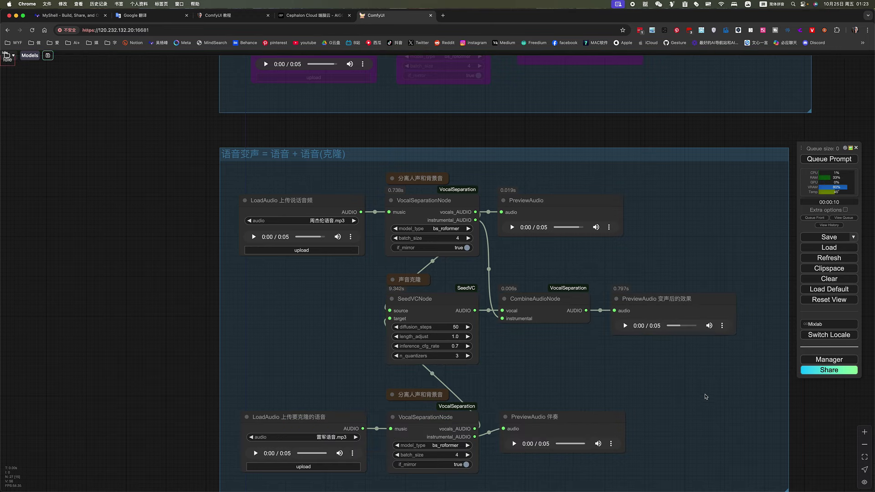
pyautogui.scroll(-3, 702, 398)
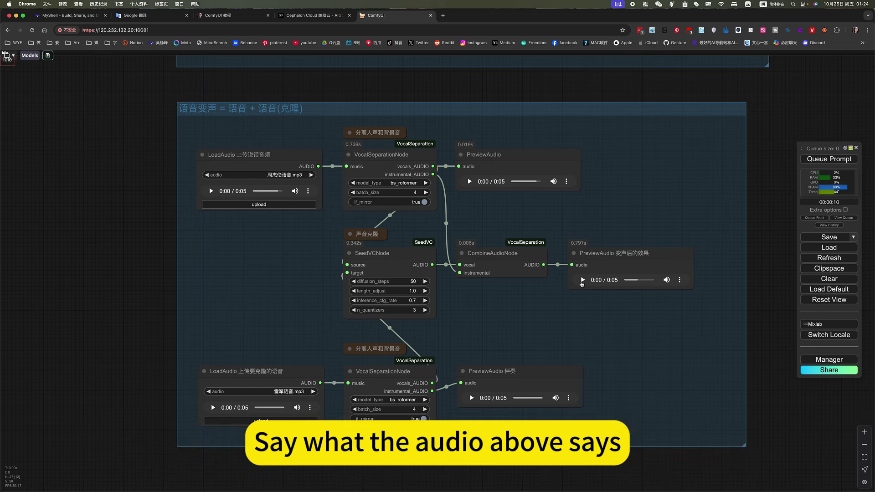
# Play the voice-changed result, then the original uploaded speech clip for comparison
pyautogui.click(582, 281)
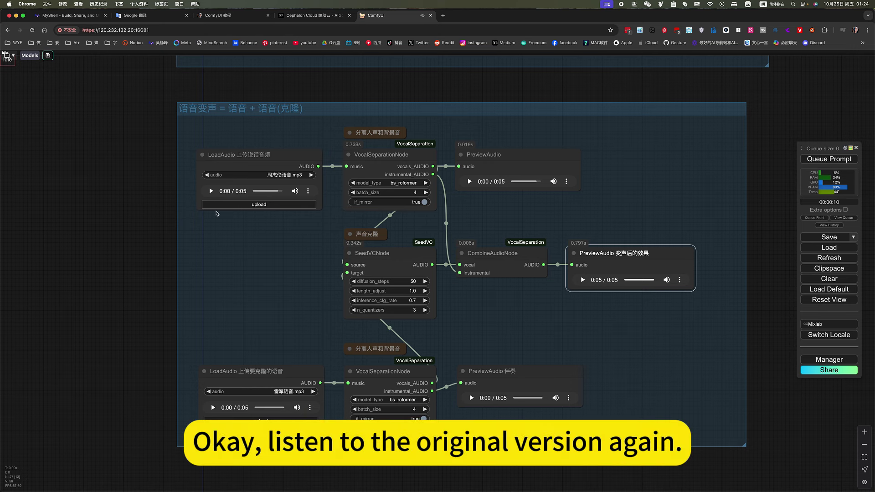
pyautogui.click(211, 190)
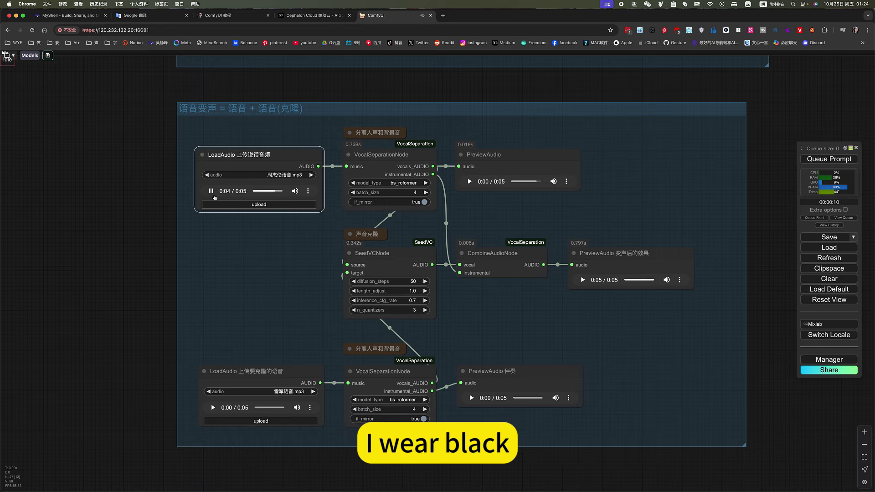
pyautogui.moveTo(286, 273); pyautogui.dragTo(293, 301)
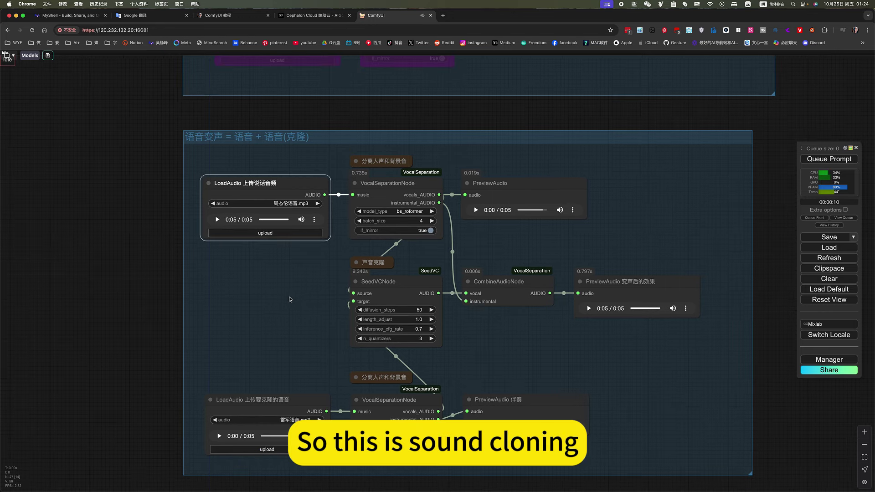
# Select the SeedVCNode and zoom out to see both the song and speech groups
pyautogui.click(392, 282)
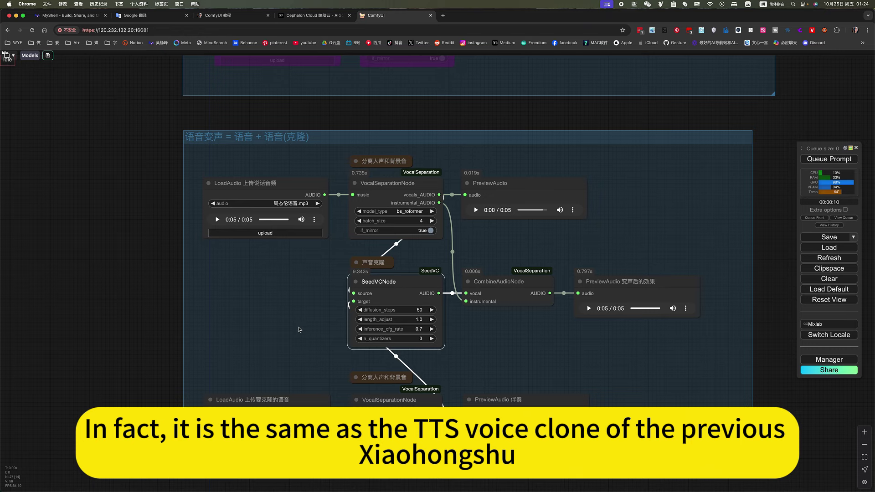
pyautogui.scroll(-3, 299, 330)
pyautogui.moveTo(454, 342); pyautogui.dragTo(457, 351)
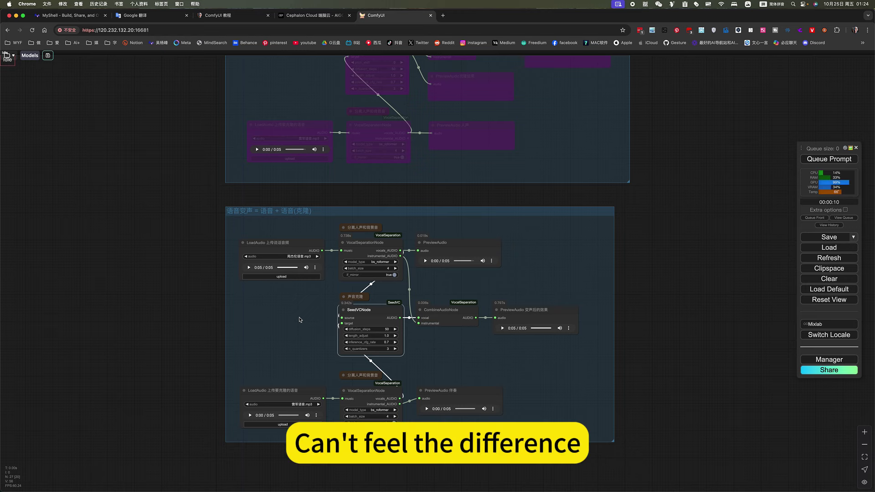
pyautogui.hscroll(-5, 342, 333)
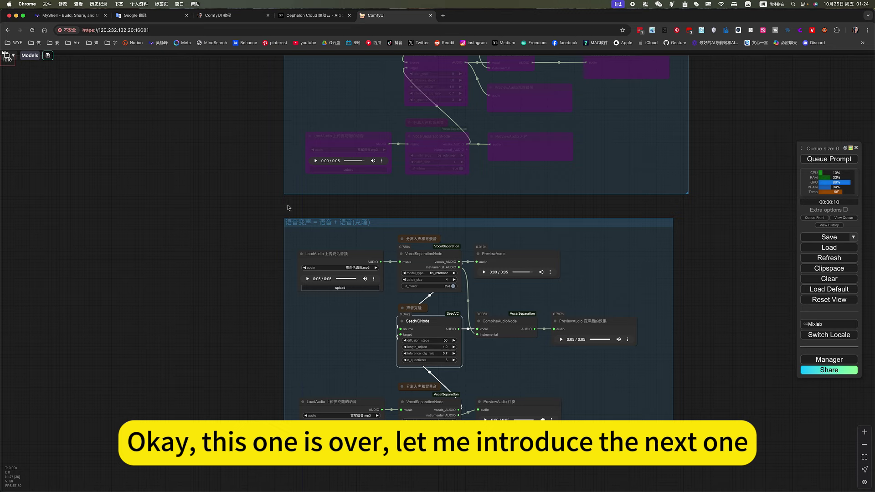
pyautogui.scroll(-5, 622, 205)
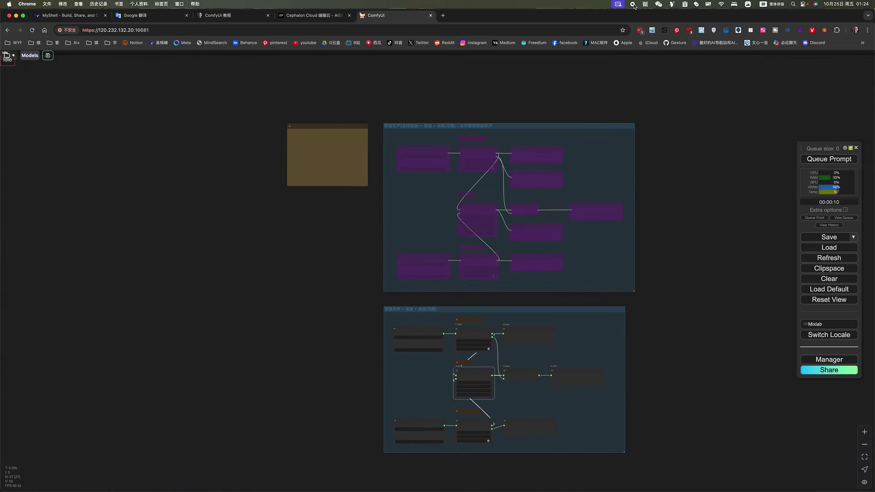
# Open the 提取纯净人声 | UVR5 workflow from the 吴杨峰 > 语音类 saved workflows
pyautogui.click(7, 55)
pyautogui.click(9, 111)
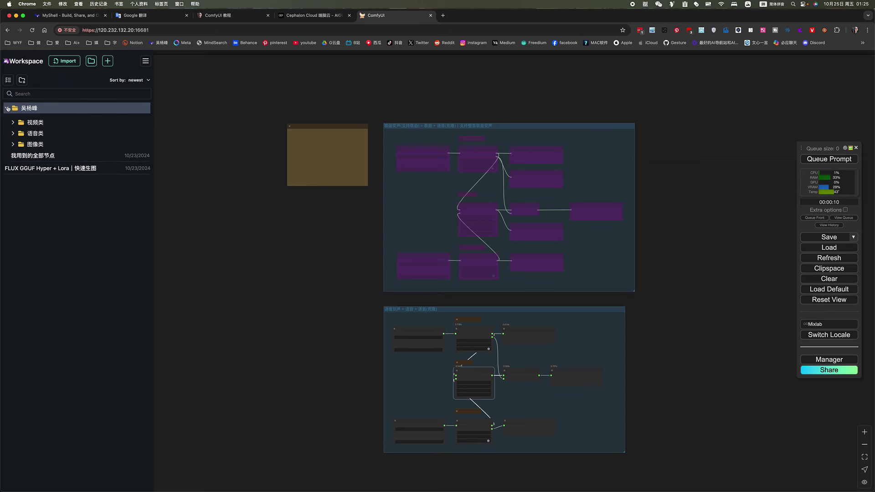
pyautogui.click(13, 133)
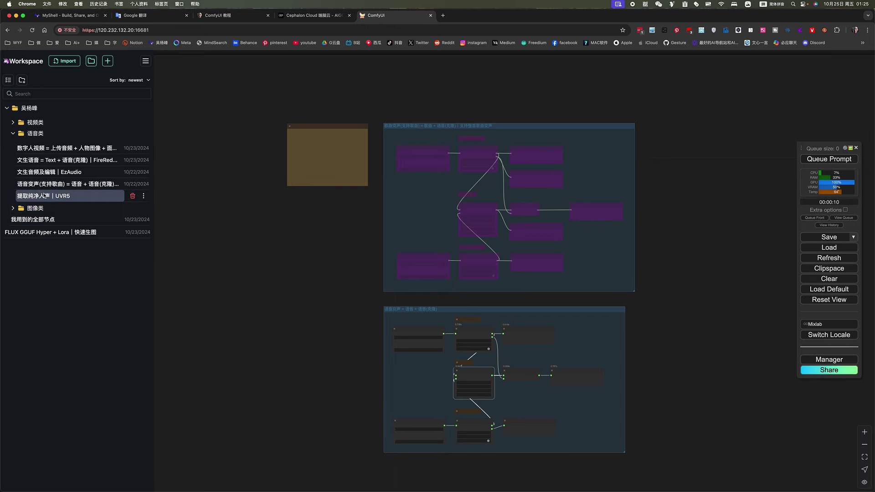
pyautogui.click(41, 196)
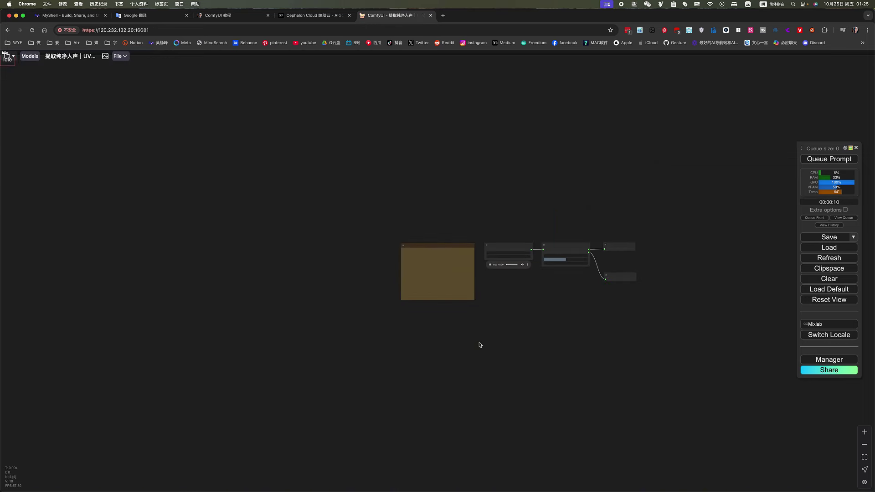
pyautogui.scroll(8, 521, 265)
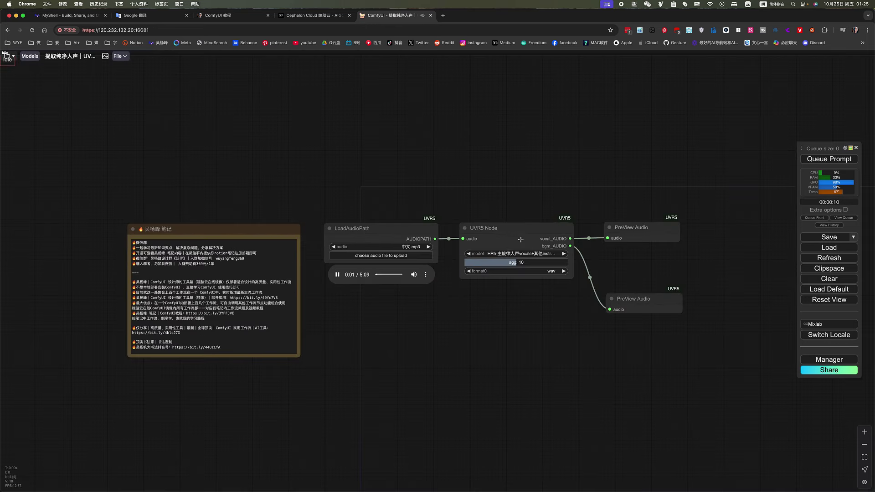
# Pause the song preview and zoom in on the loader, UVR5 Node and audio previews
pyautogui.click(338, 274)
pyautogui.moveTo(412, 340); pyautogui.dragTo(406, 369)
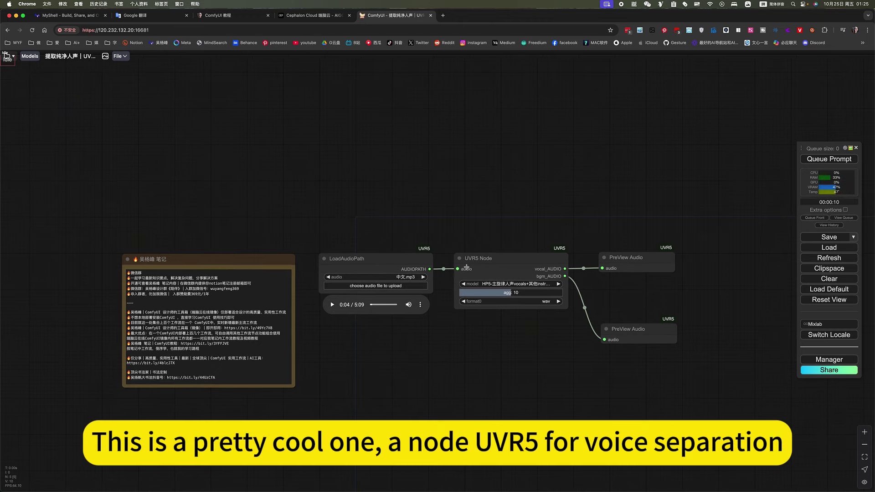
pyautogui.scroll(6, 469, 261)
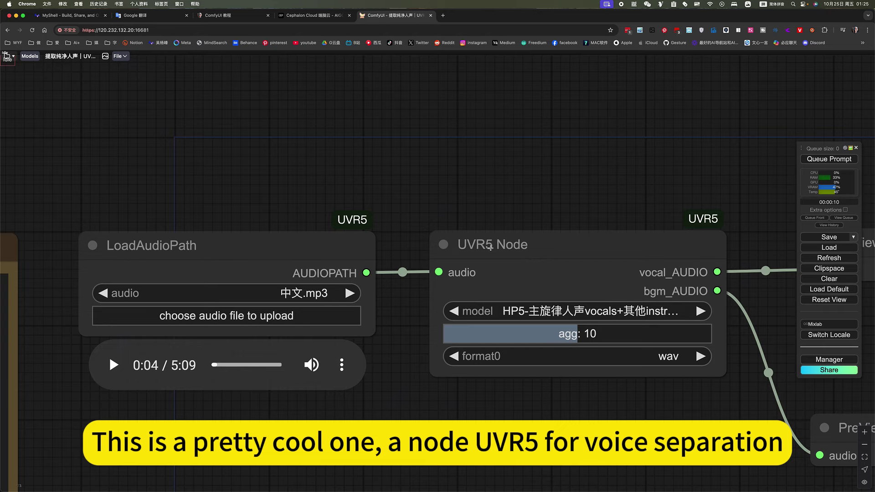
# Check the UVR5 Node model list, keeping HP5-主旋律人声vocals+其他instrumentals.pth, and pan the canvas
pyautogui.scroll(-5, 558, 165)
pyautogui.click(592, 258)
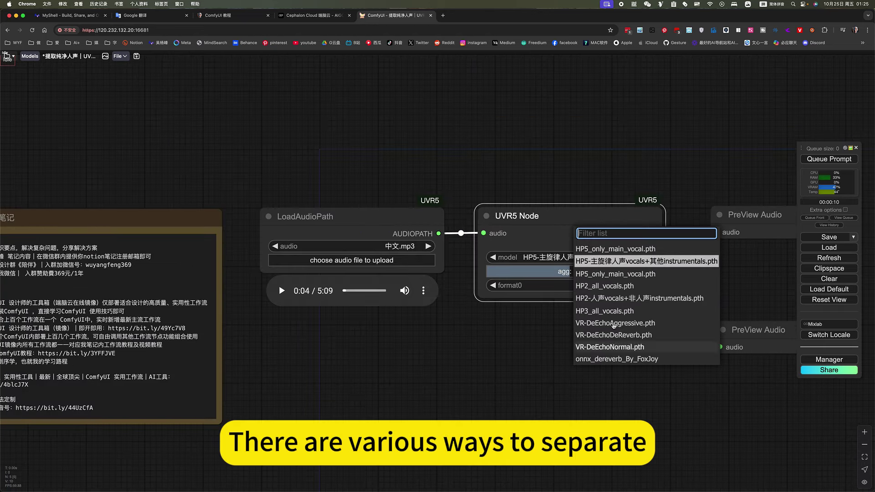
pyautogui.click(556, 393)
pyautogui.moveTo(533, 348); pyautogui.dragTo(470, 375)
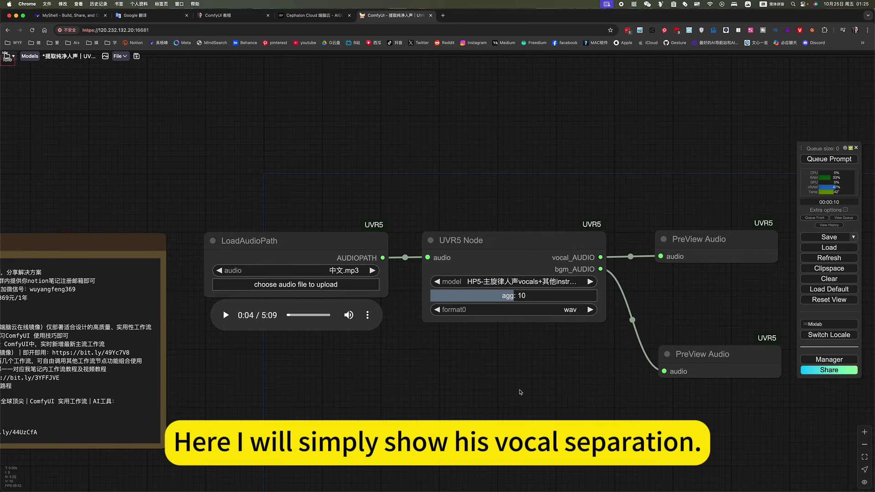
pyautogui.moveTo(520, 392); pyautogui.dragTo(474, 391)
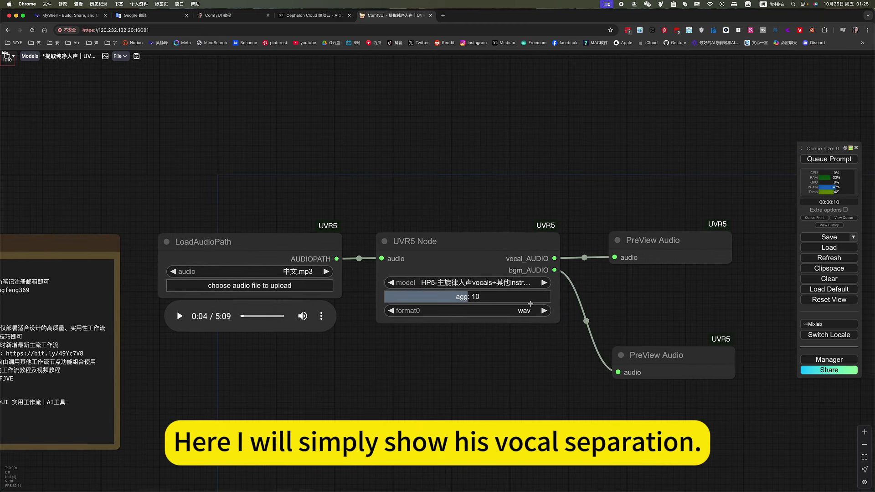
# Queue the UVR5 separation of 中文.mp3, keeping the HP5 model selected
pyautogui.hotkey('ctrl', 'Return')
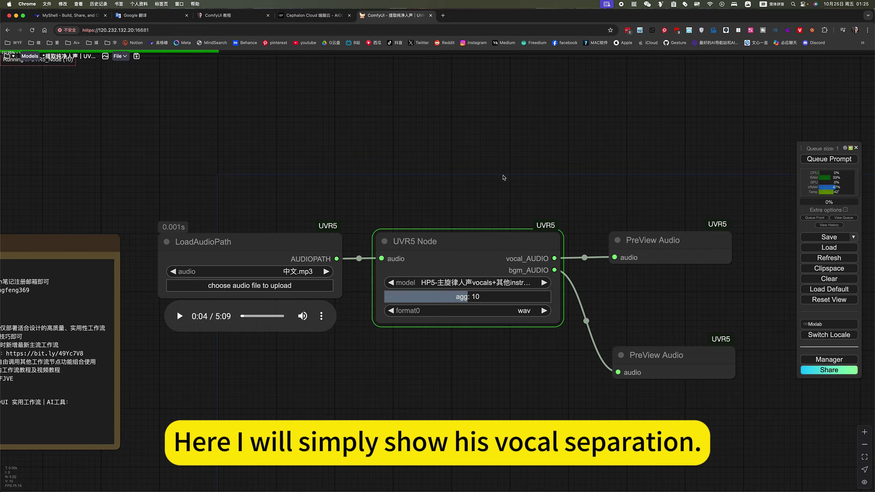
pyautogui.click(469, 290)
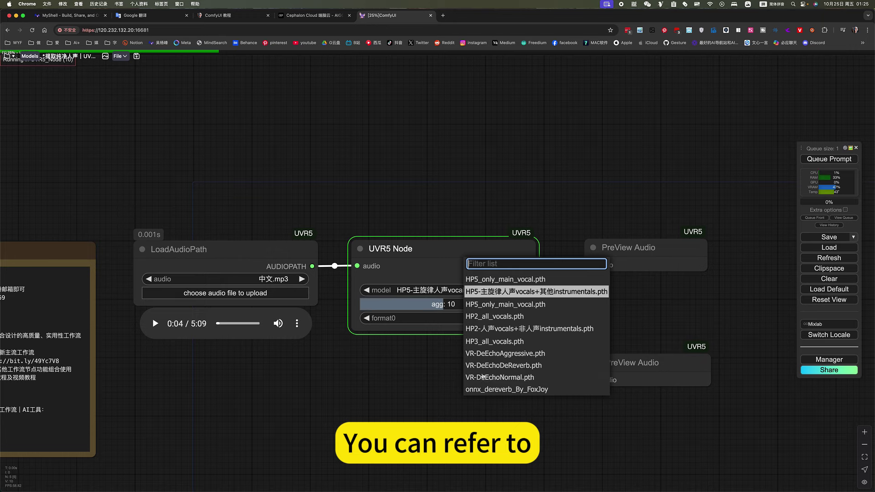
pyautogui.click(409, 378)
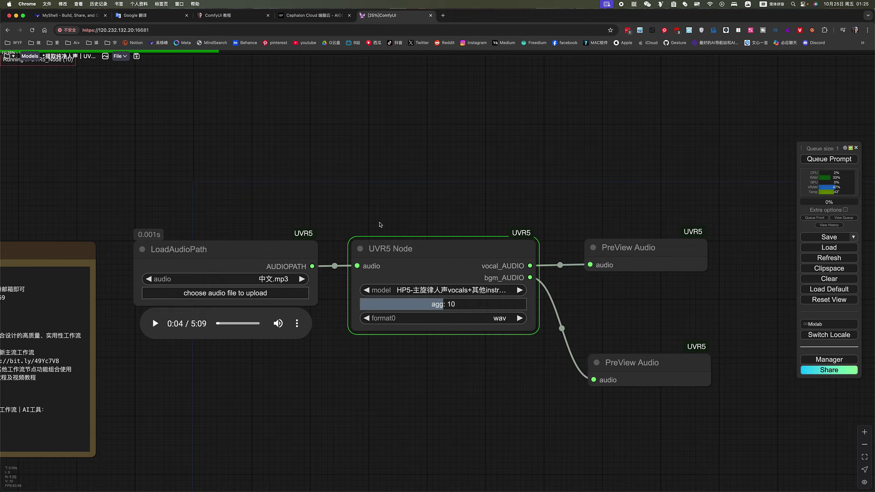
# Pan around the graph and recheck the model list, leaving HP5 unchanged while it runs
pyautogui.scroll(6, 379, 224)
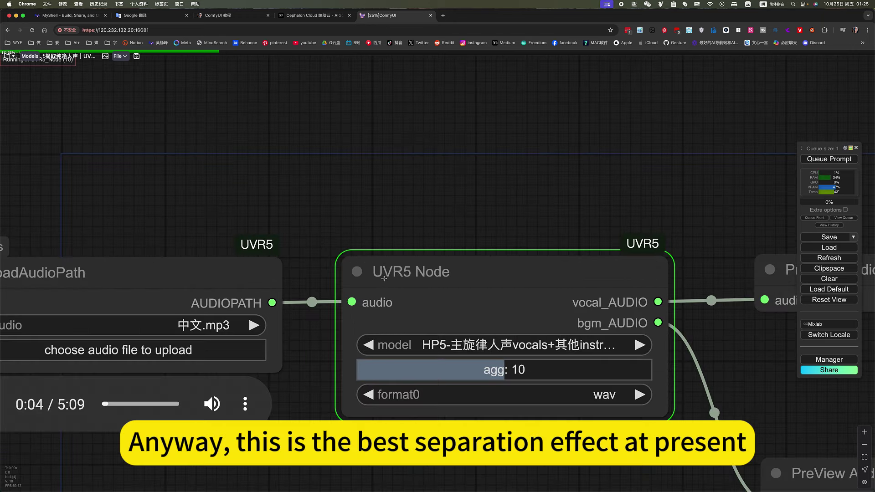
pyautogui.scroll(-3, 496, 211)
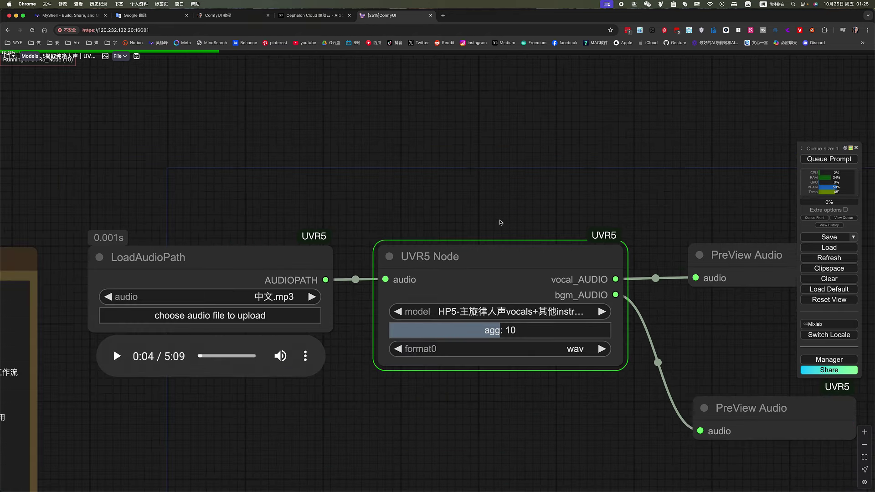
pyautogui.scroll(-3, 499, 223)
pyautogui.hscroll(2, 524, 348)
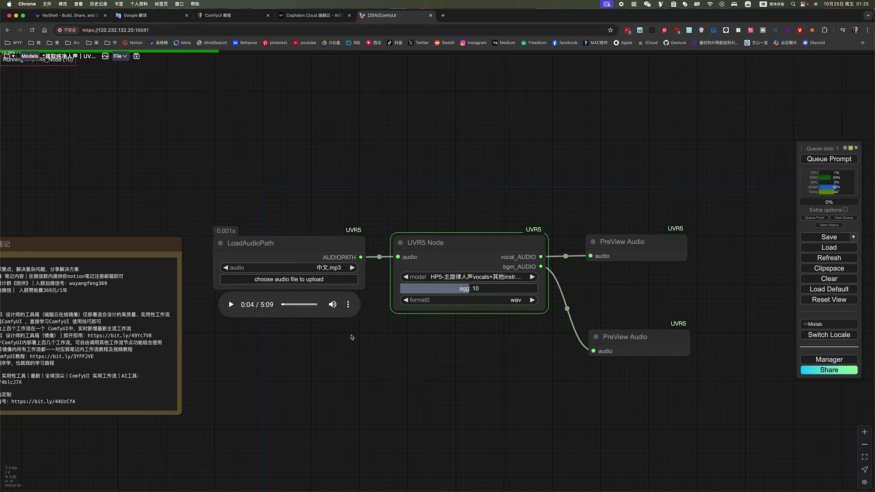
pyautogui.hscroll(3, 400, 353)
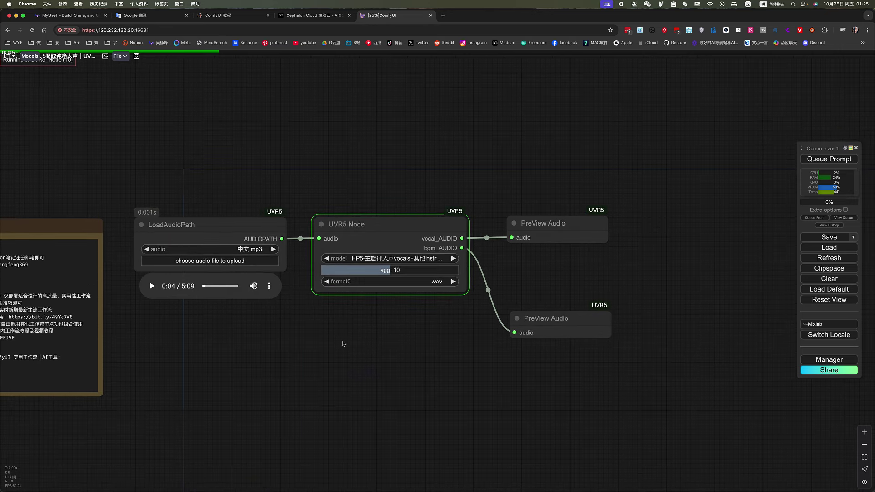
pyautogui.scroll(2, 364, 341)
pyautogui.scroll(-3, 363, 342)
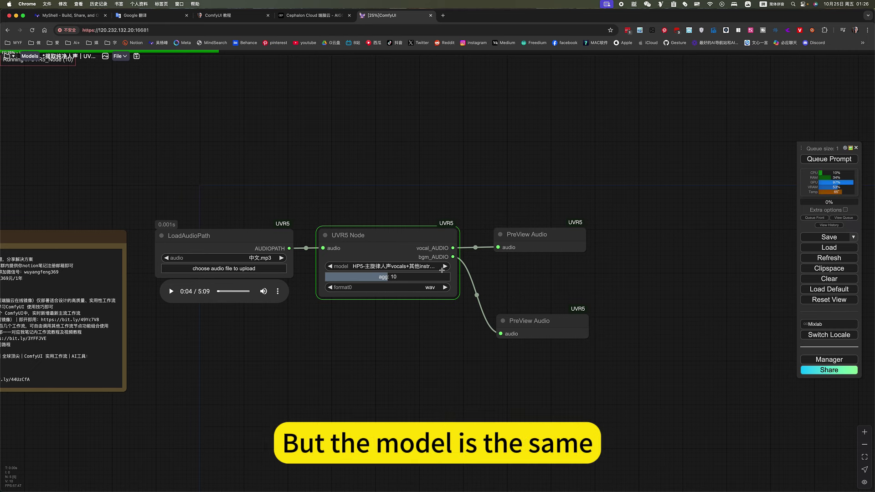
pyautogui.moveTo(440, 352); pyautogui.dragTo(483, 358)
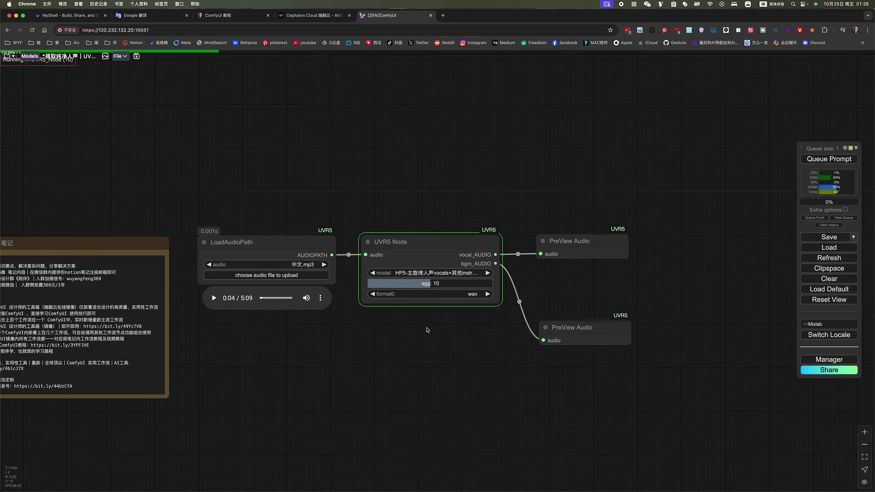
pyautogui.click(456, 273)
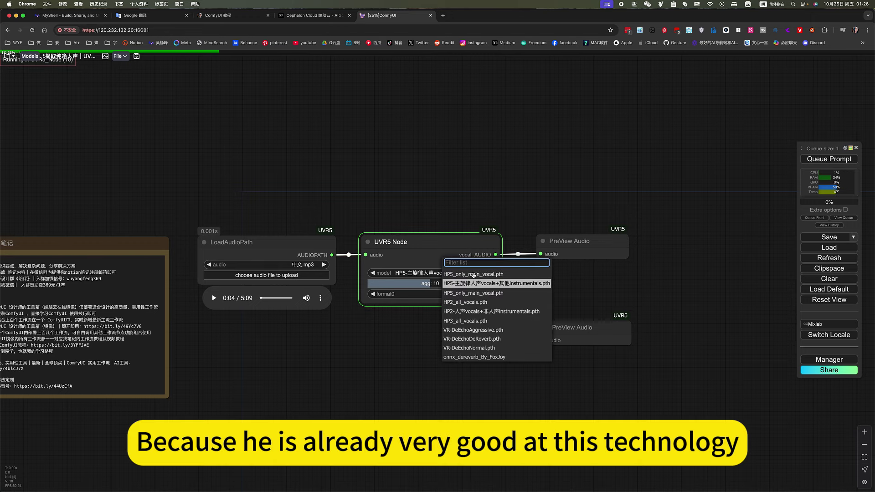
pyautogui.click(432, 340)
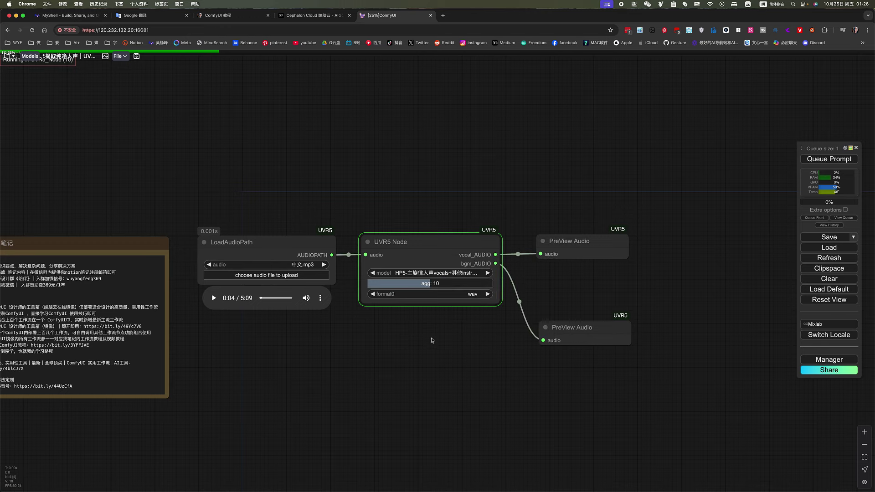
pyautogui.moveTo(428, 341); pyautogui.dragTo(434, 344)
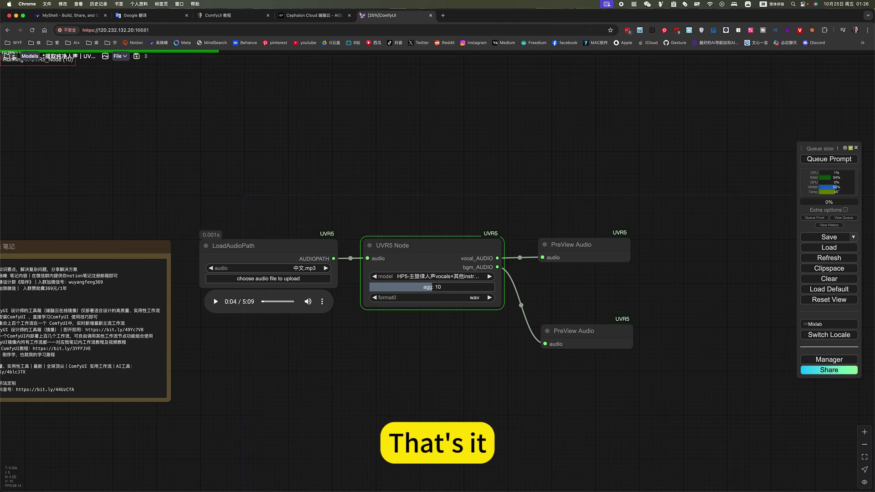
# Browse the saved workflows down to the 提取纯净人声 | UVR5 entry in 语音类, then close the panel
pyautogui.click(14, 56)
pyautogui.click(15, 113)
pyautogui.click(7, 109)
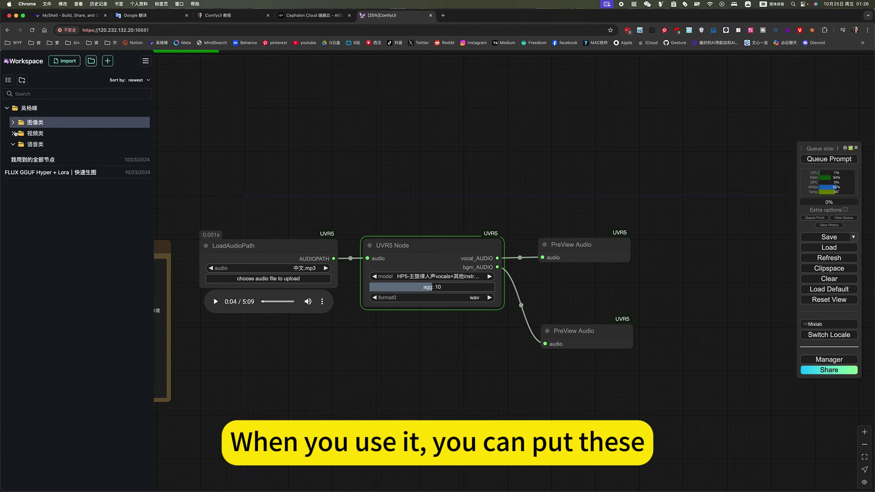
pyautogui.click(18, 144)
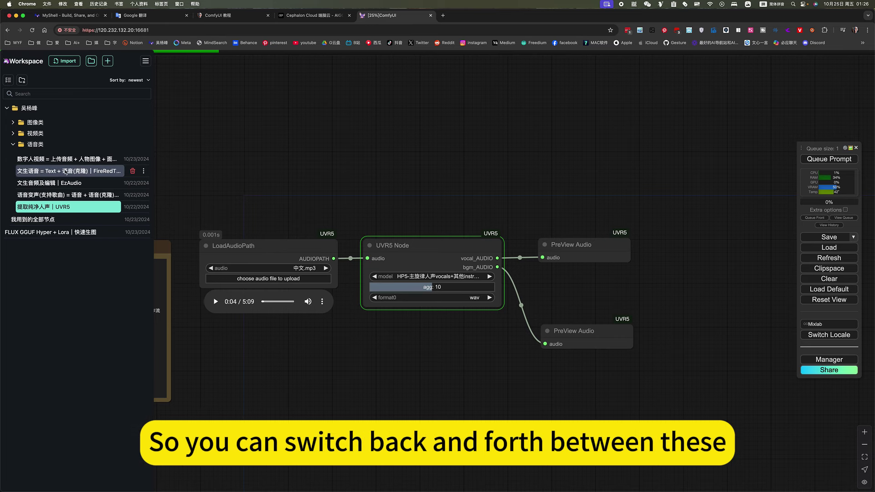
pyautogui.click(58, 207)
pyautogui.moveTo(57, 208); pyautogui.dragTo(237, 208)
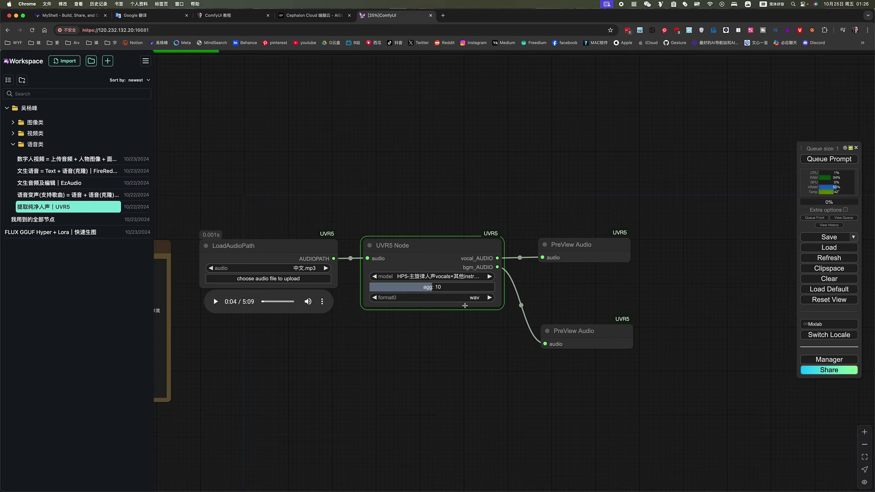
pyautogui.click(446, 354)
pyautogui.moveTo(484, 342); pyautogui.dragTo(535, 334)
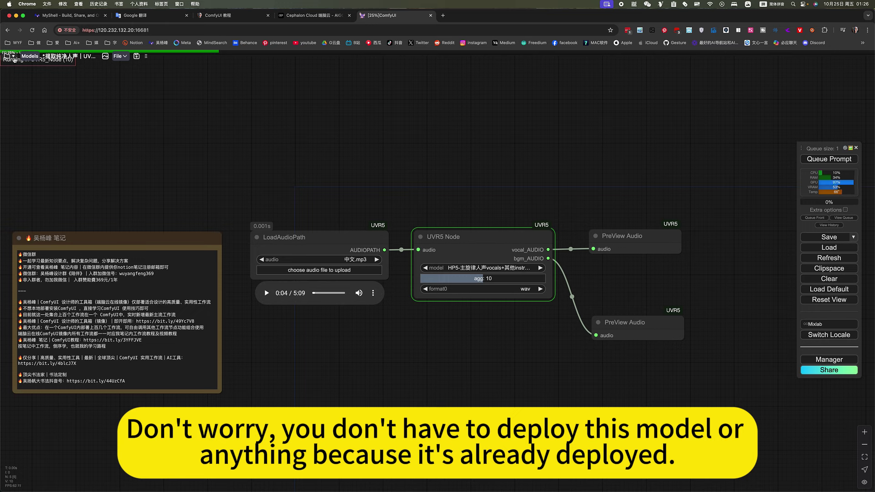
# Reopen the saved workflows, expand the 语音类 folder again, and close the panel
pyautogui.click(8, 56)
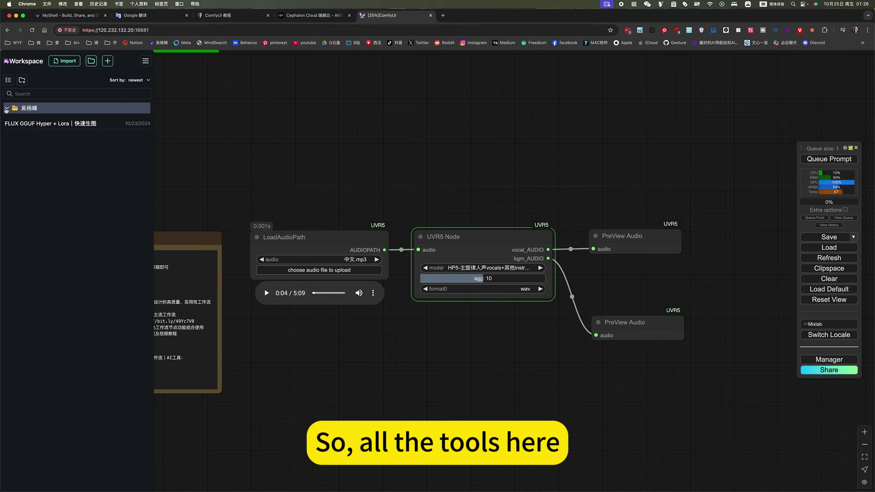
pyautogui.click(6, 109)
pyautogui.click(32, 144)
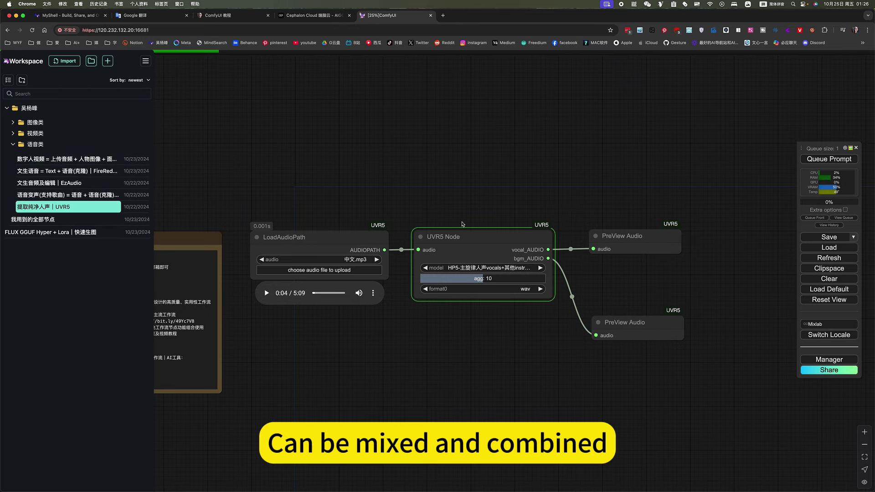
pyautogui.click(492, 341)
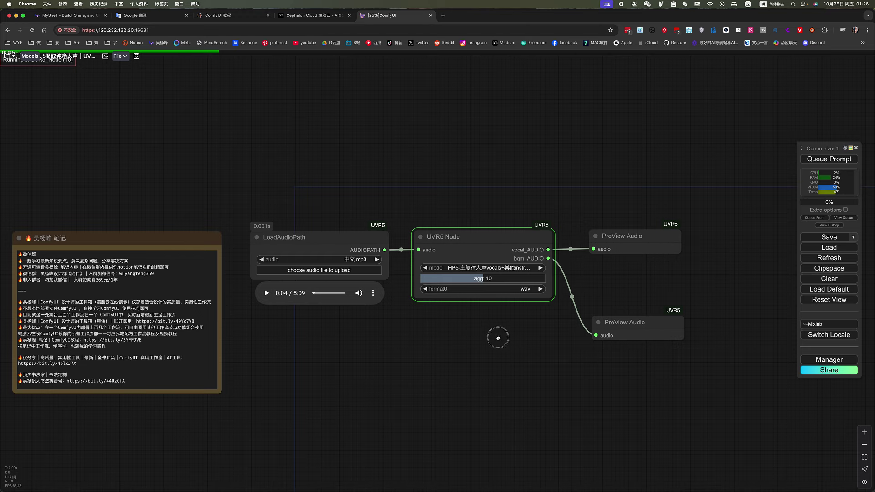
pyautogui.moveTo(497, 340); pyautogui.dragTo(502, 340)
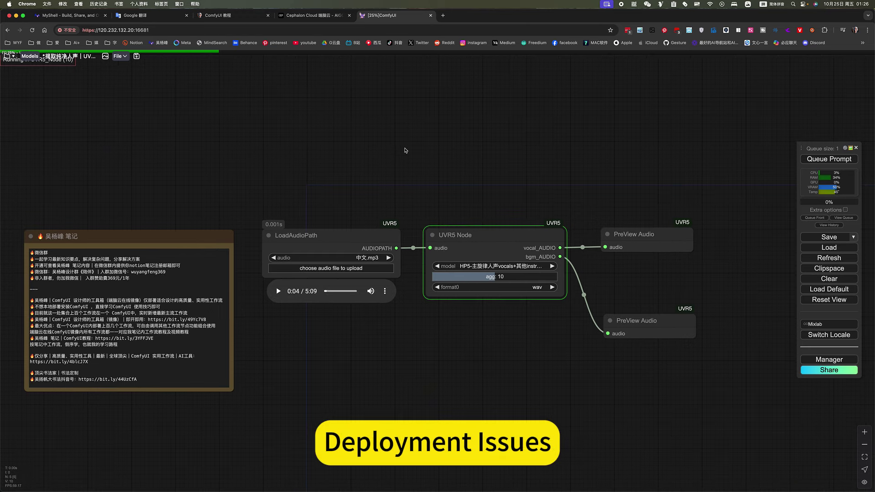
pyautogui.click(406, 149)
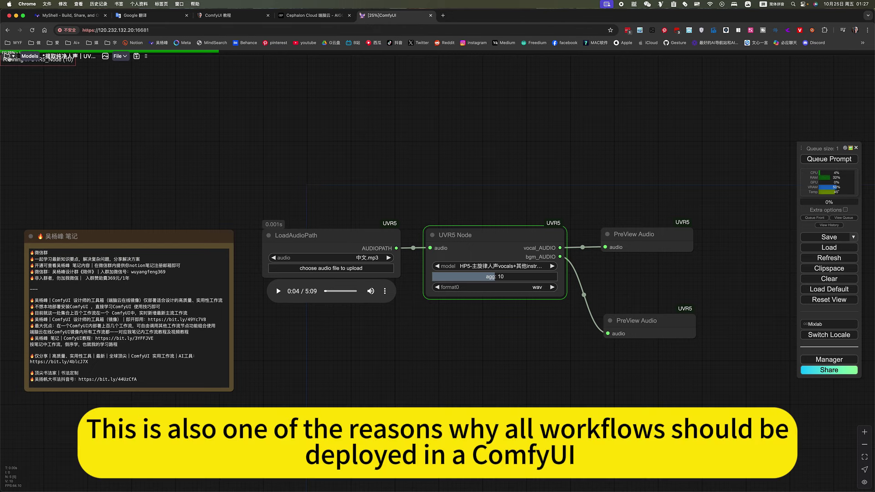
# Reopen the workspace, browse the 图像类 image workflows, then collapse that folder
pyautogui.click(19, 60)
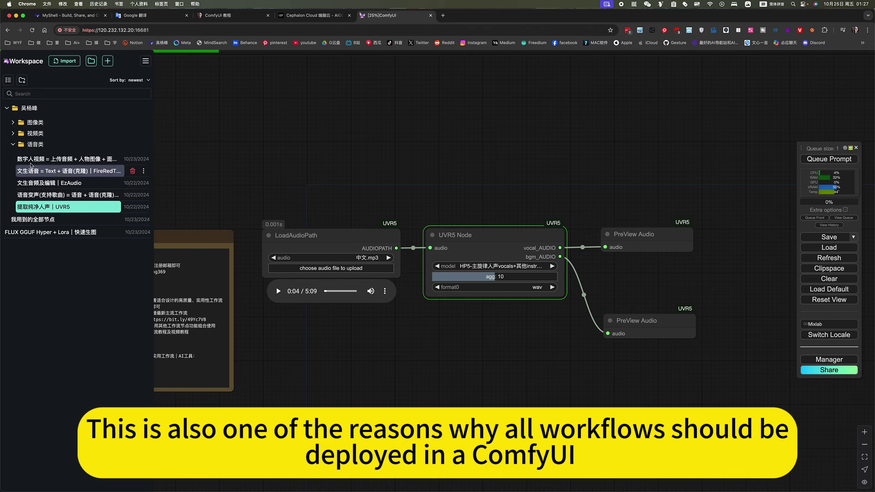
pyautogui.click(13, 123)
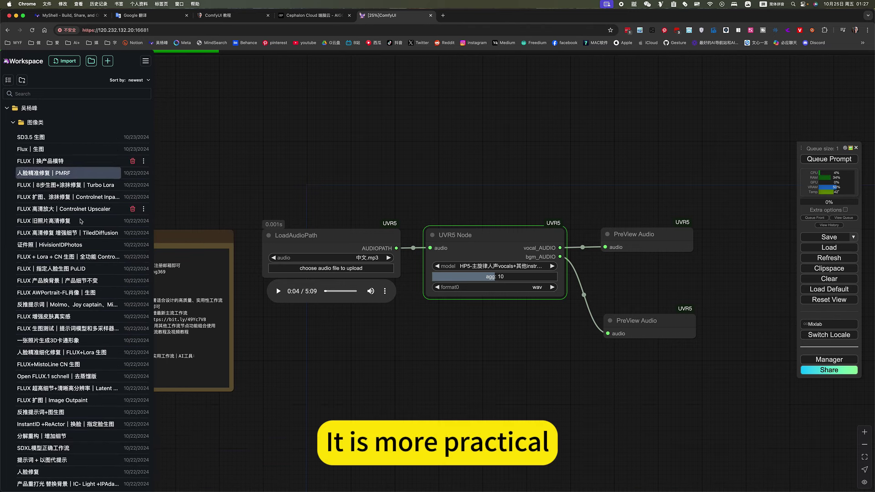
pyautogui.scroll(-5, 82, 250)
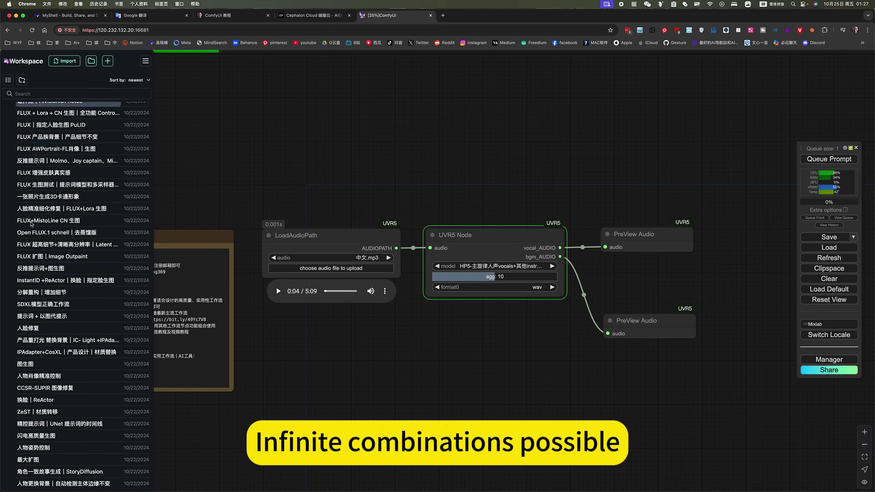
pyautogui.scroll(5, 73, 244)
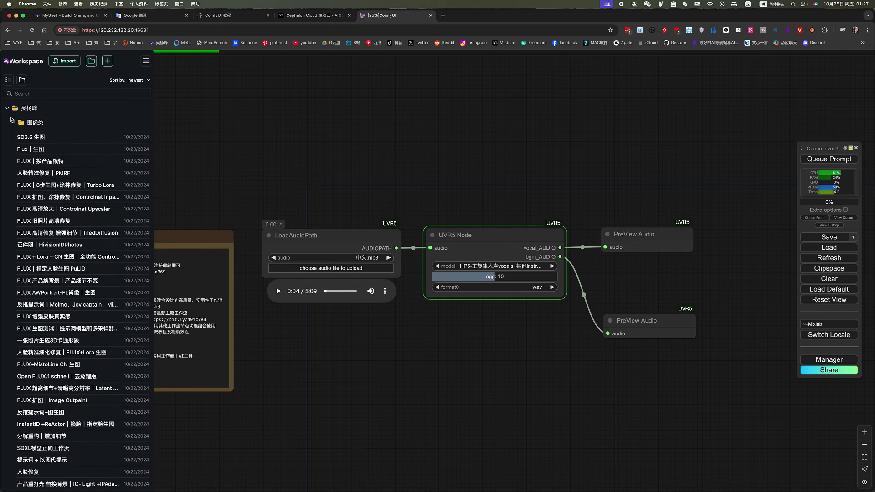
pyautogui.click(13, 122)
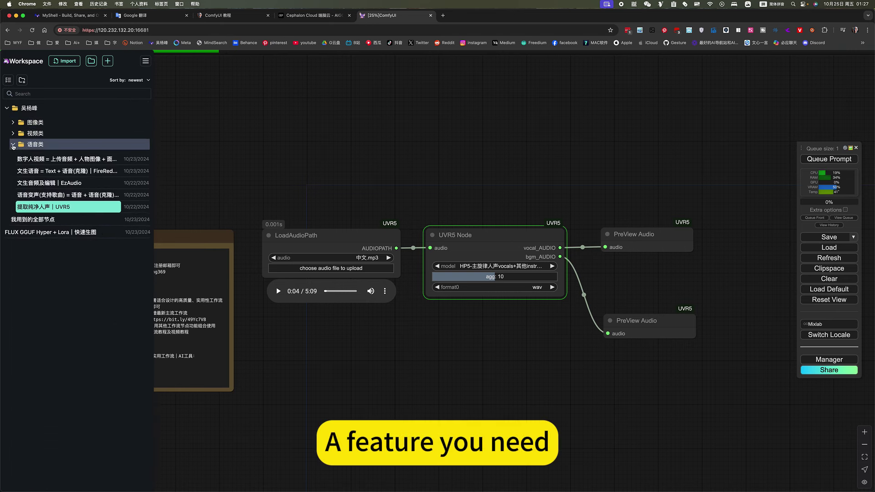
# Close the workspace panel, pause both separated previews, and replay the 5:09 vocal track
pyautogui.click(564, 126)
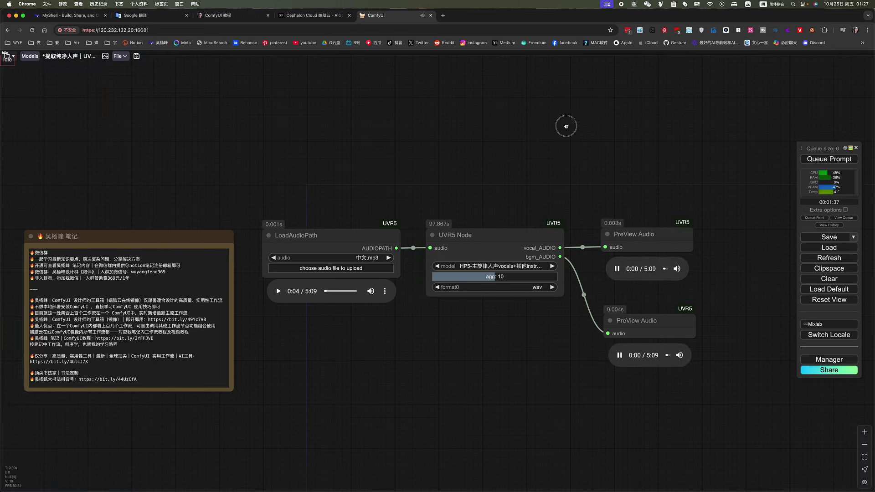
pyautogui.click(587, 347)
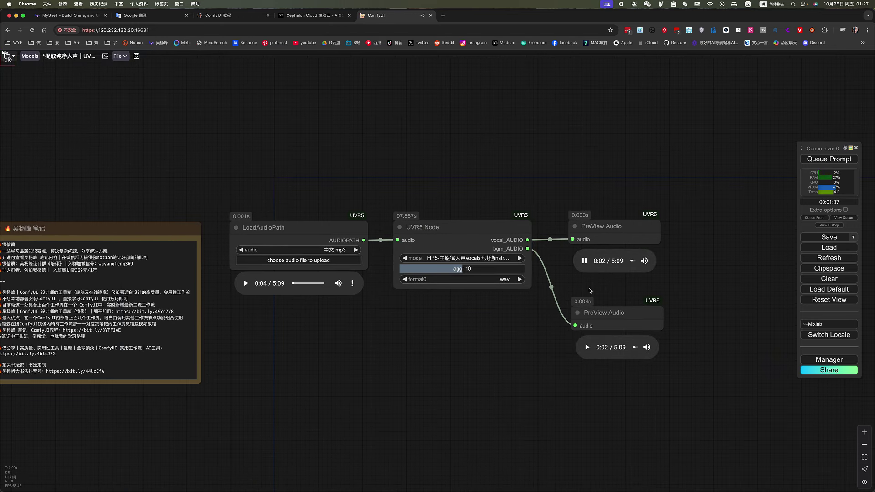
pyautogui.click(584, 261)
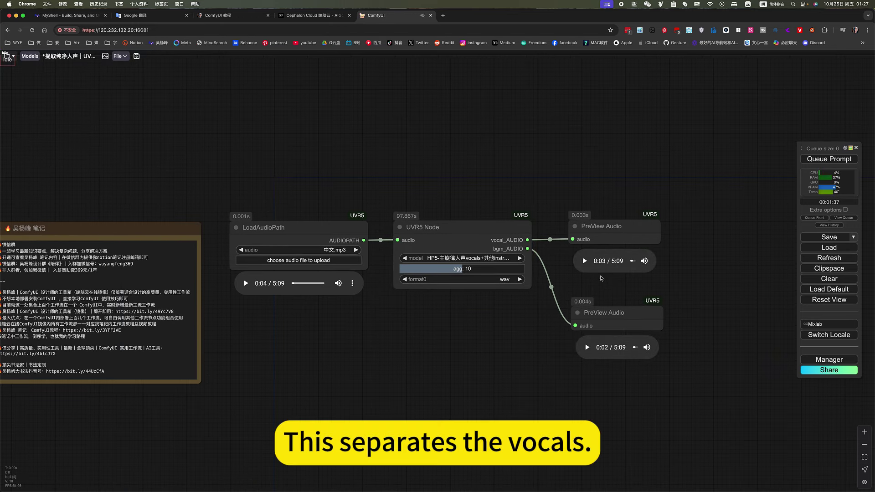
pyautogui.click(584, 261)
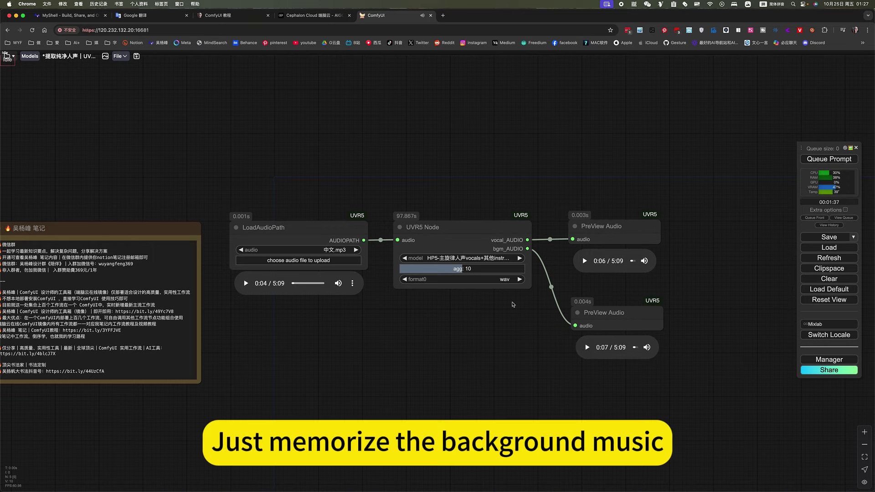
pyautogui.scroll(5, 512, 305)
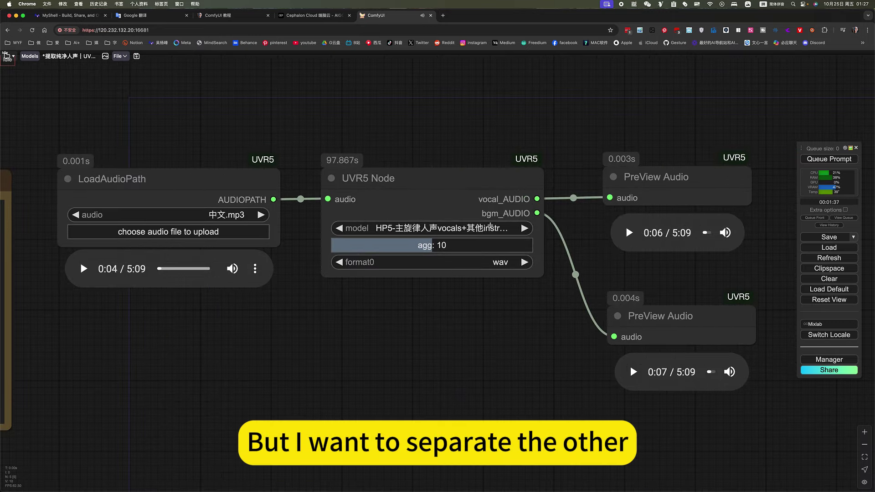
pyautogui.click(490, 226)
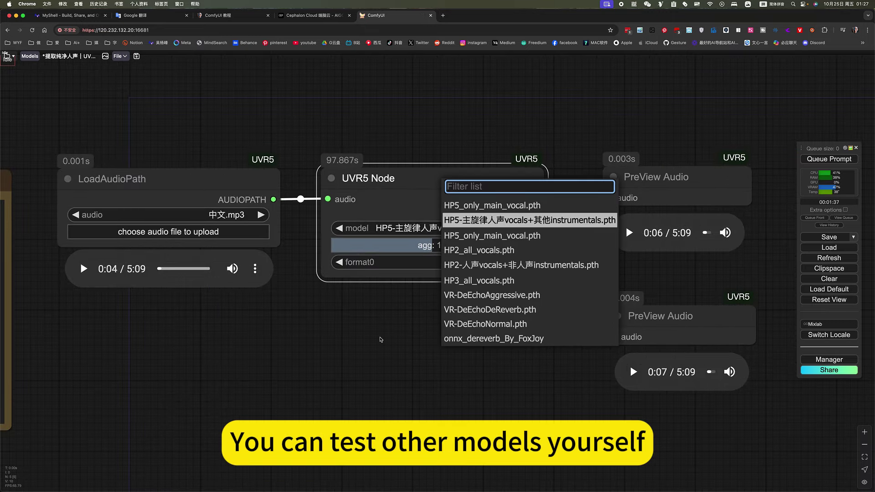
pyautogui.click(380, 339)
pyautogui.scroll(-5, 488, 307)
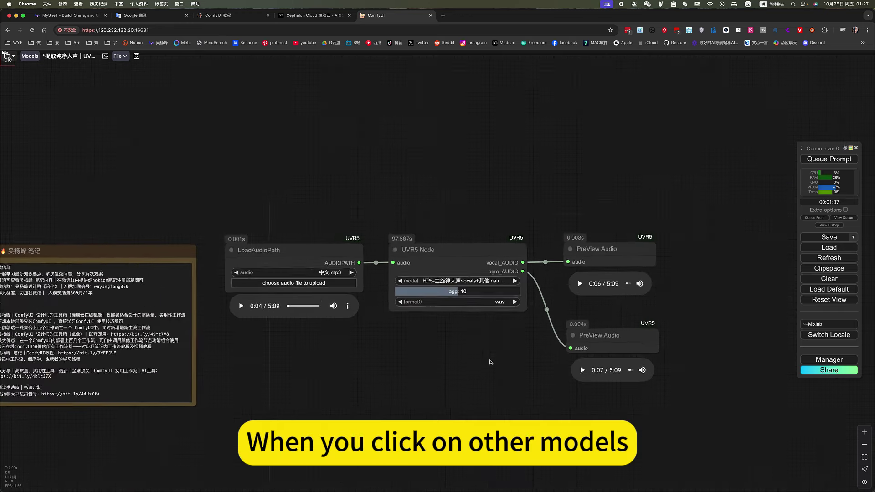
pyautogui.click(481, 291)
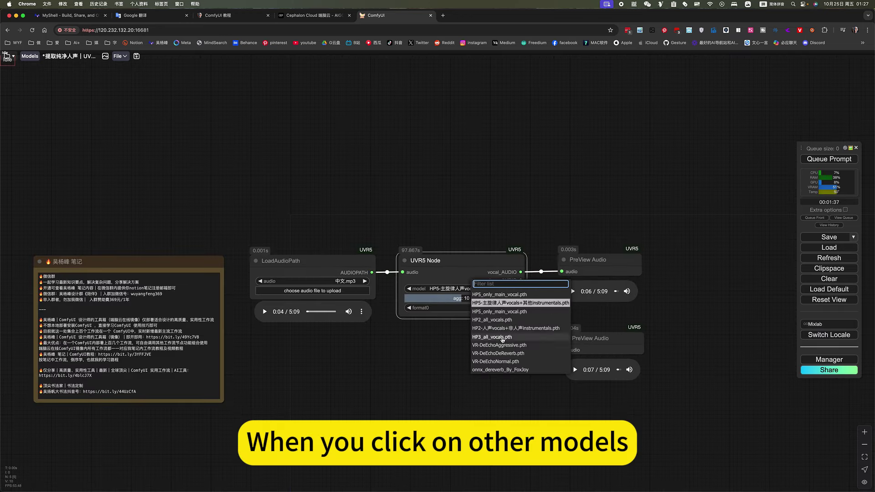
pyautogui.click(430, 375)
pyautogui.moveTo(436, 363); pyautogui.dragTo(456, 369)
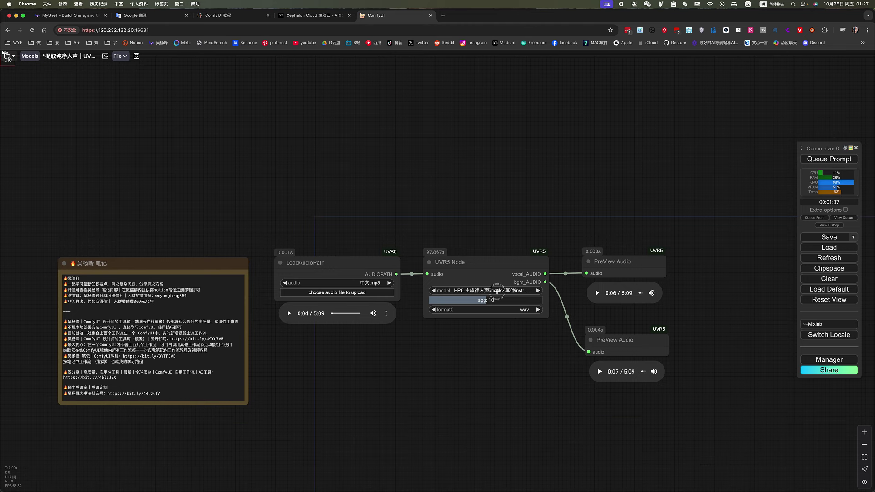
pyautogui.click(493, 292)
pyautogui.click(430, 354)
pyautogui.moveTo(561, 160); pyautogui.dragTo(522, 145)
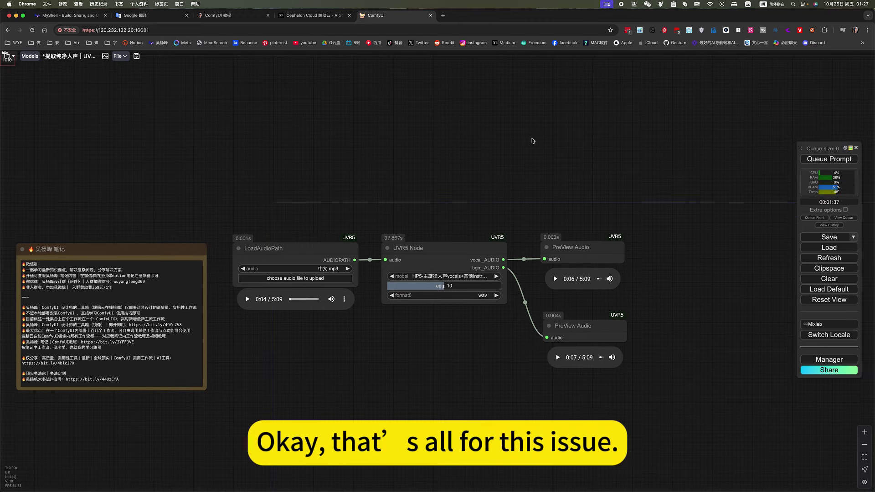